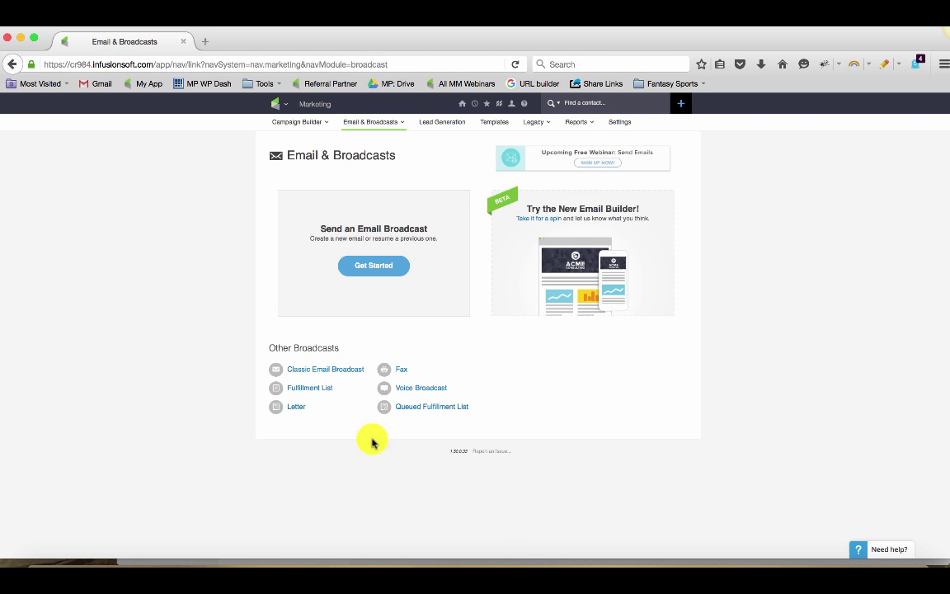
Step: Open the new email broadcast builder and look through its full gallery of email templates
left_click(284, 105)
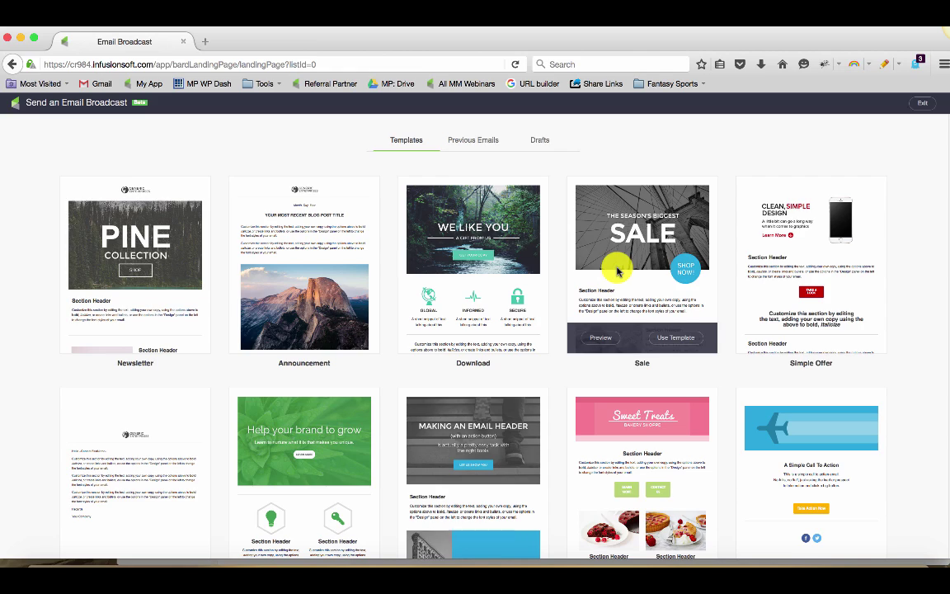
scroll(617, 272, "down", 5)
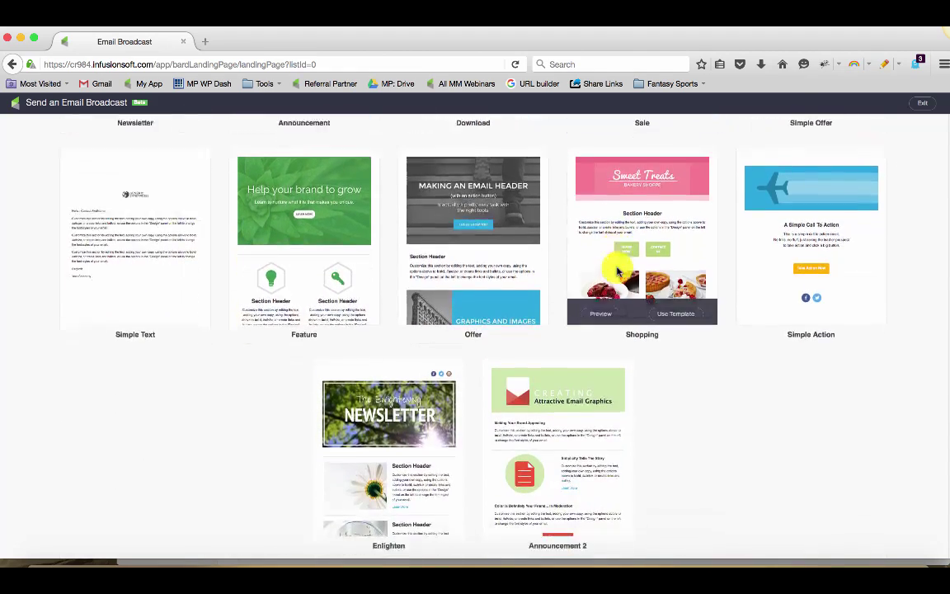
scroll(617, 272, "up", 5)
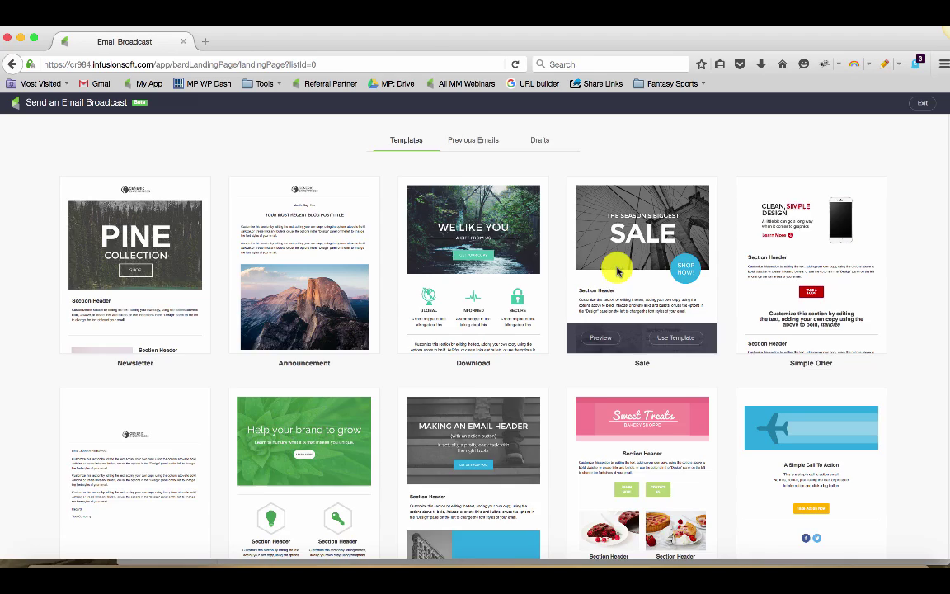
scroll(617, 273, "down", 5)
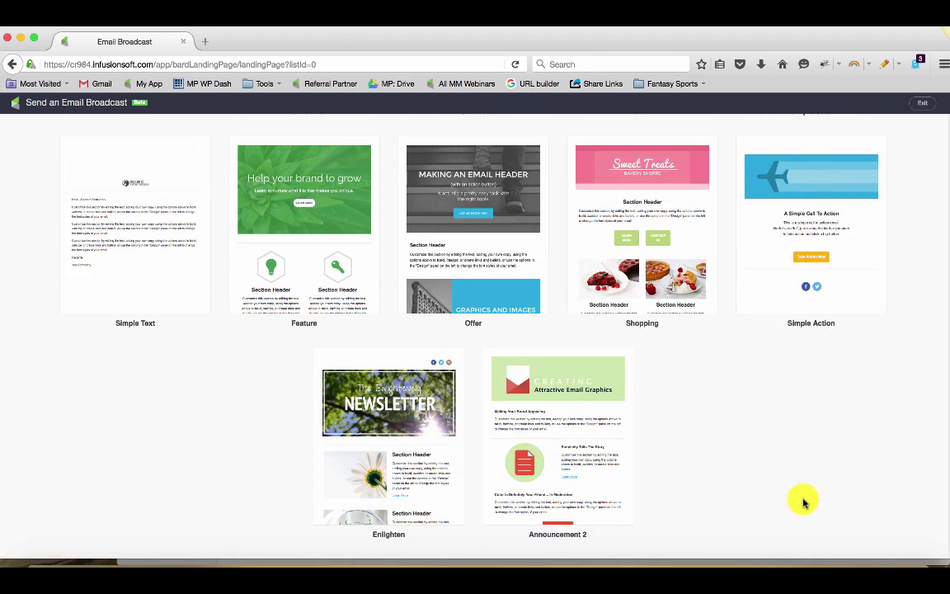
scroll(806, 501, "up", 5)
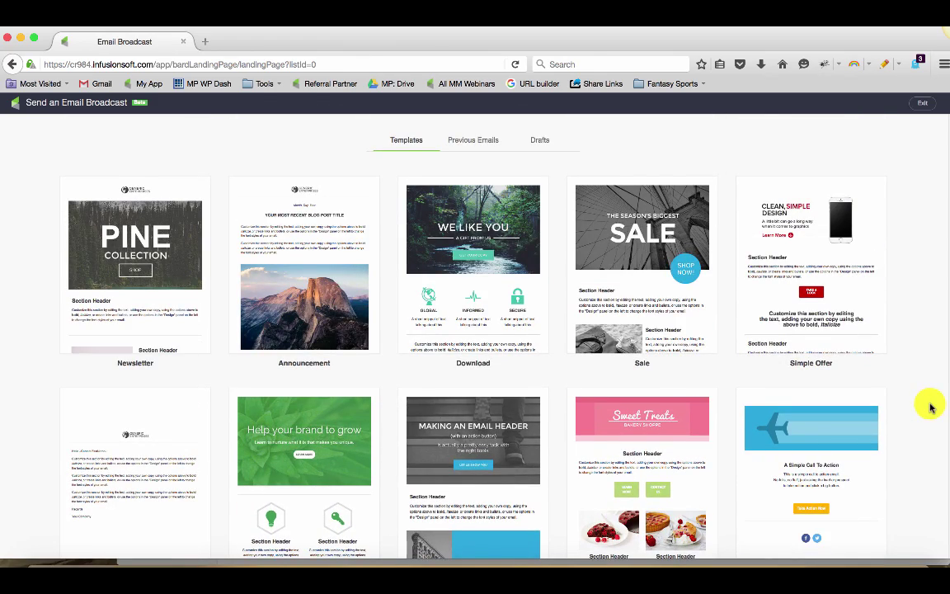
scroll(930, 407, "down", 5)
scroll(929, 407, "up", 5)
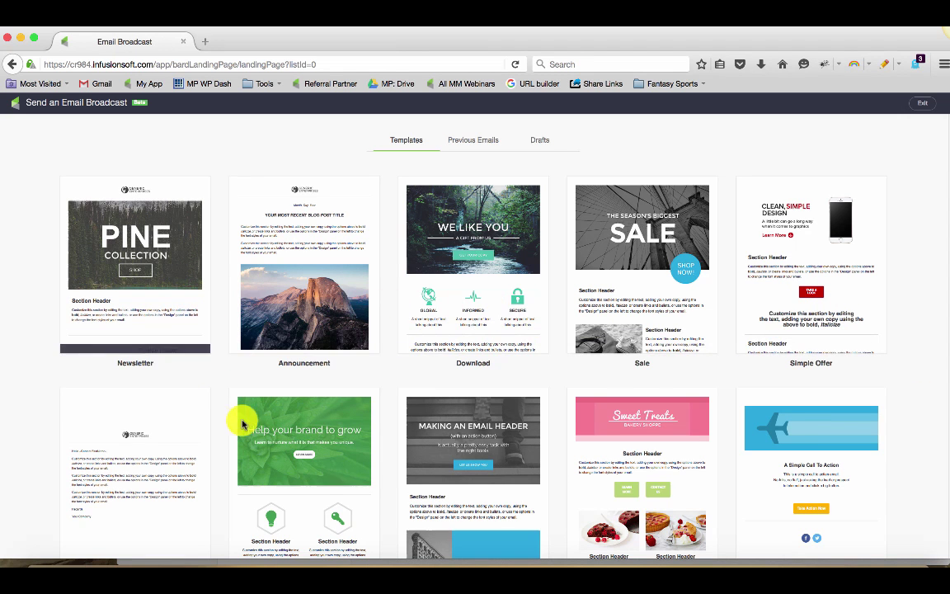
scroll(705, 370, "down", 5)
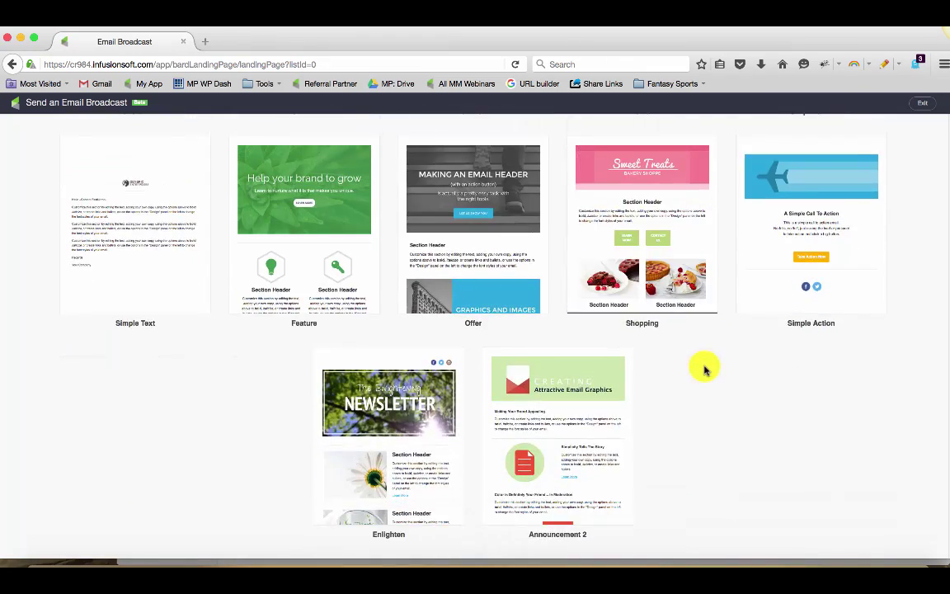
scroll(706, 369, "up", 3)
scroll(706, 370, "up", 2)
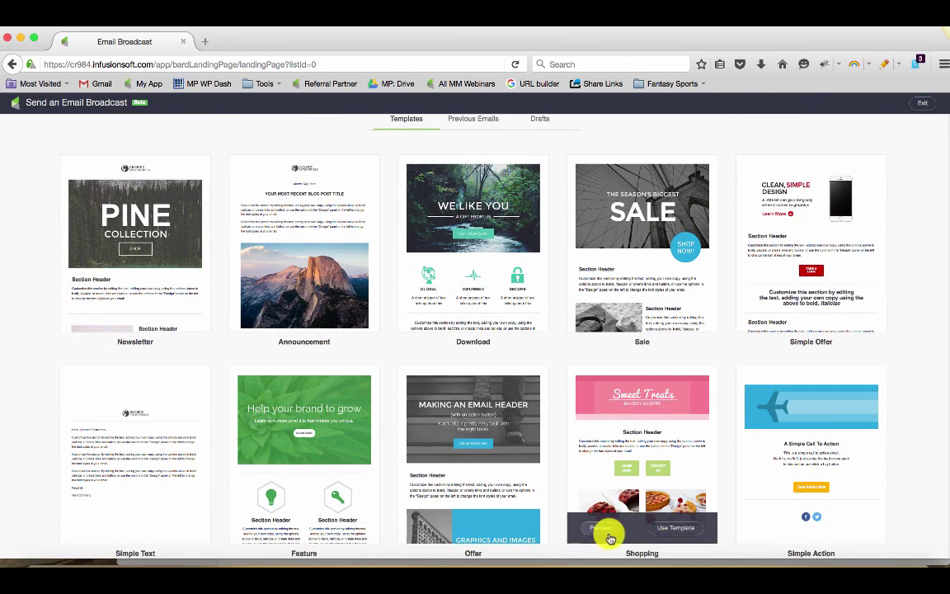
Step: Preview the Shopping template in its desktop and phone layouts and close the preview
left_click(604, 532)
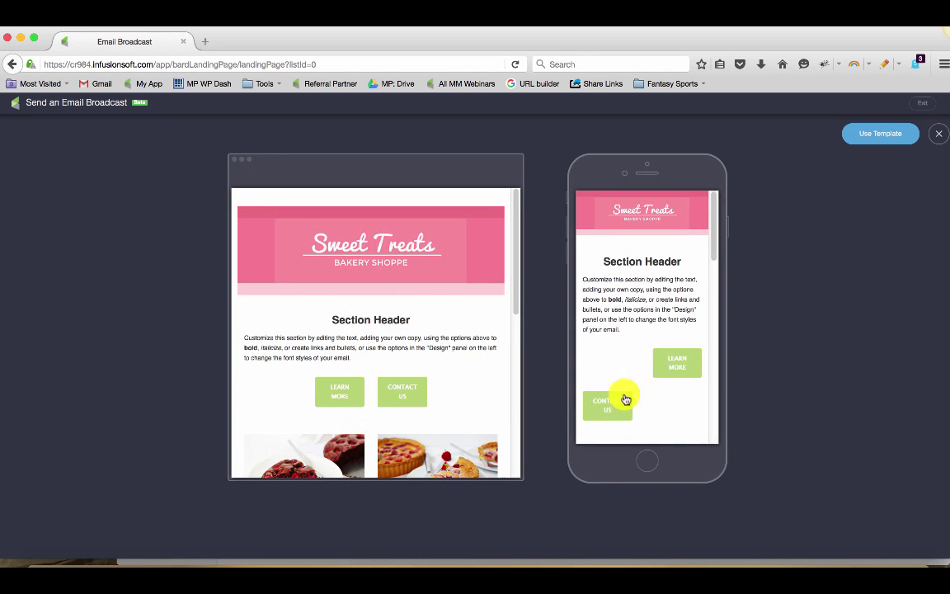
scroll(428, 310, "down", 3)
scroll(428, 310, "up", 3)
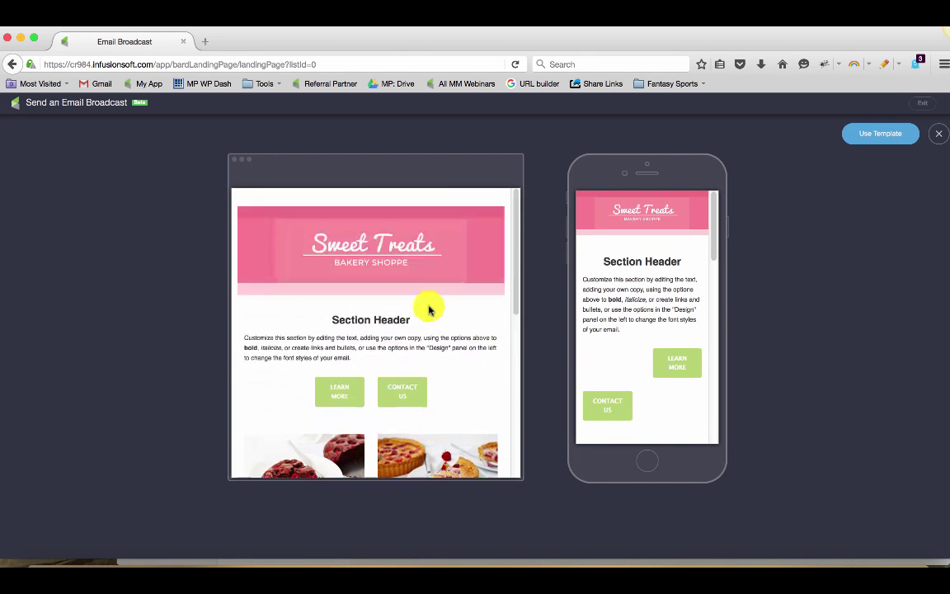
scroll(627, 307, "down", 5)
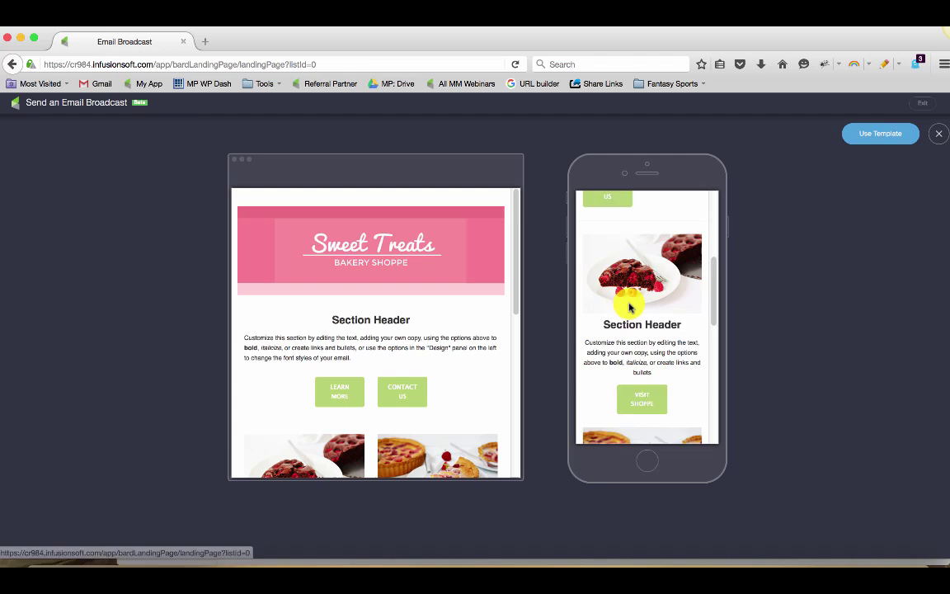
scroll(629, 309, "up", 5)
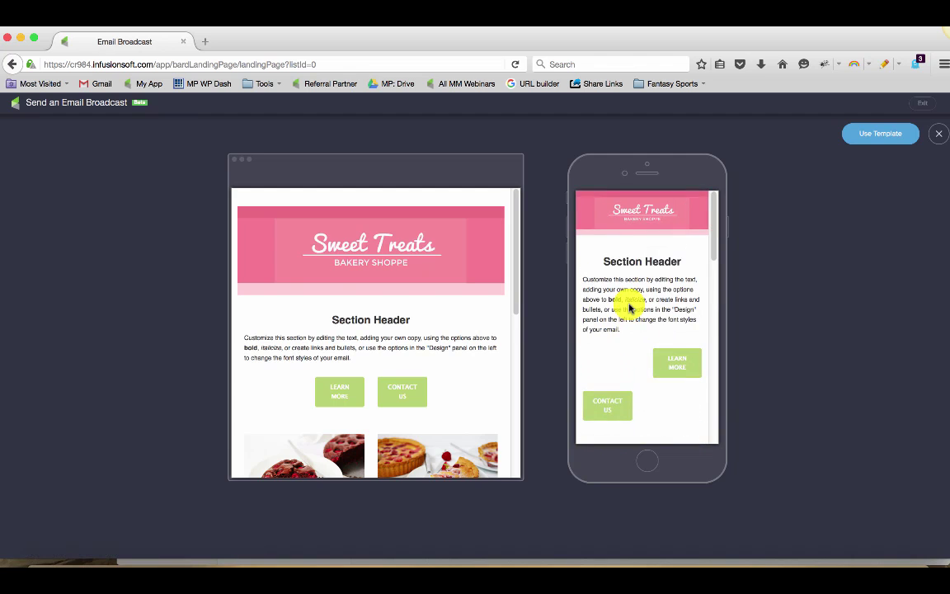
left_click(941, 140)
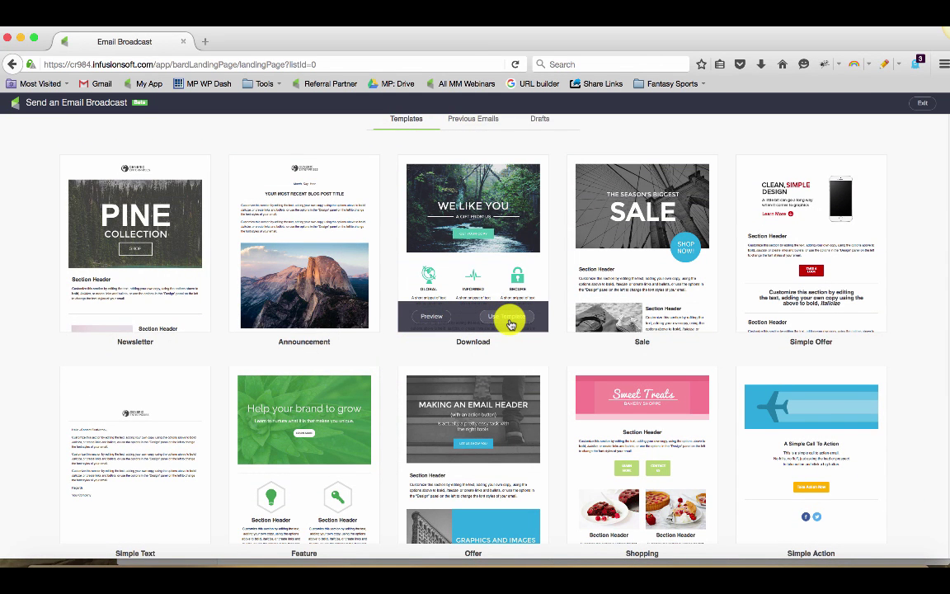
Step: Look over the previously sent emails and the saved drafts, and return to the template gallery
scroll(510, 325, "up", 1)
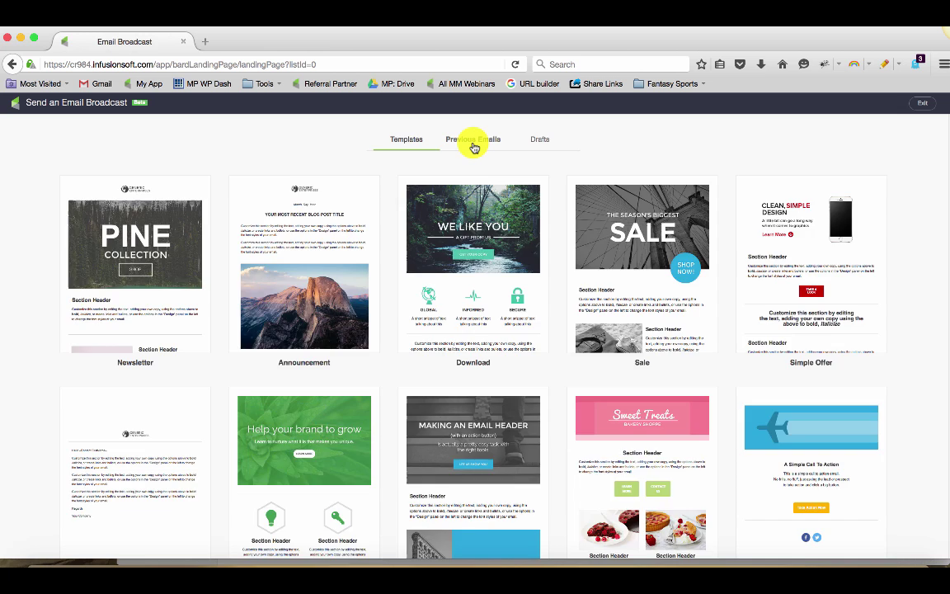
left_click(473, 146)
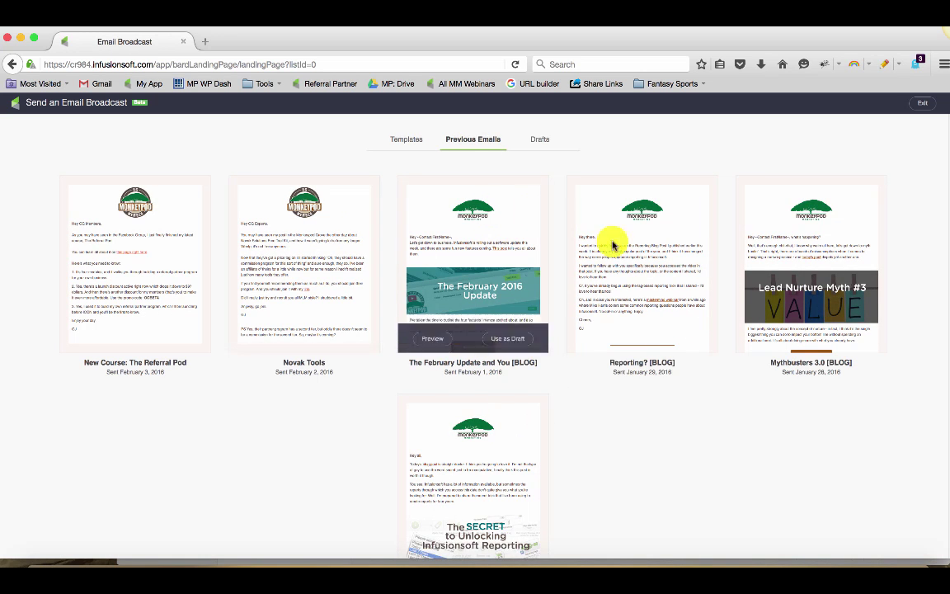
left_click(543, 142)
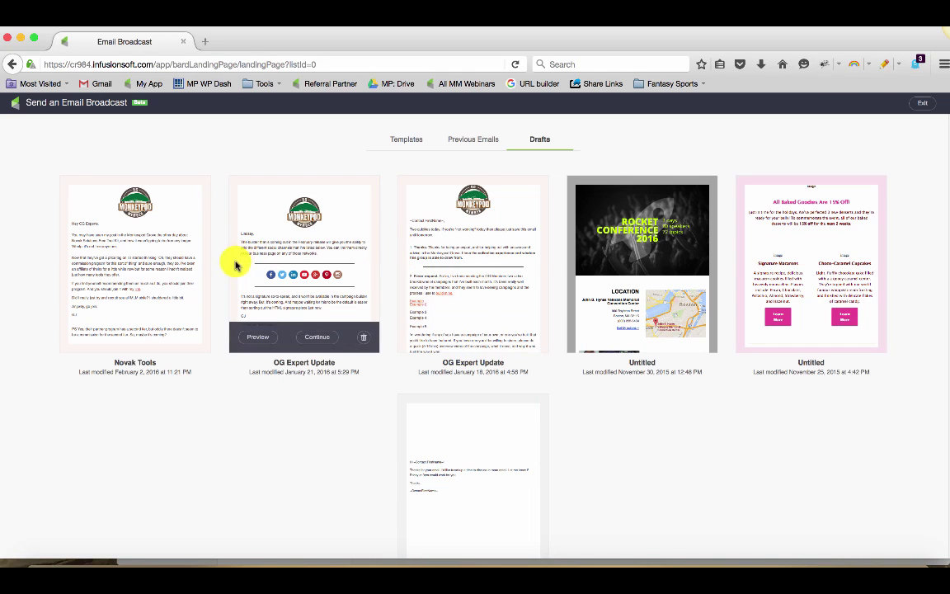
mouse_move(322, 344)
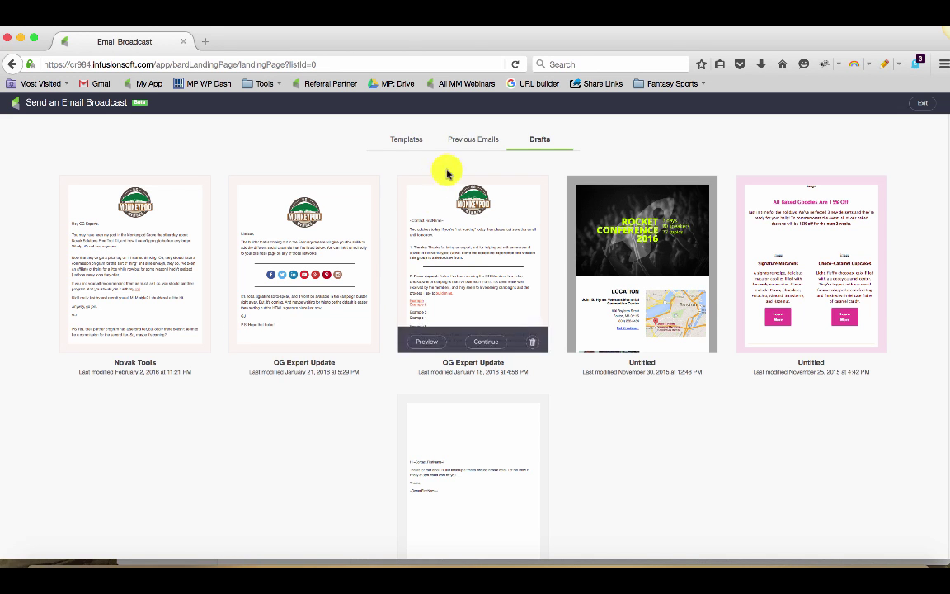
left_click(411, 141)
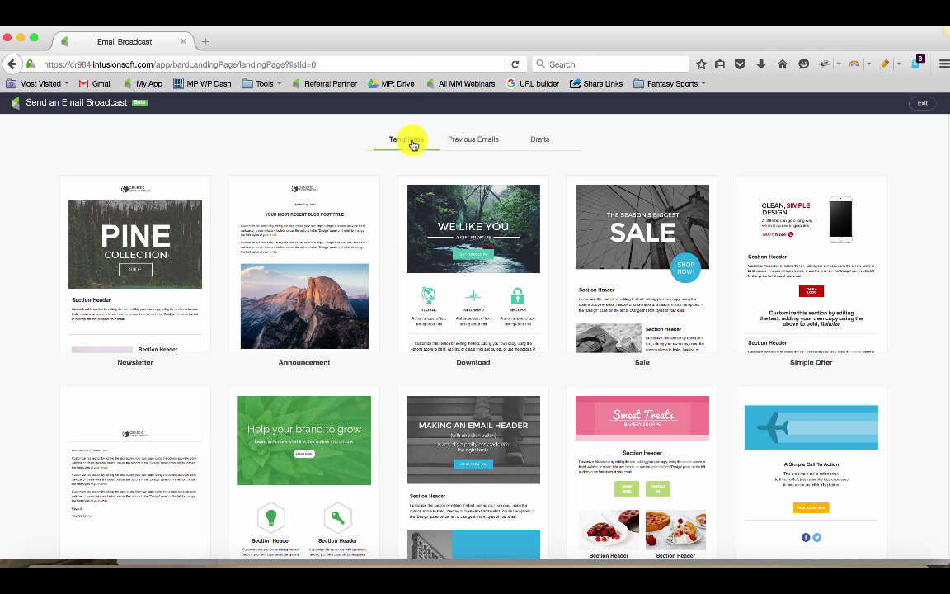
Step: Start a broadcast from the Newsletter template and enter the subject line "Here ya go!"
mouse_move(165, 308)
left_click(170, 338)
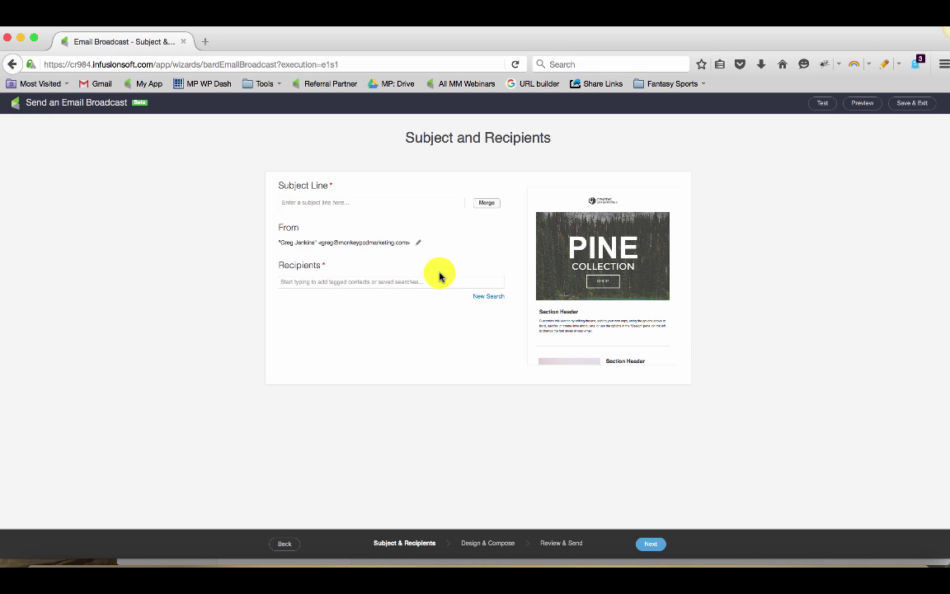
type("Here ya go!")
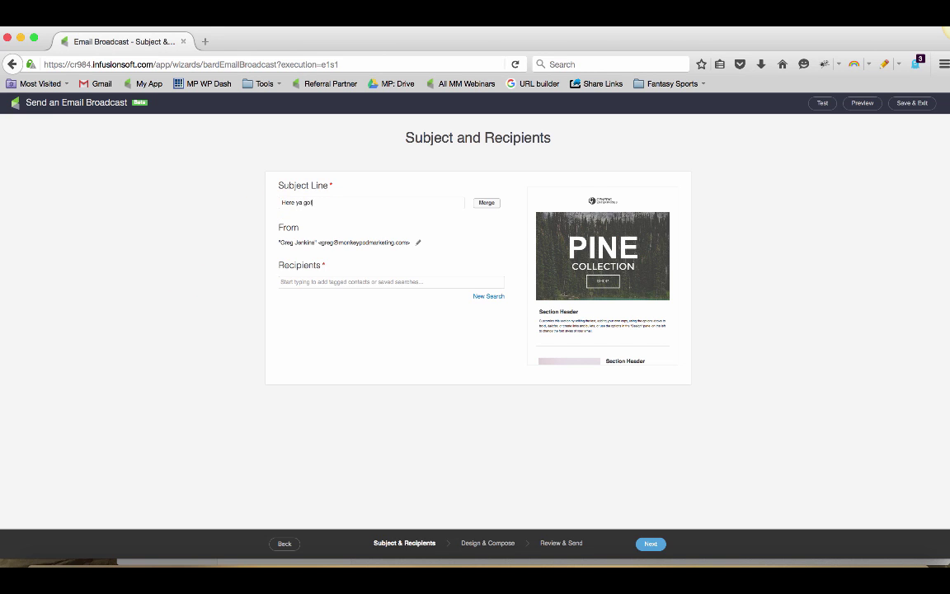
Step: Examine the criteria offered for creating a new recipient search and close it without searching
left_click(406, 284)
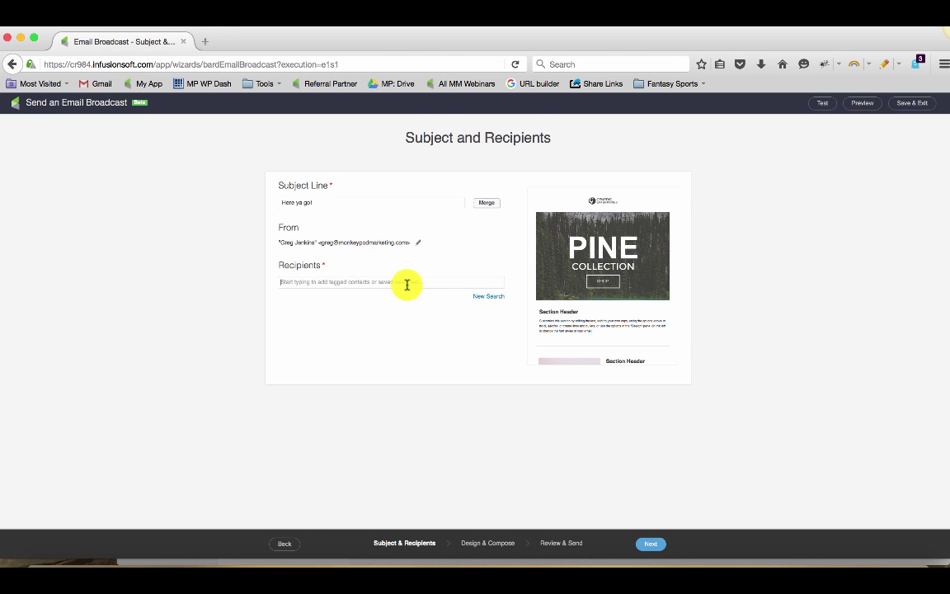
left_click(486, 297)
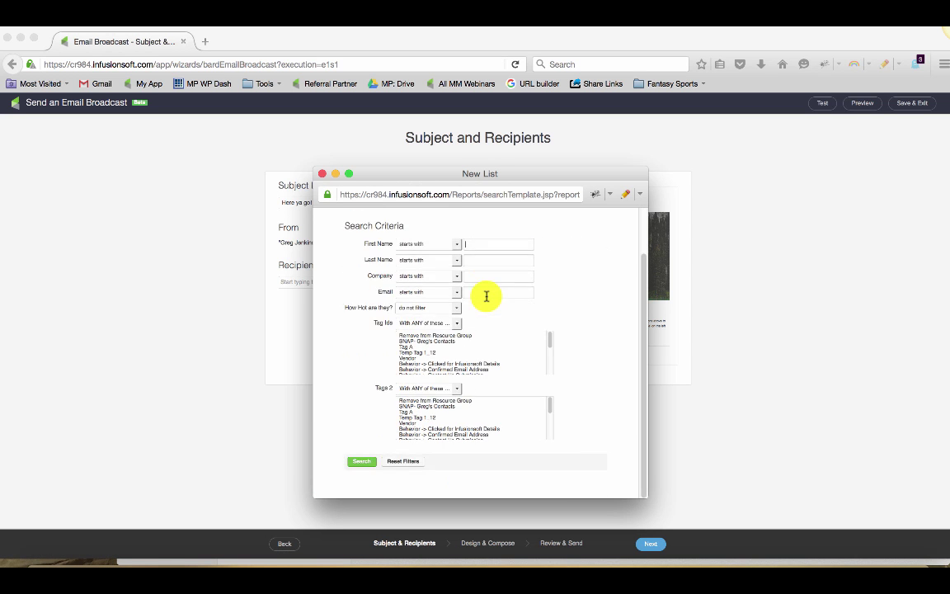
left_click(322, 174)
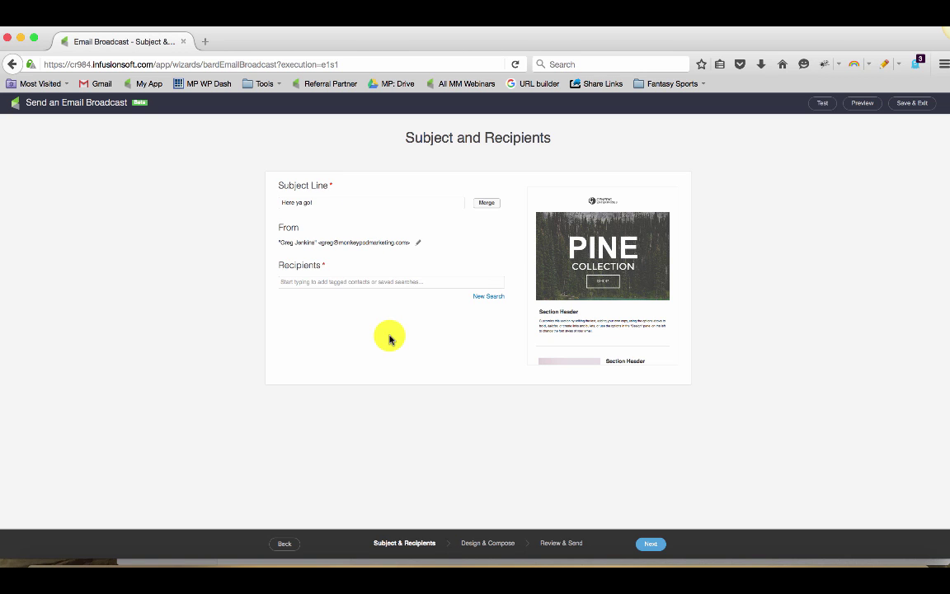
left_click(485, 297)
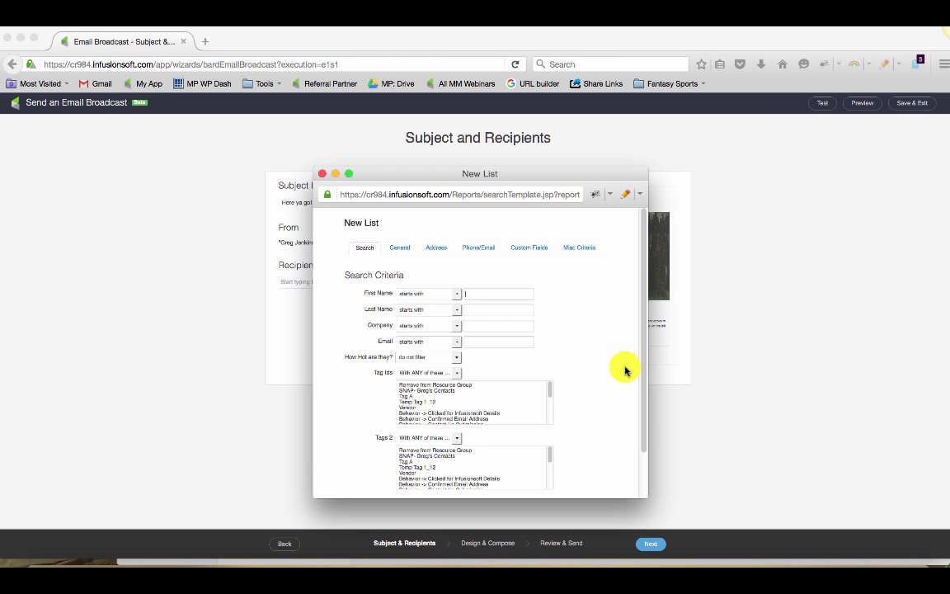
scroll(625, 360, "down", 3)
scroll(626, 360, "up", 3)
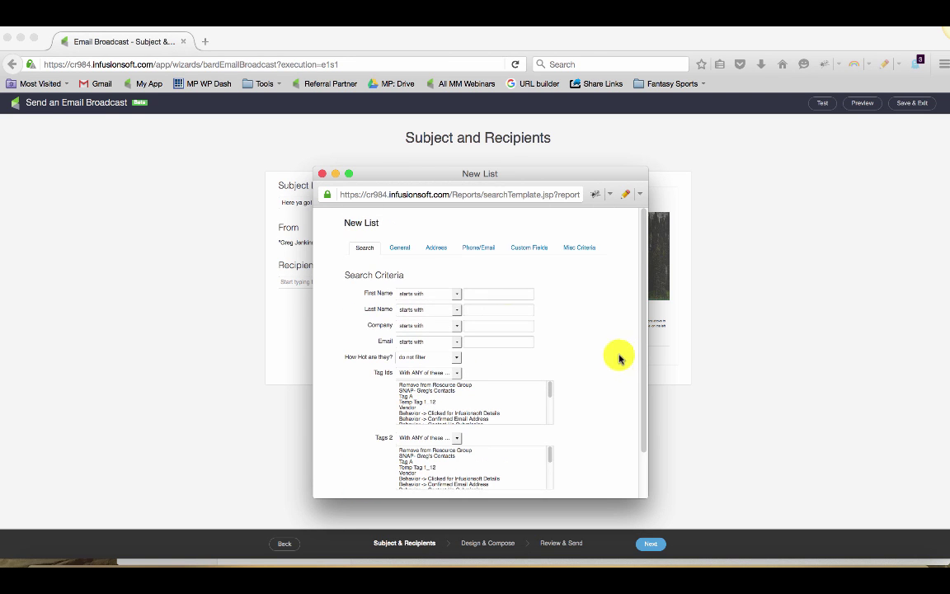
left_click(322, 173)
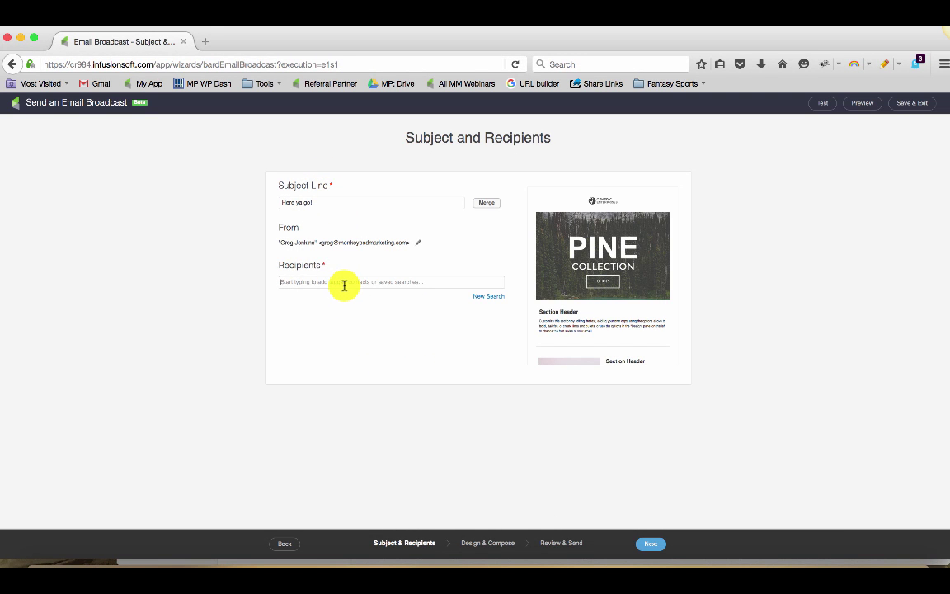
Step: Add the saved search "Me" as the recipients and continue to the Design & Compose stage
left_click(344, 284)
type("me")
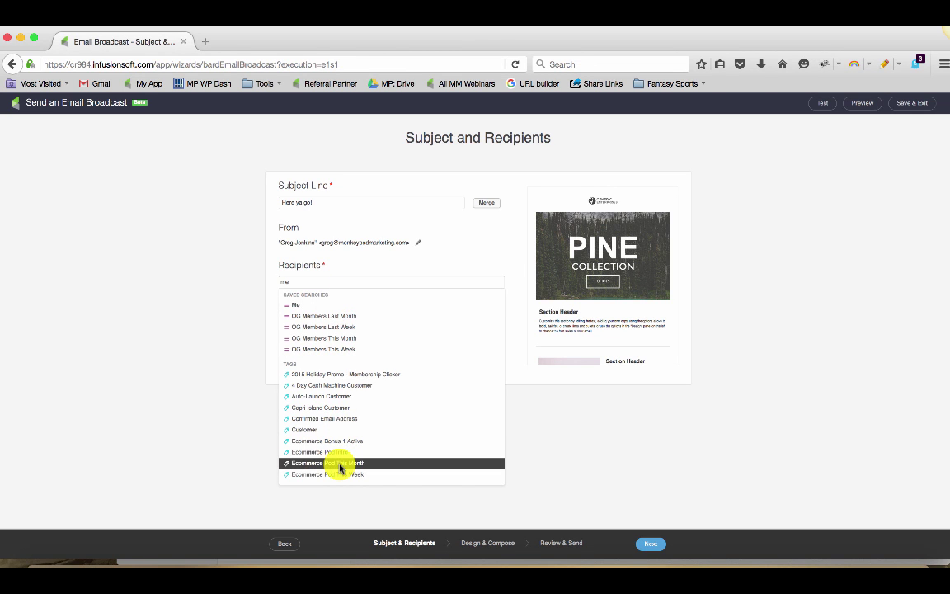
left_click(333, 304)
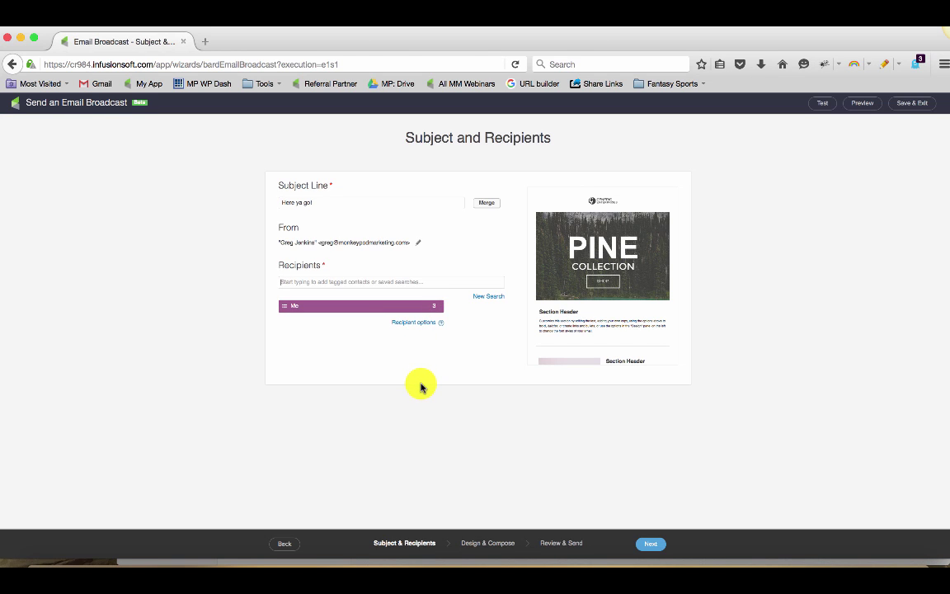
left_click(387, 284)
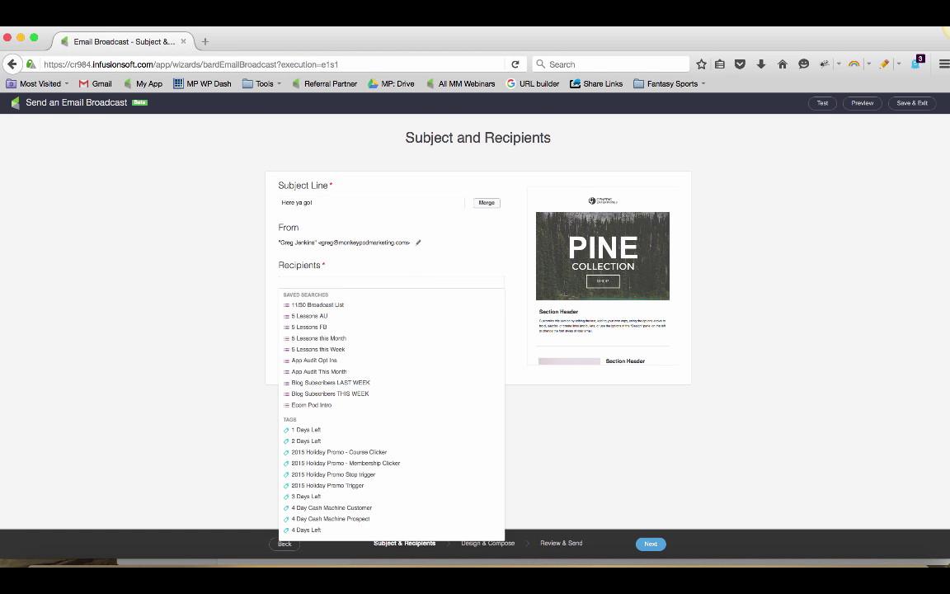
left_click(378, 307)
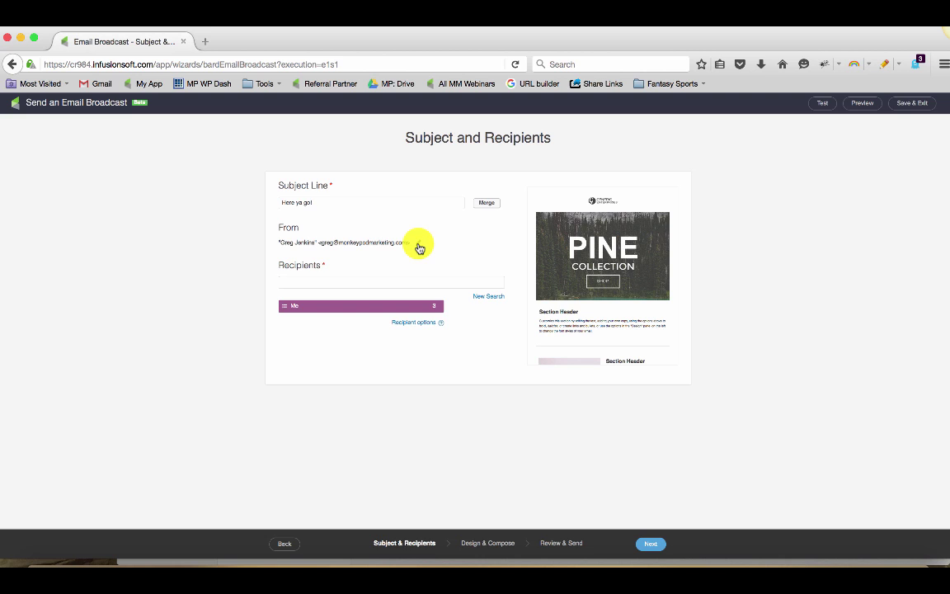
left_click(645, 546)
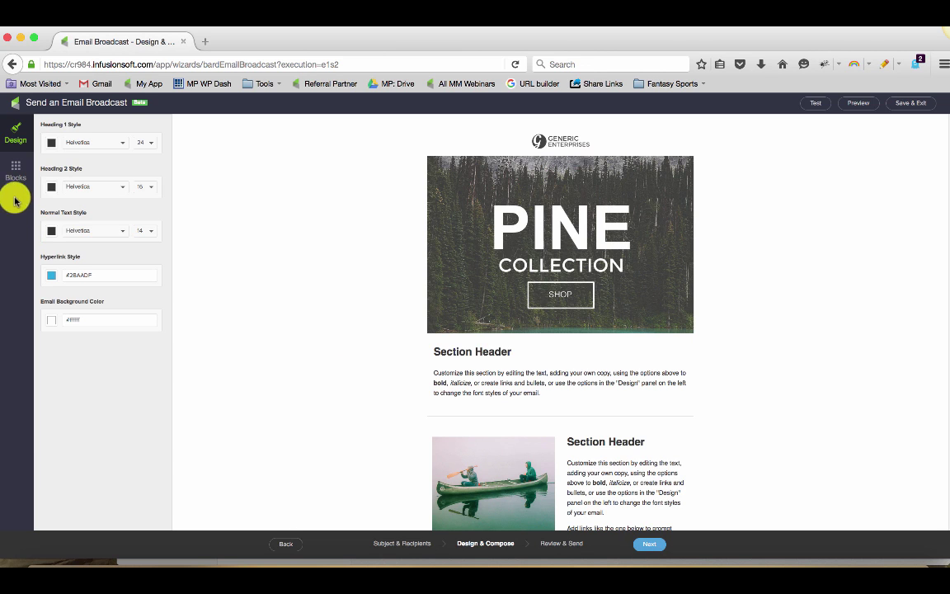
Step: Examine the content blocks available for the email and its overall design style settings
left_click(14, 171)
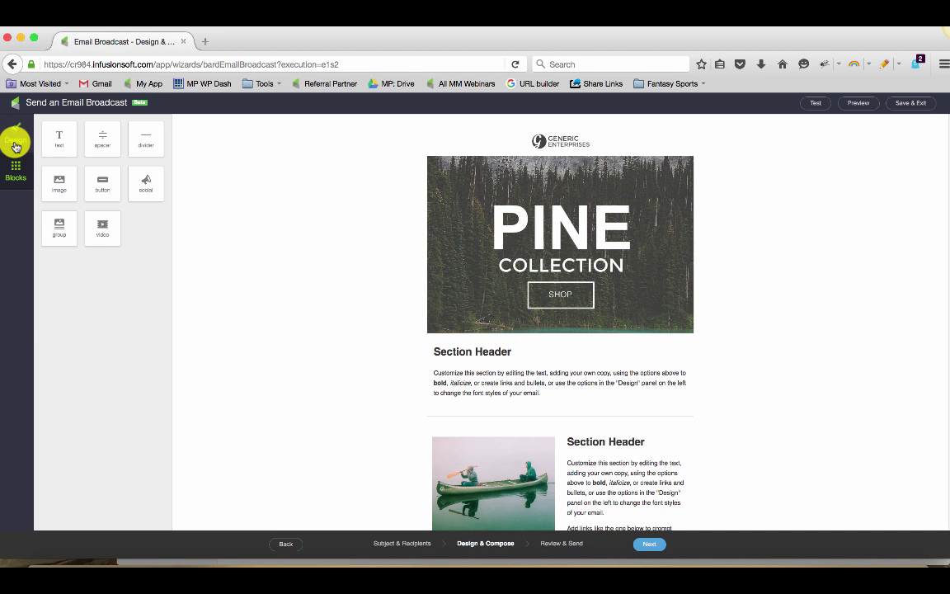
left_click(15, 141)
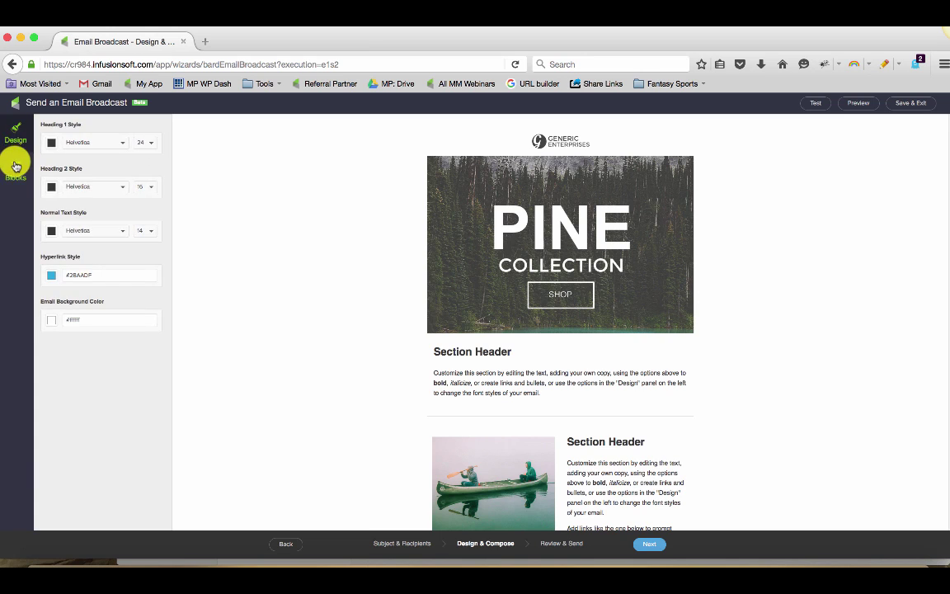
left_click(15, 137)
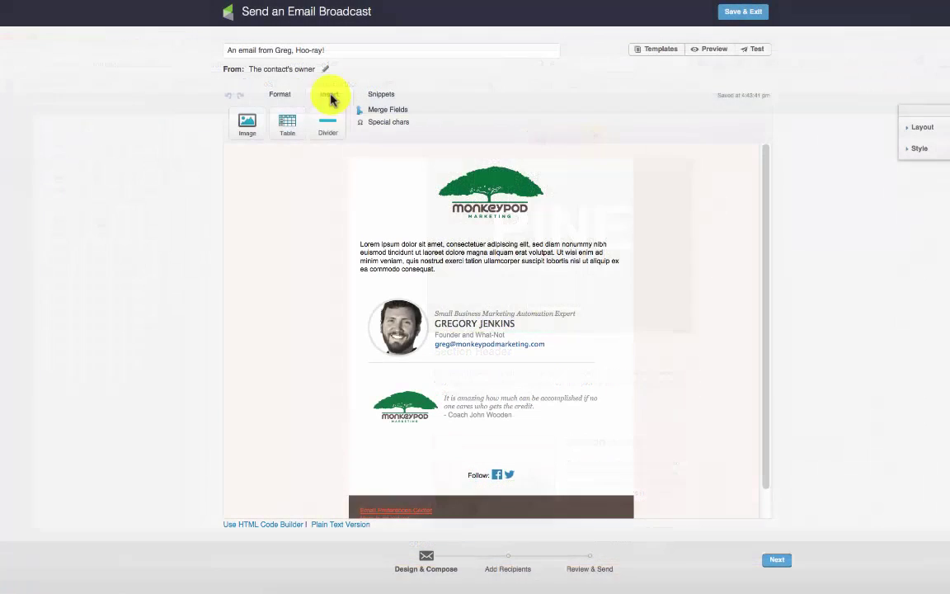
Step: Switch to the classic email draft and place an Image snippet above the lorem ipsum paragraph
left_click(328, 94)
left_click_drag(387, 116, 417, 237)
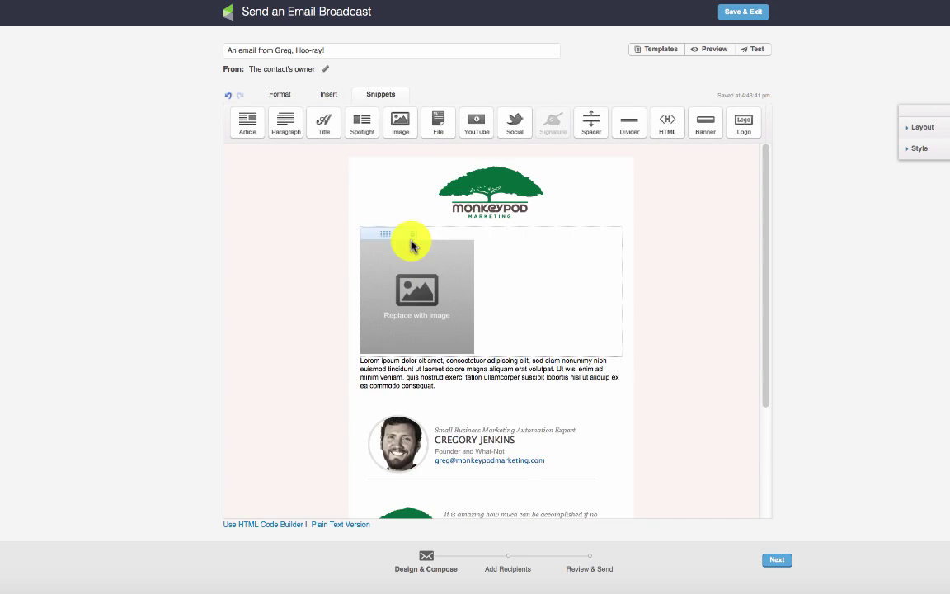
Step: Return to the new builder's draft and look through the sections of the Newsletter template
left_click(323, 74)
left_click(402, 128)
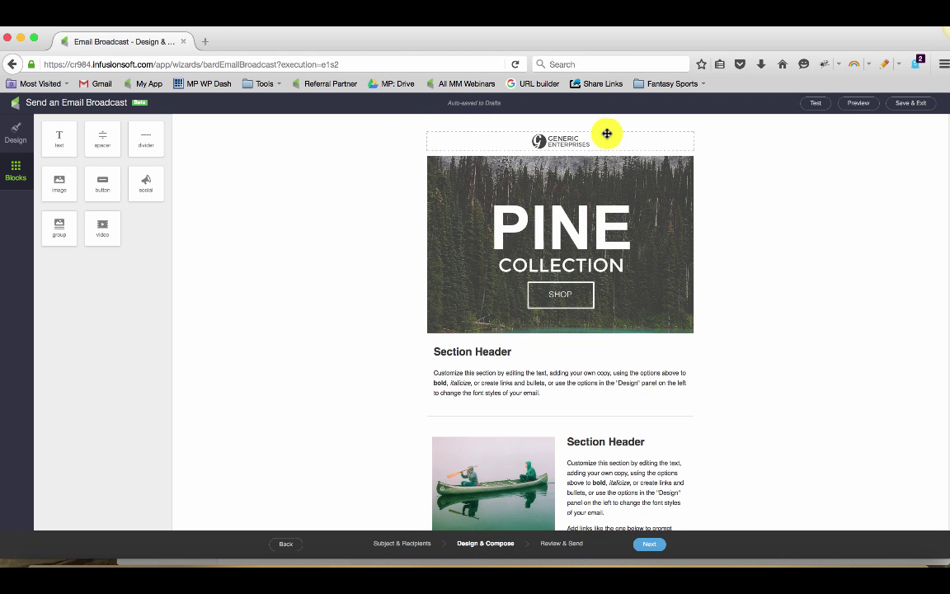
scroll(301, 374, "down", 5)
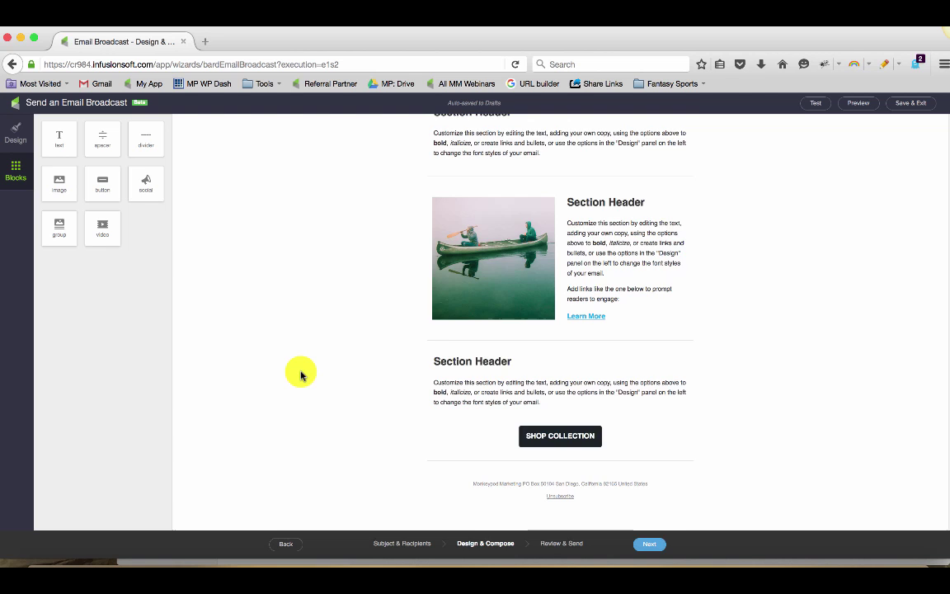
scroll(301, 374, "up", 1)
scroll(301, 374, "up", 5)
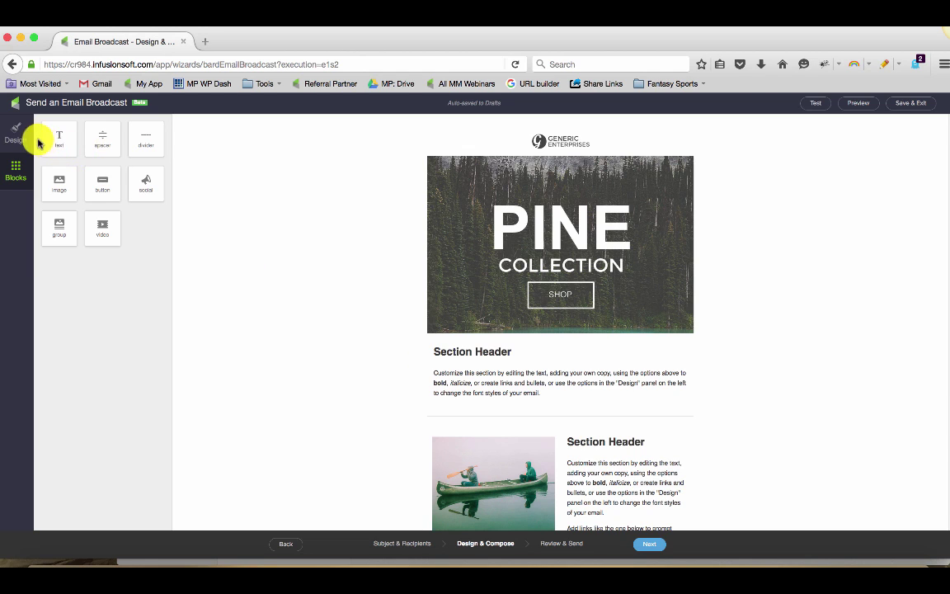
Step: Show the design style settings and check which text styles the first section's header and paragraph use
left_click(10, 136)
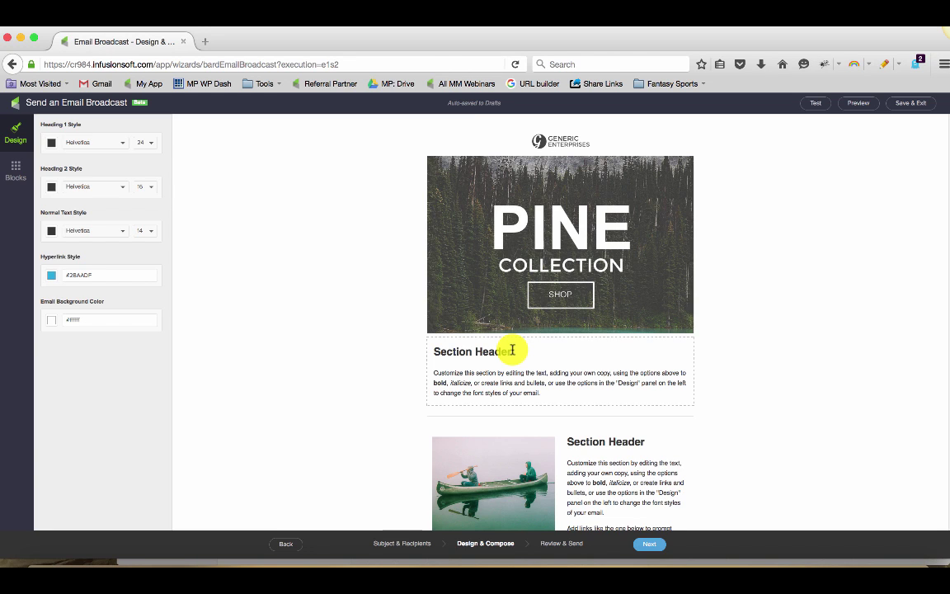
left_click(512, 350)
left_click_drag(512, 349, 426, 344)
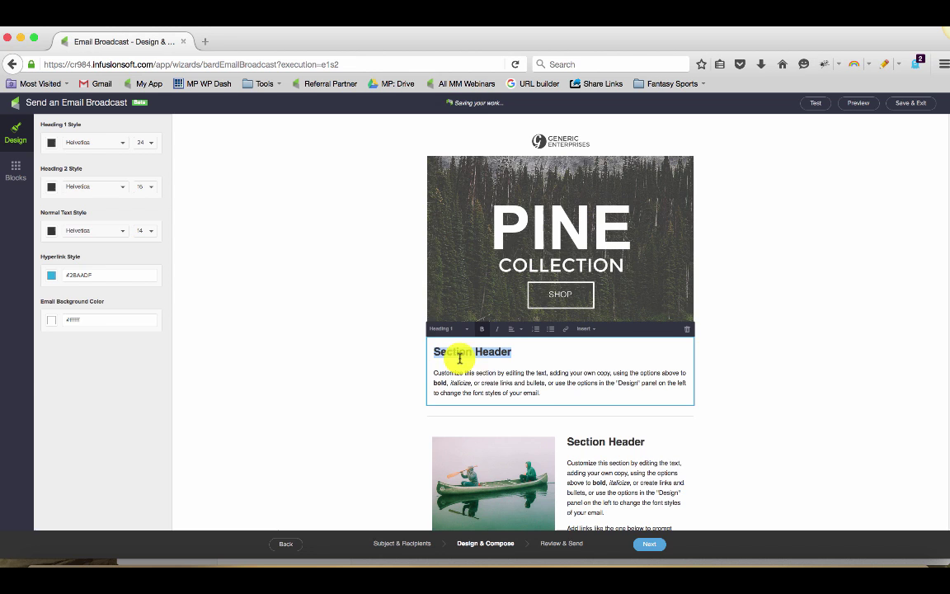
left_click_drag(538, 391, 432, 371)
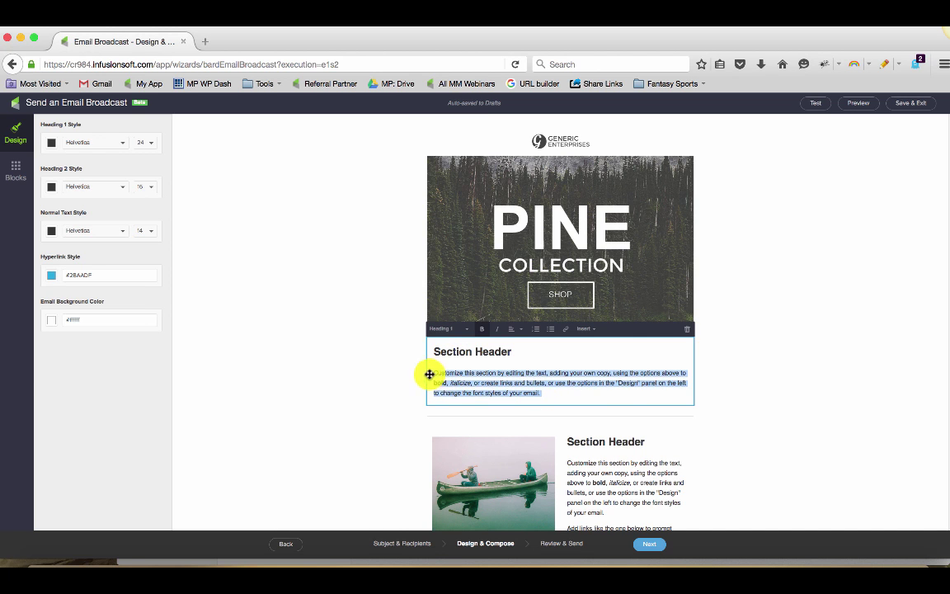
left_click(493, 374)
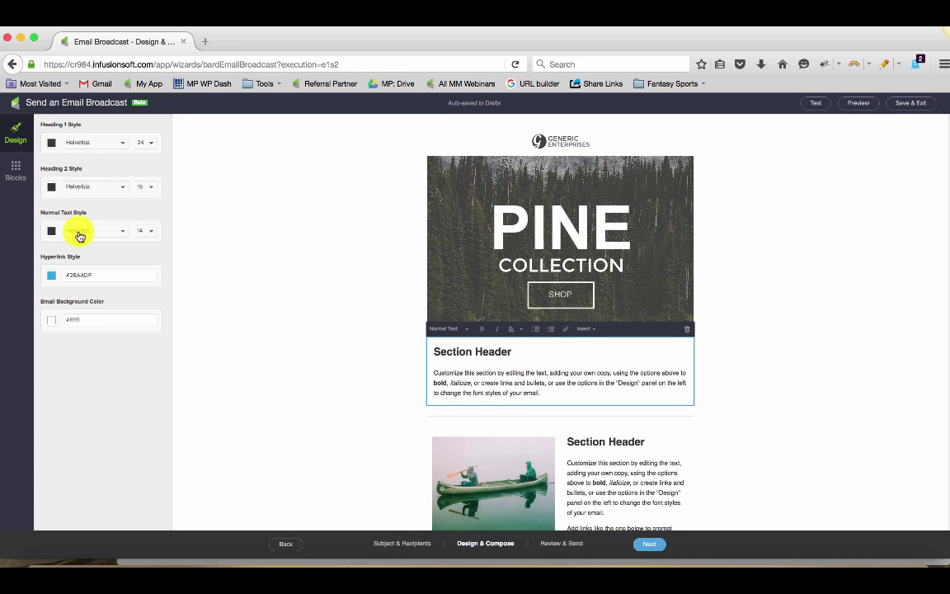
Step: Browse the Heading 1 fonts without choosing one and set the Heading 1 size to 32
left_click(90, 145)
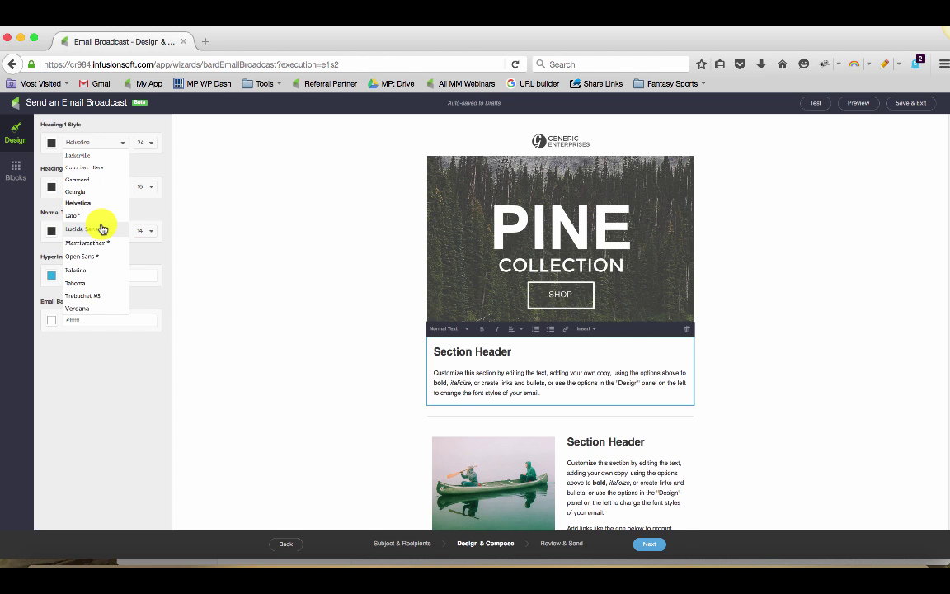
left_click(142, 169)
left_click(151, 144)
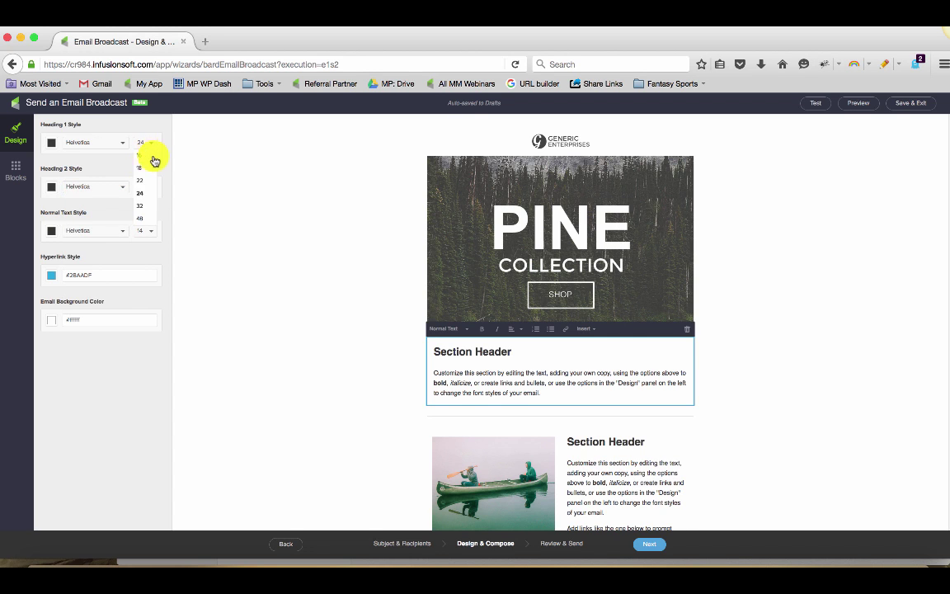
left_click(140, 205)
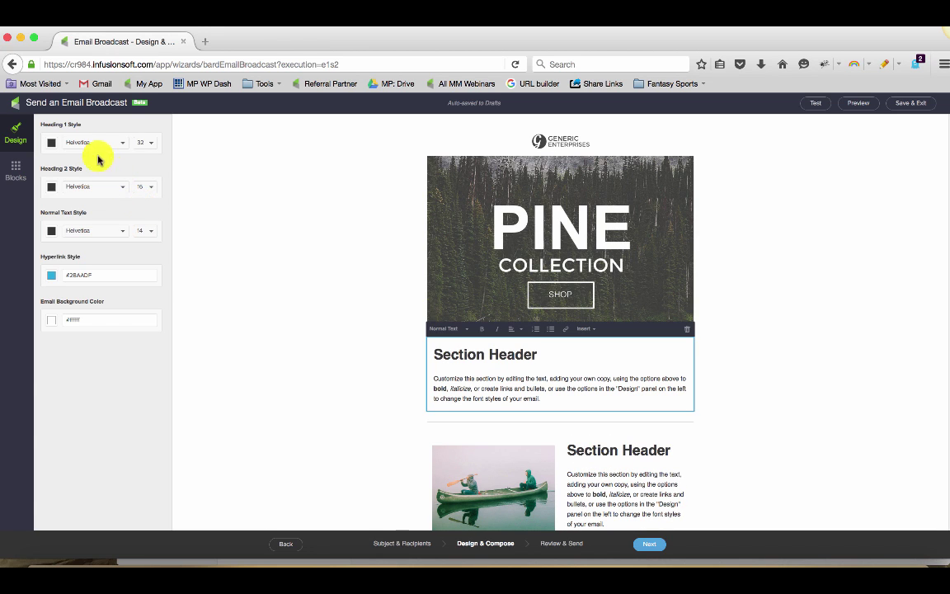
Step: Set the Heading 1 color to the saved dark green swatch and close the color picker
left_click(52, 142)
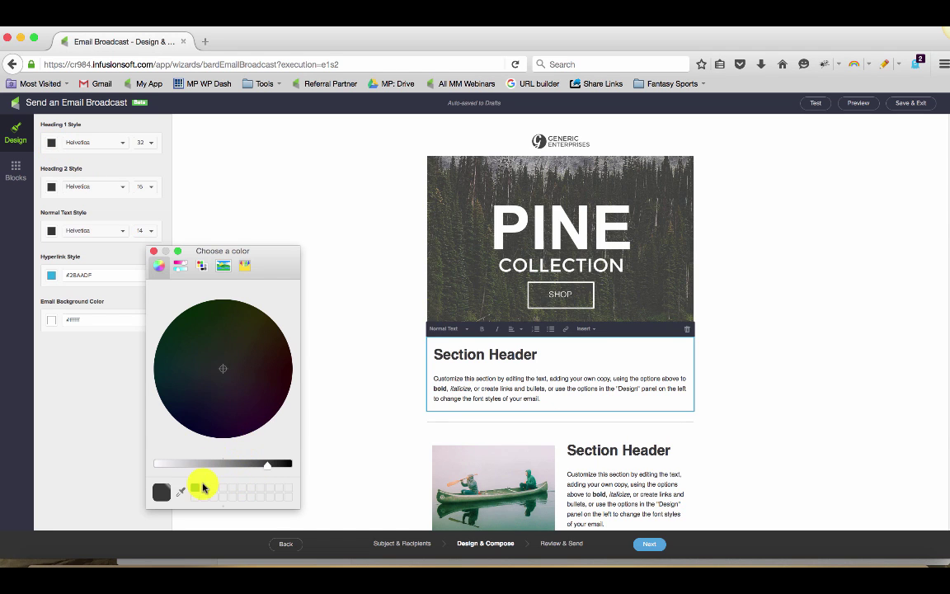
left_click(194, 490)
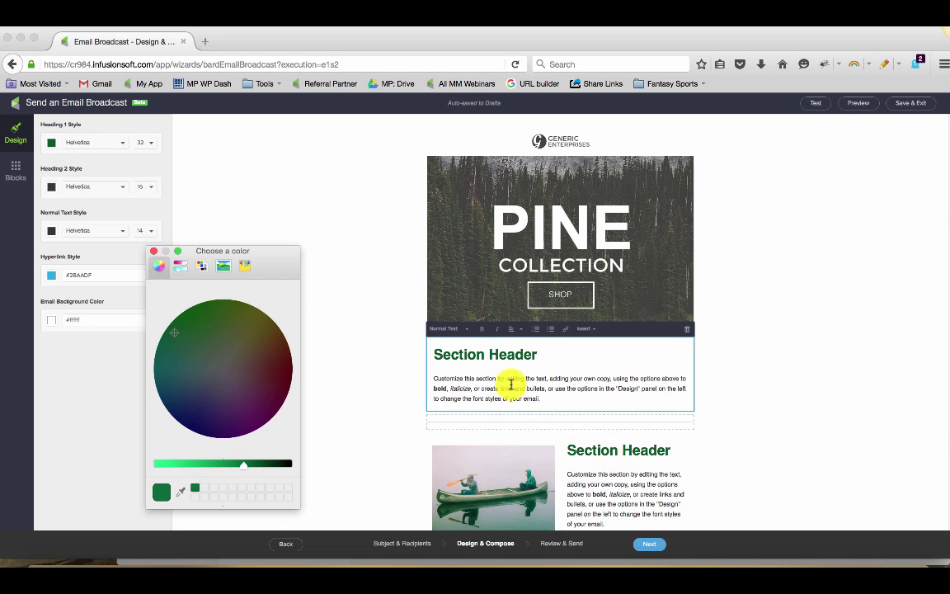
left_click(154, 251)
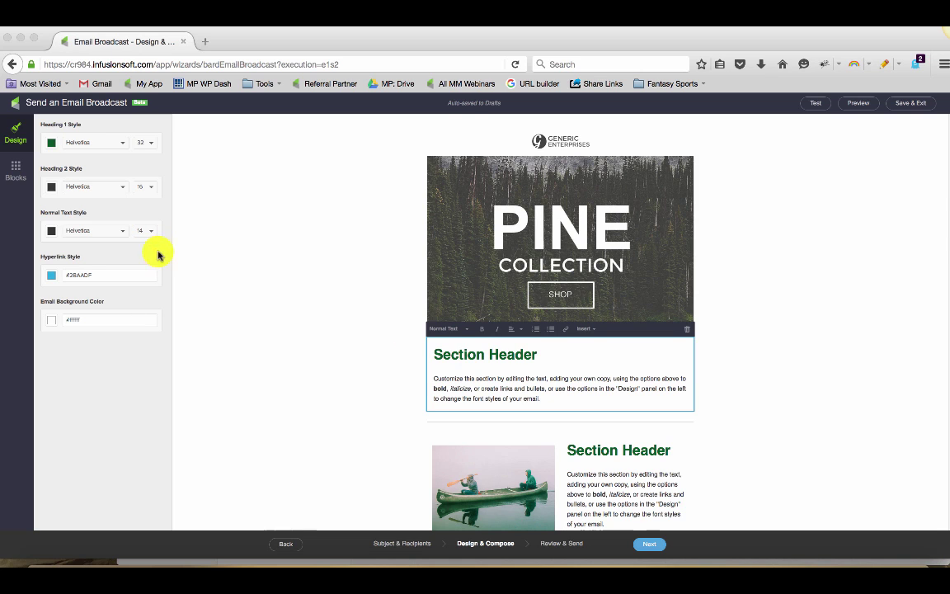
Step: Check the section header's text style and set the Normal Text size to 15
left_click(486, 362)
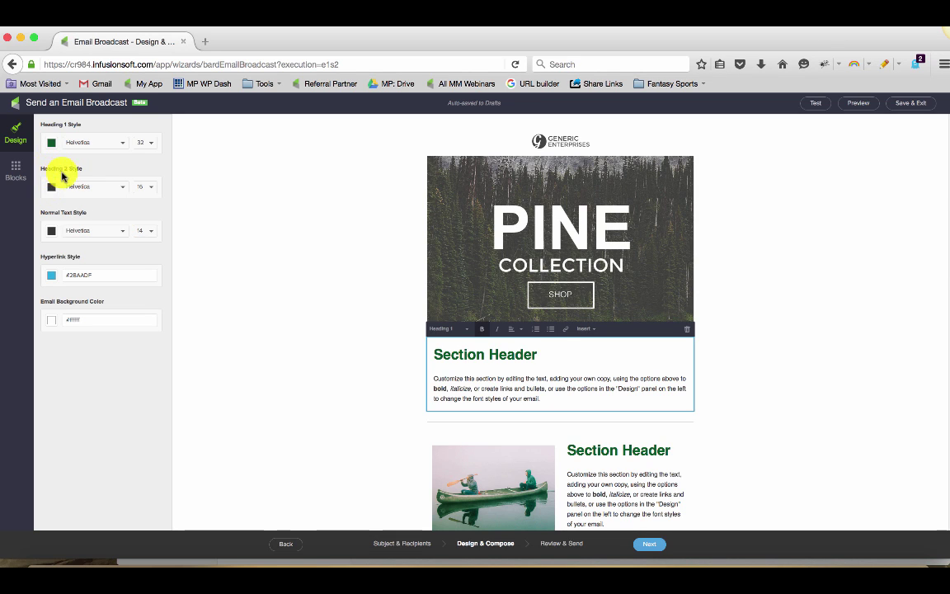
left_click(141, 231)
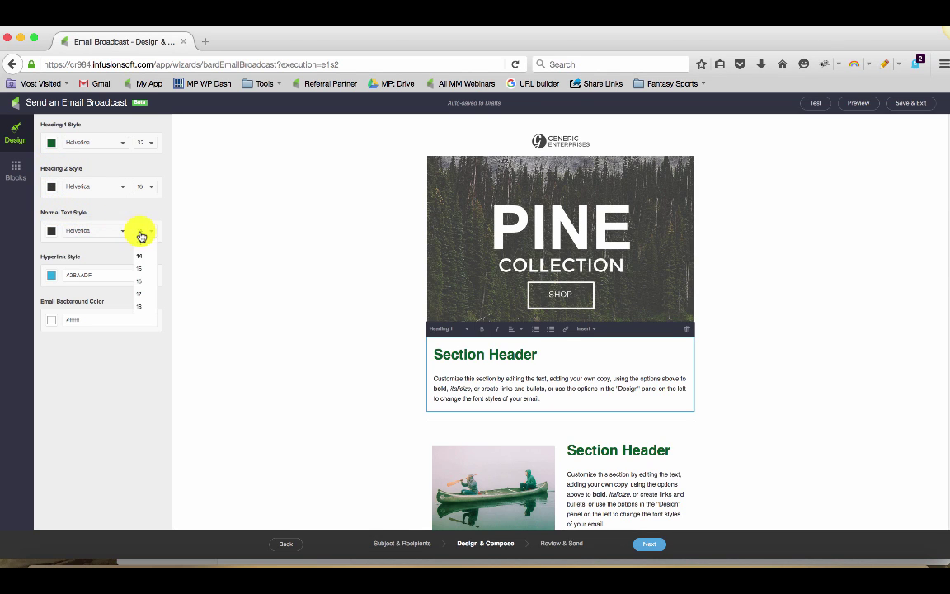
left_click(143, 246)
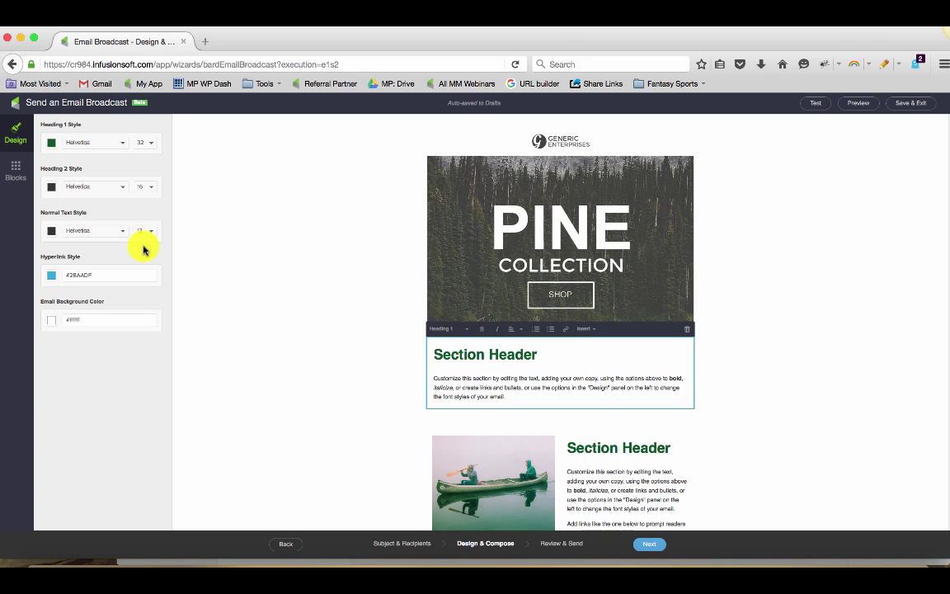
left_click(145, 234)
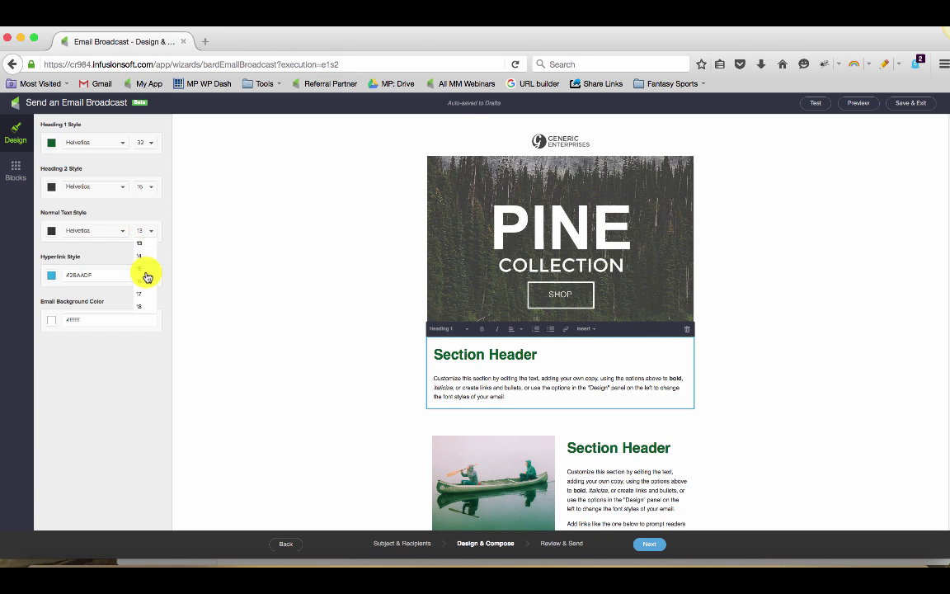
left_click(146, 274)
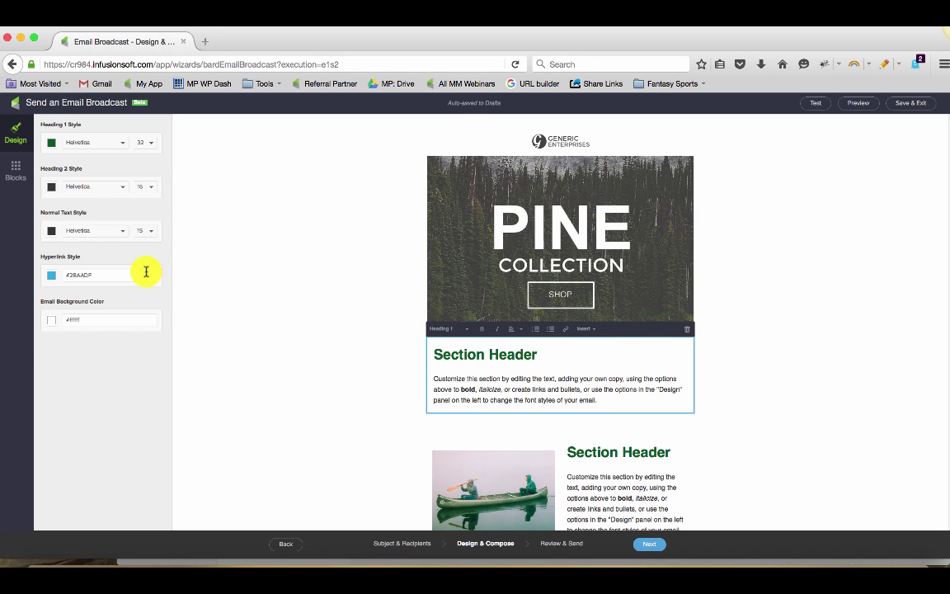
Step: Look at the color picker for the Hyperlink style and close it without choosing a color
scroll(304, 276, "down", 1)
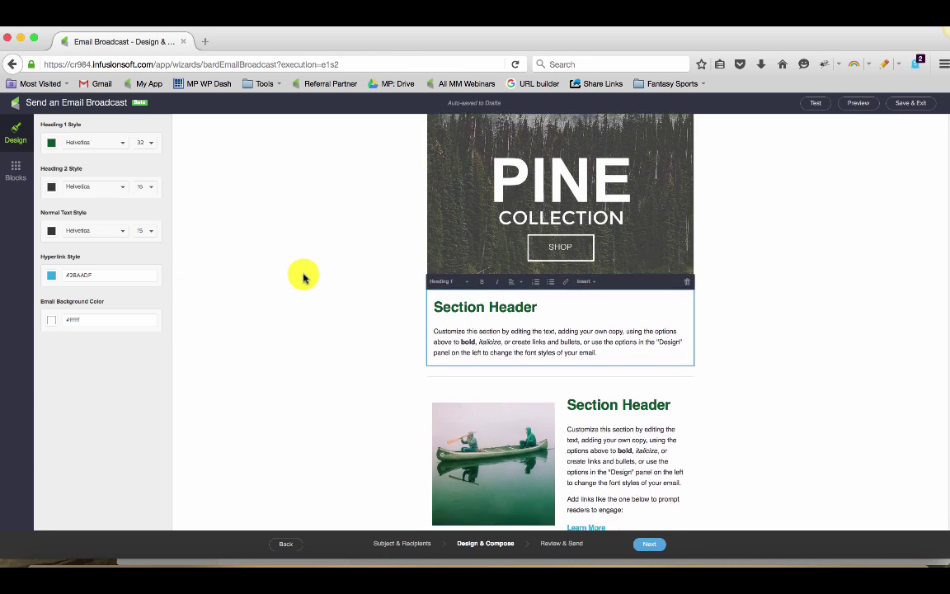
left_click(51, 279)
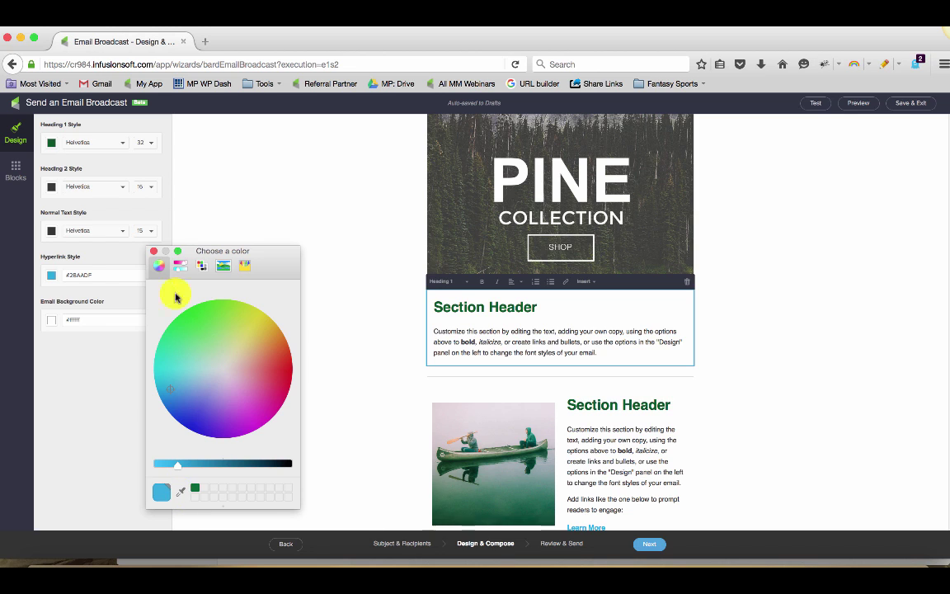
left_click(154, 252)
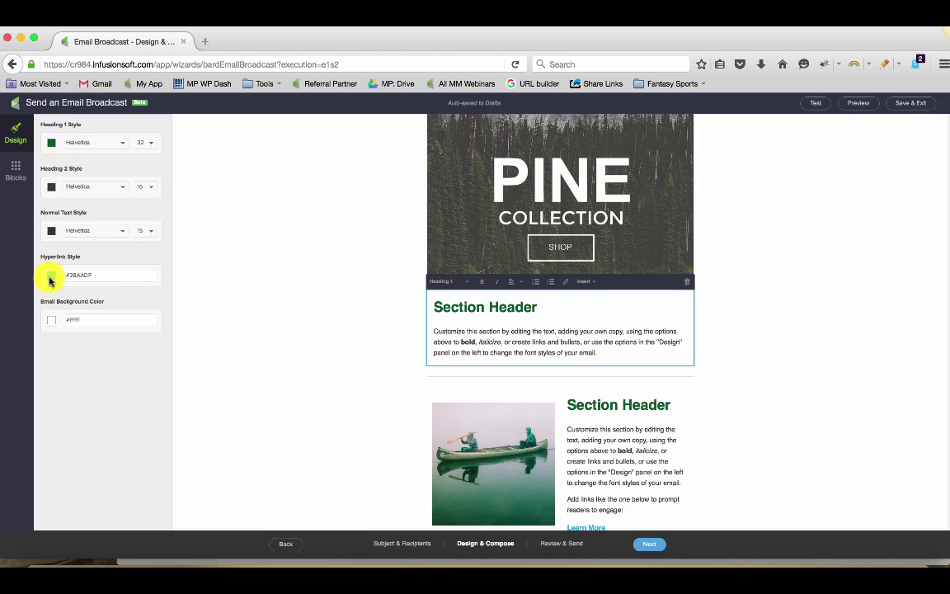
Step: Try the color wheel, sliders and Apple palette on the Normal Text style, applying Purple, Green and Blue
left_click(53, 233)
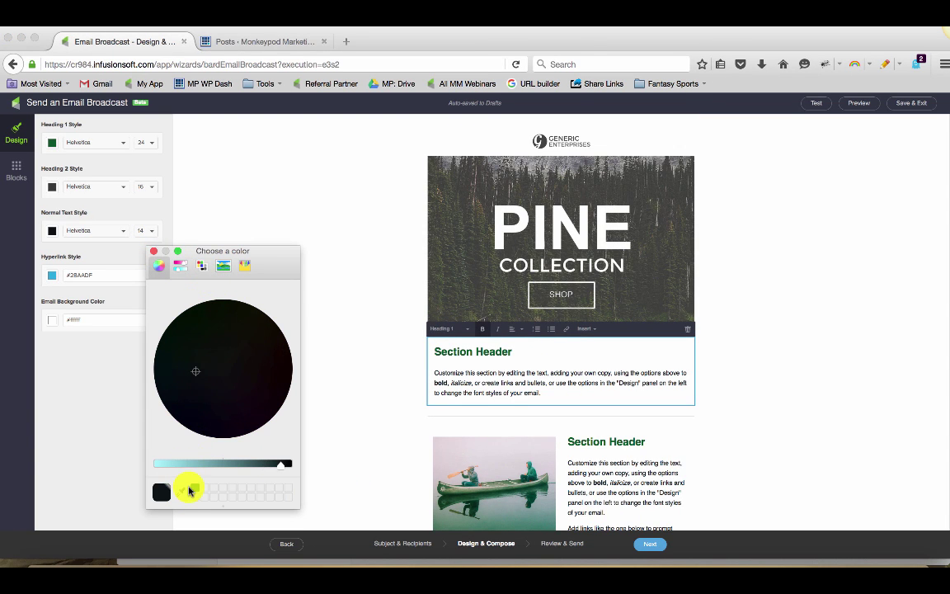
left_click(216, 400)
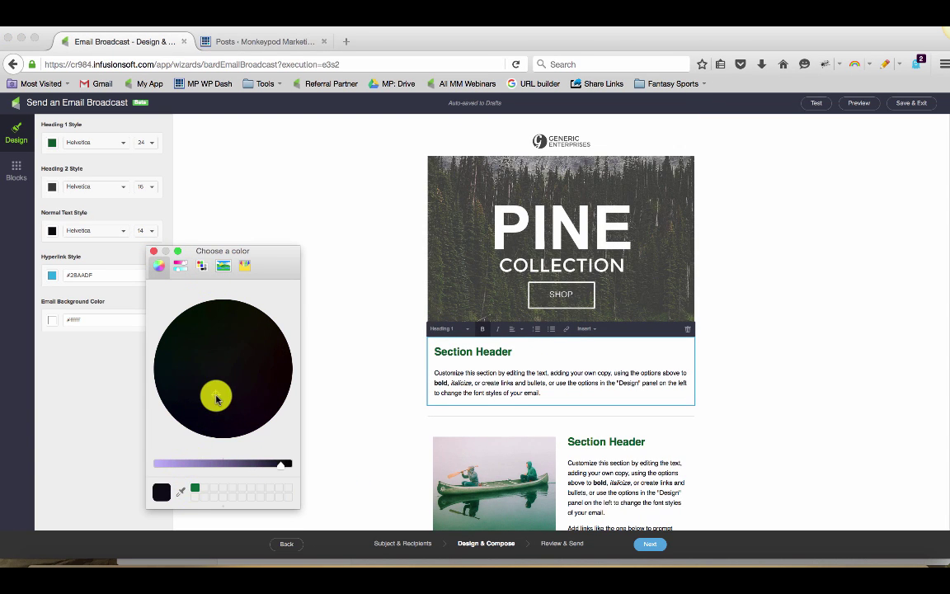
left_click(179, 266)
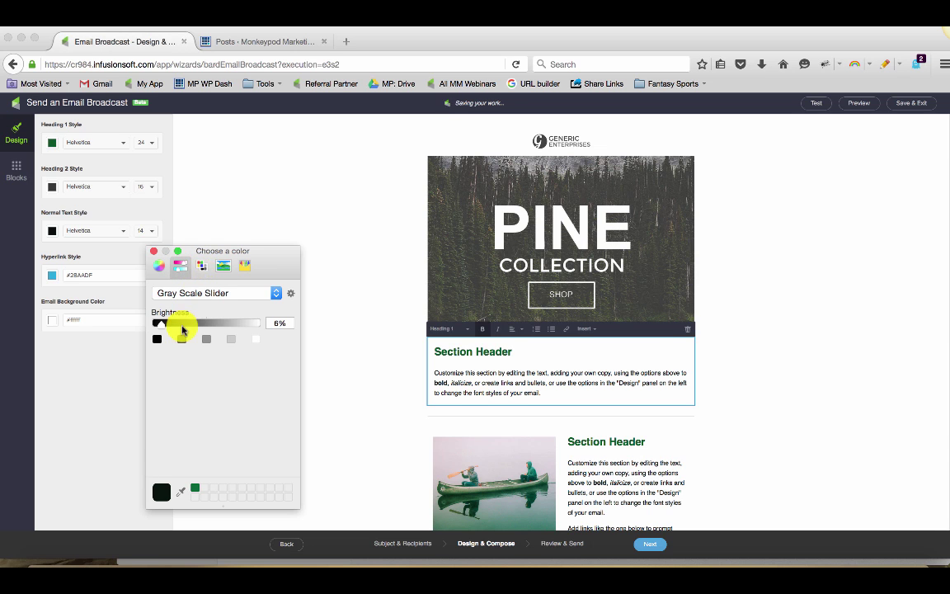
left_click(202, 266)
left_click(184, 427)
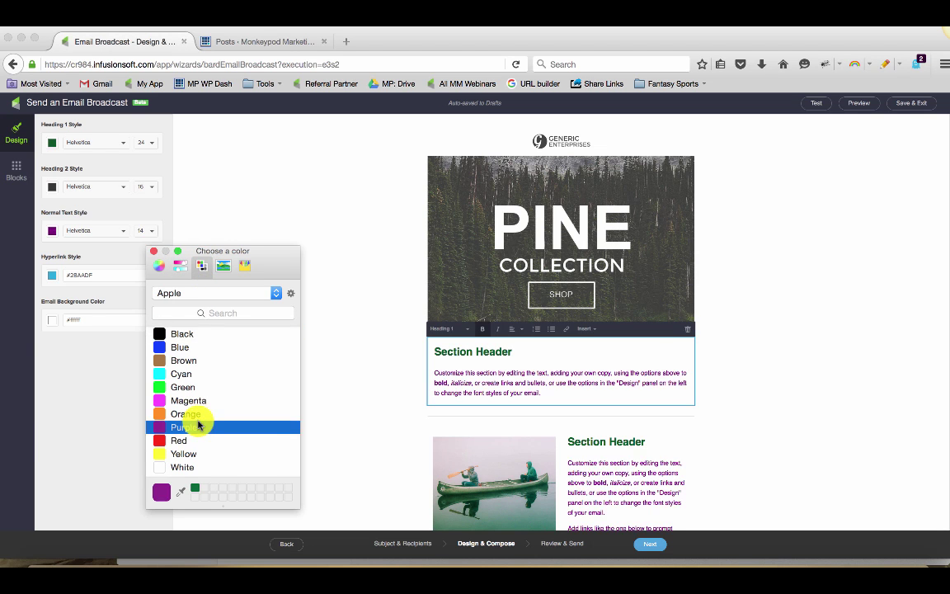
left_click(192, 387)
left_click(189, 347)
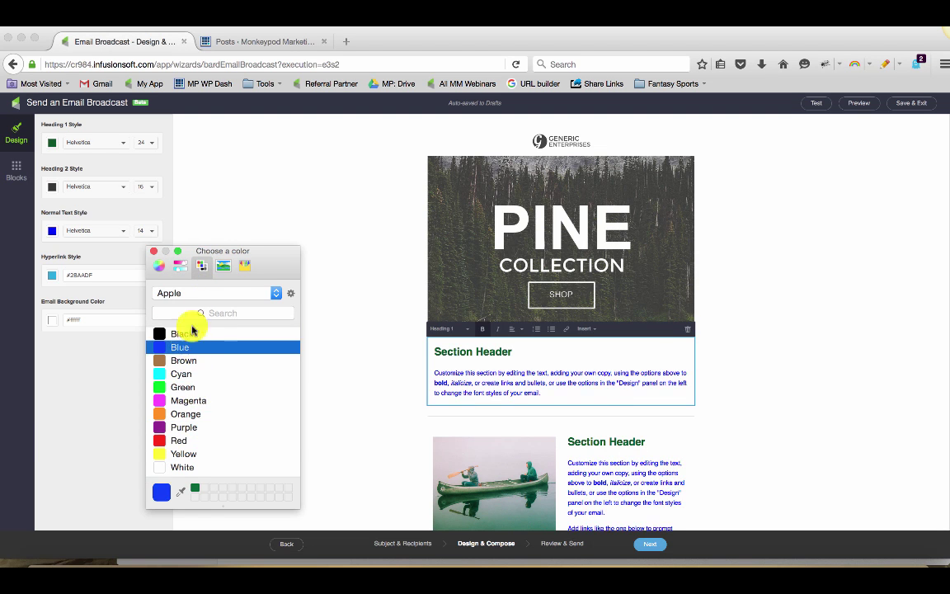
left_click(232, 292)
left_click(283, 274)
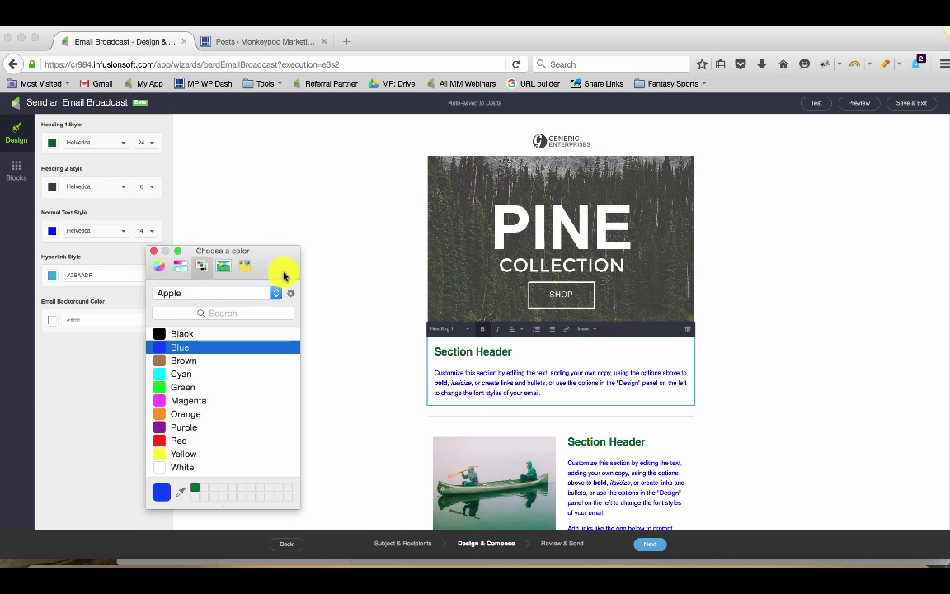
Step: Try a light blue from the Spectrum palette and the Clover and Cayenne crayons on the Normal Text style
left_click(222, 267)
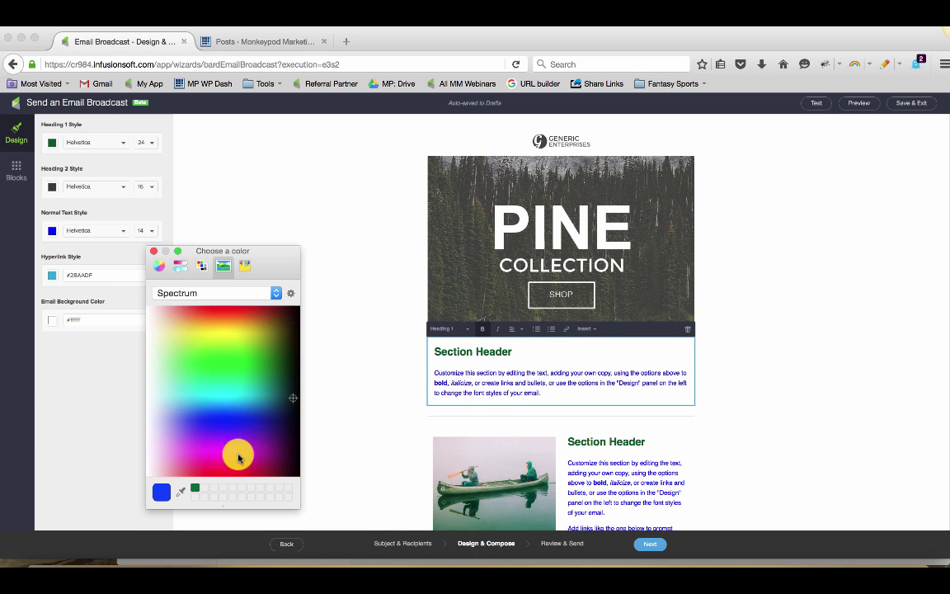
left_click(247, 404)
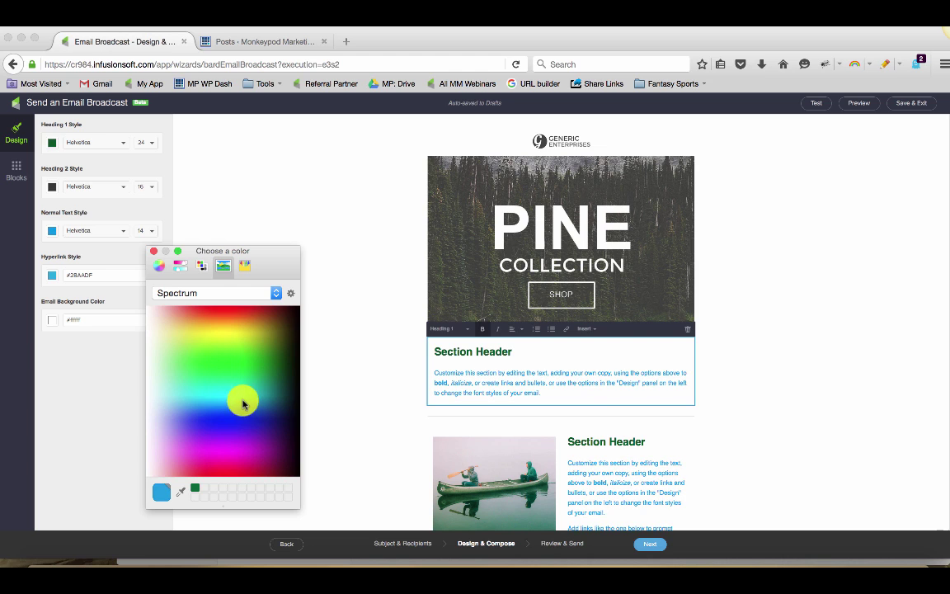
left_click(245, 267)
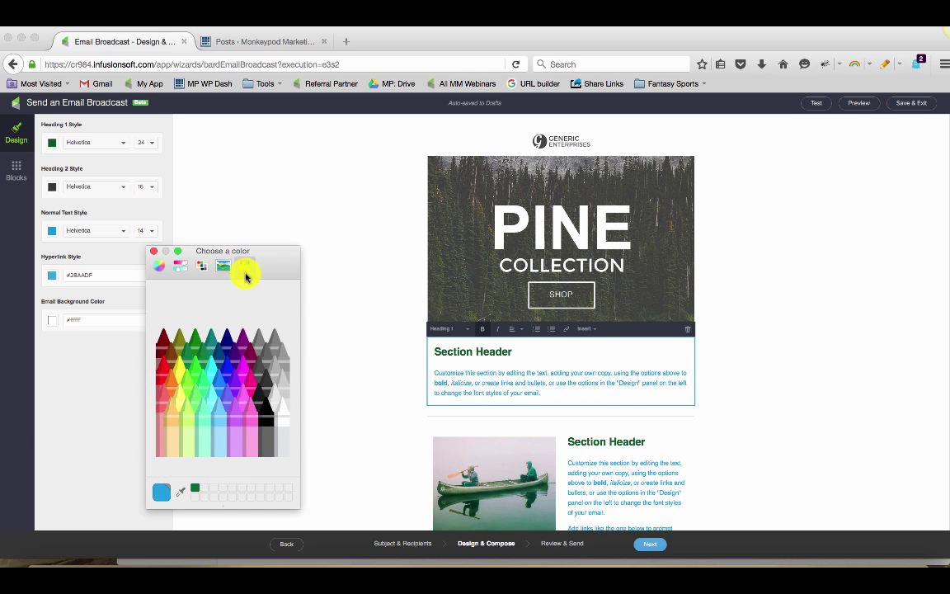
left_click(214, 373)
left_click(196, 350)
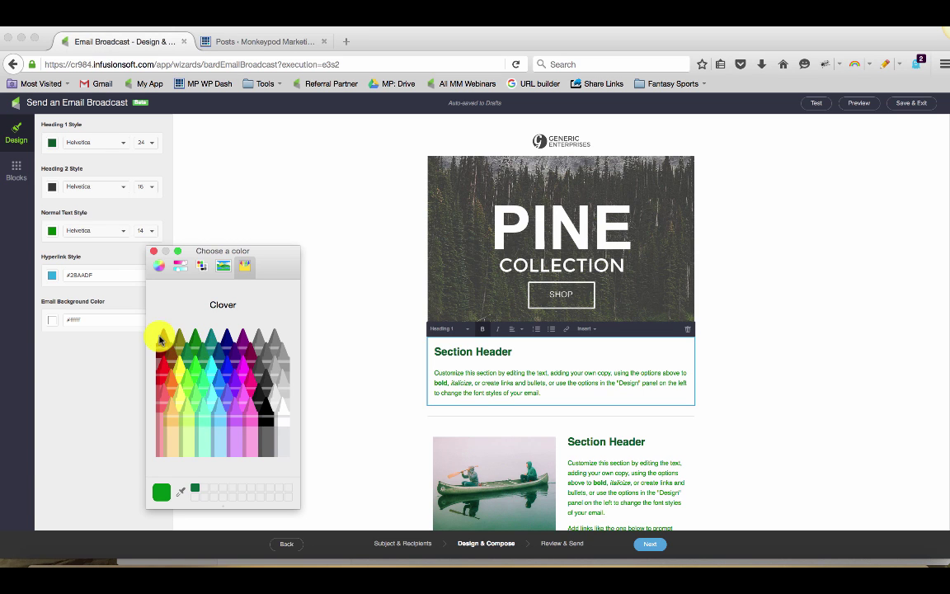
left_click(160, 339)
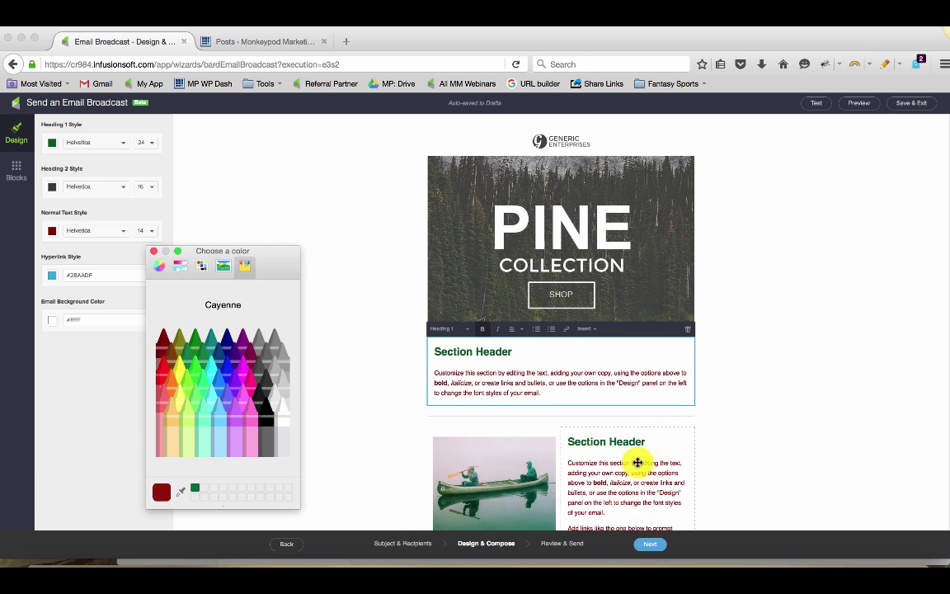
Step: Review the recolored email text, pick a dark crayon for the Normal Text style and close the color picker
scroll(621, 381, "down", 3)
scroll(621, 381, "up", 3)
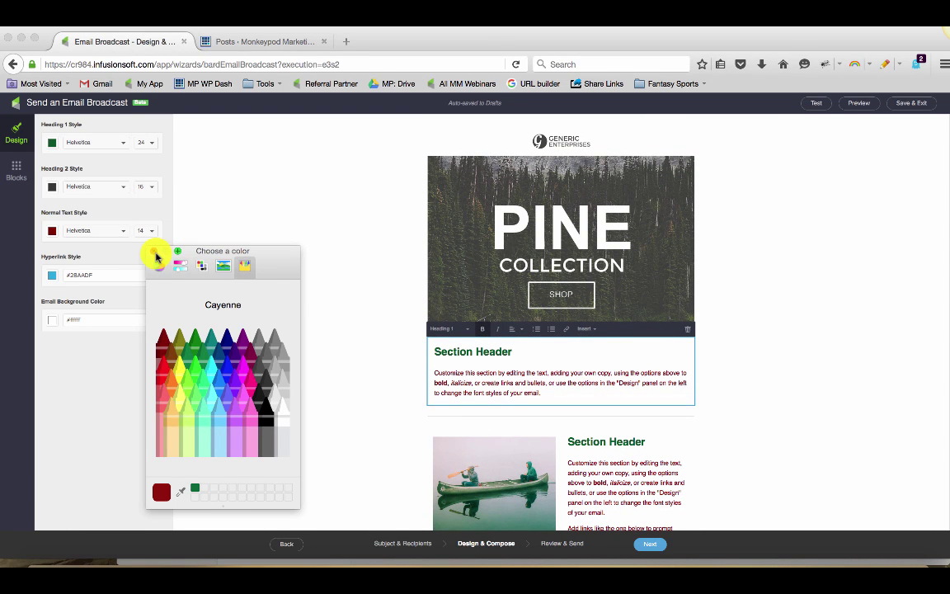
left_click(262, 396)
left_click(154, 250)
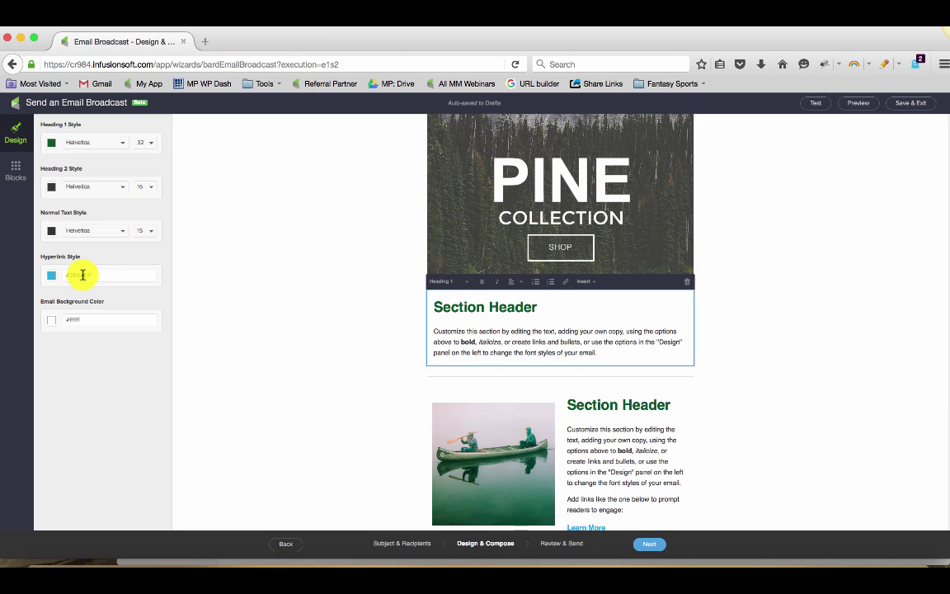
Step: Try a bright green email background from the color wheel, settle on a very pale yellow-green and close the color picker
left_click(83, 274)
left_click(74, 319)
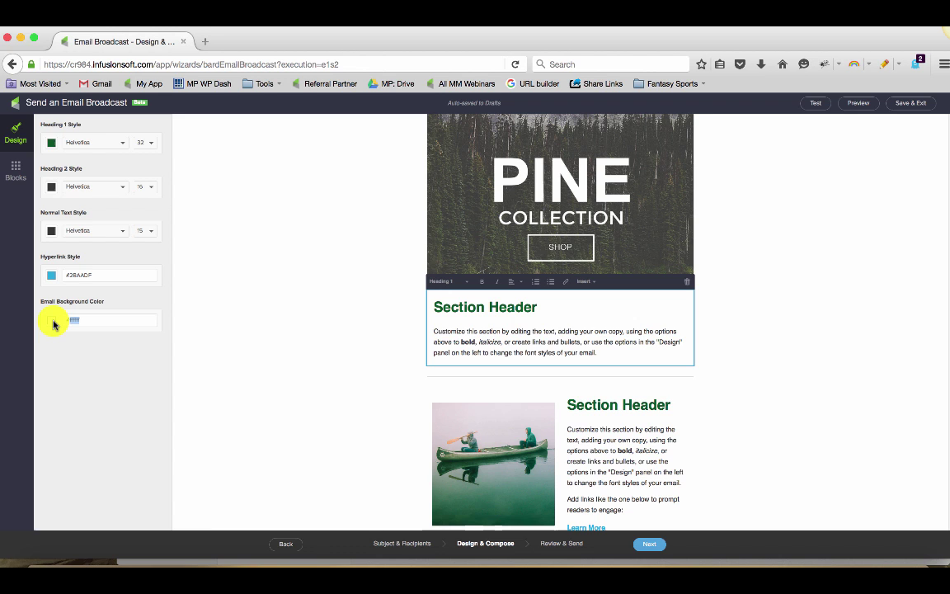
left_click(52, 321)
mouse_move(196, 370)
left_mouse_down()
mouse_move(191, 379)
mouse_move(178, 349)
mouse_move(200, 325)
left_mouse_up()
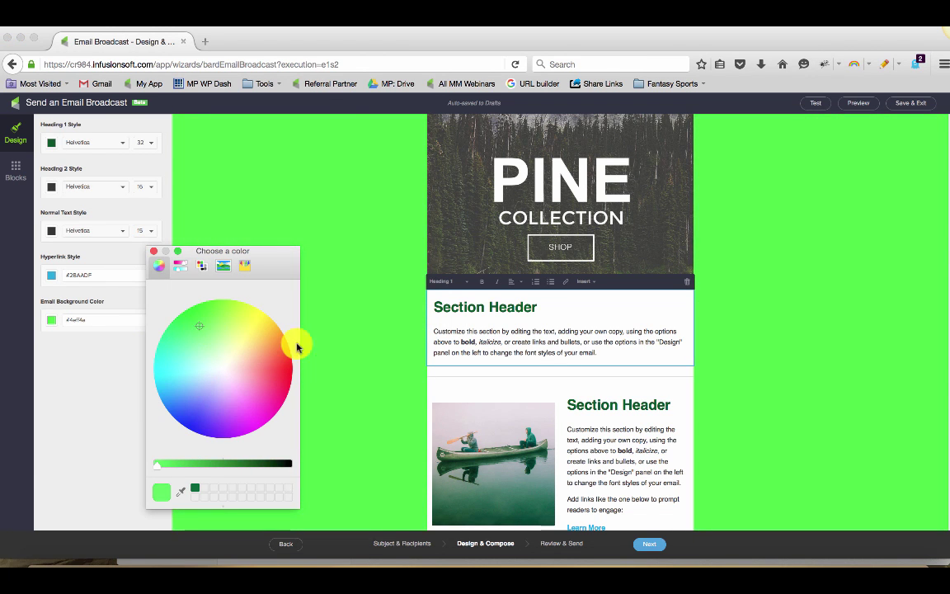
left_click(229, 366)
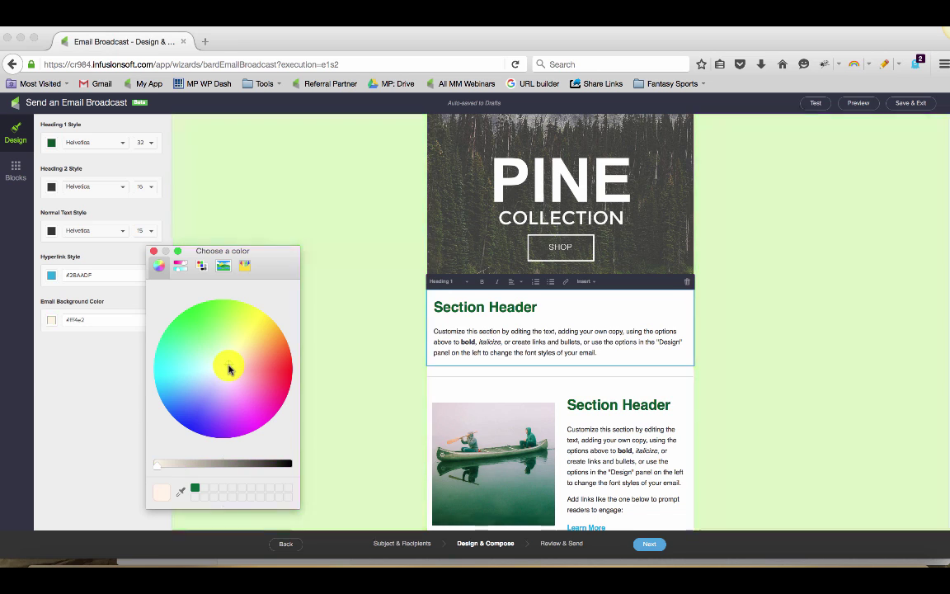
left_click(154, 257)
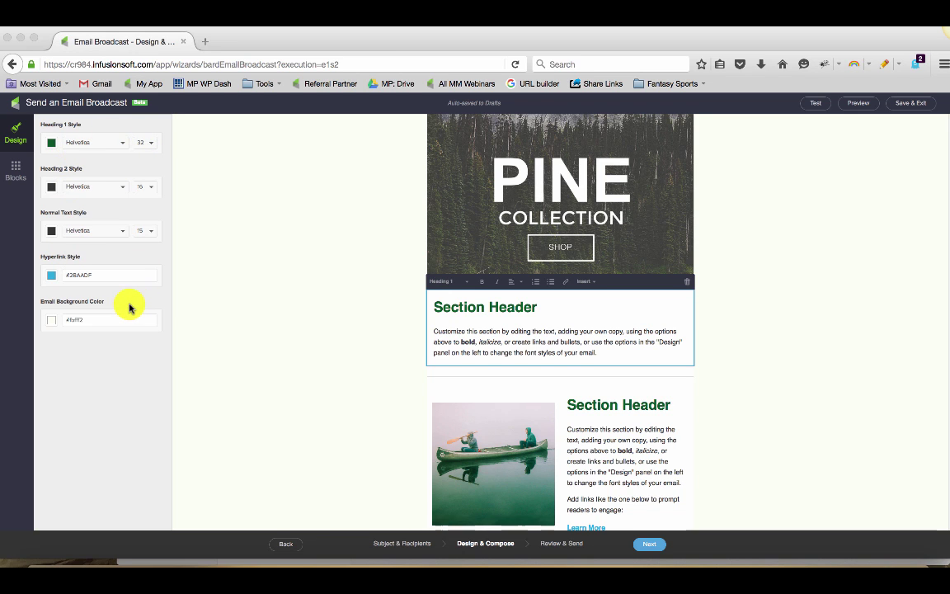
Step: Add a button block between the PINE banner image and the first Section Header text
scroll(318, 280, "up", 2)
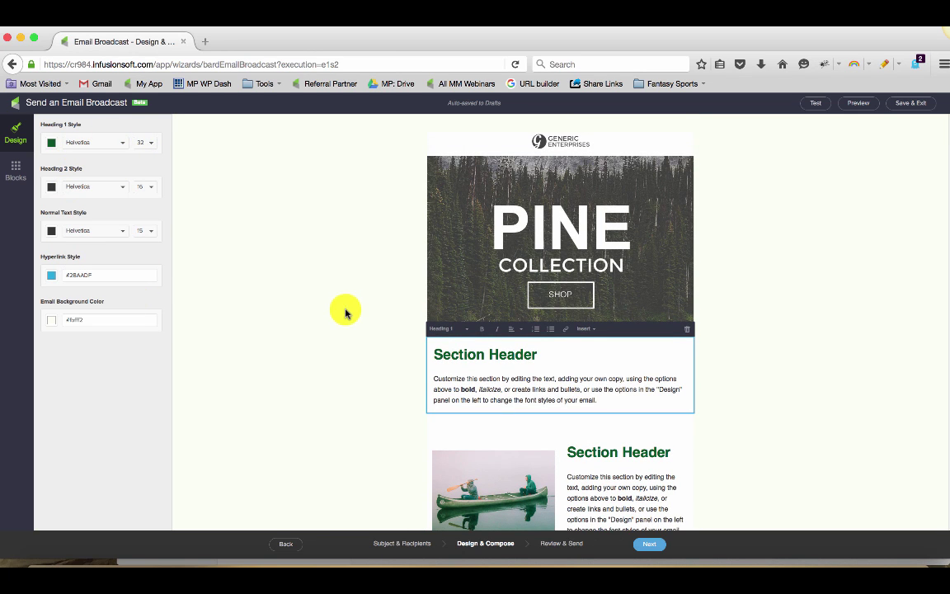
left_click(17, 170)
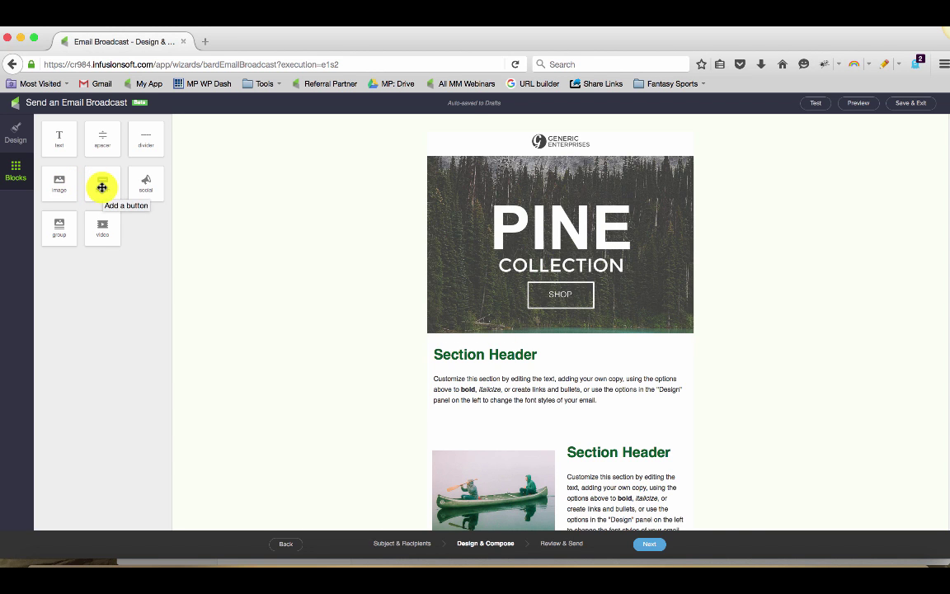
left_click_drag(102, 187, 502, 368)
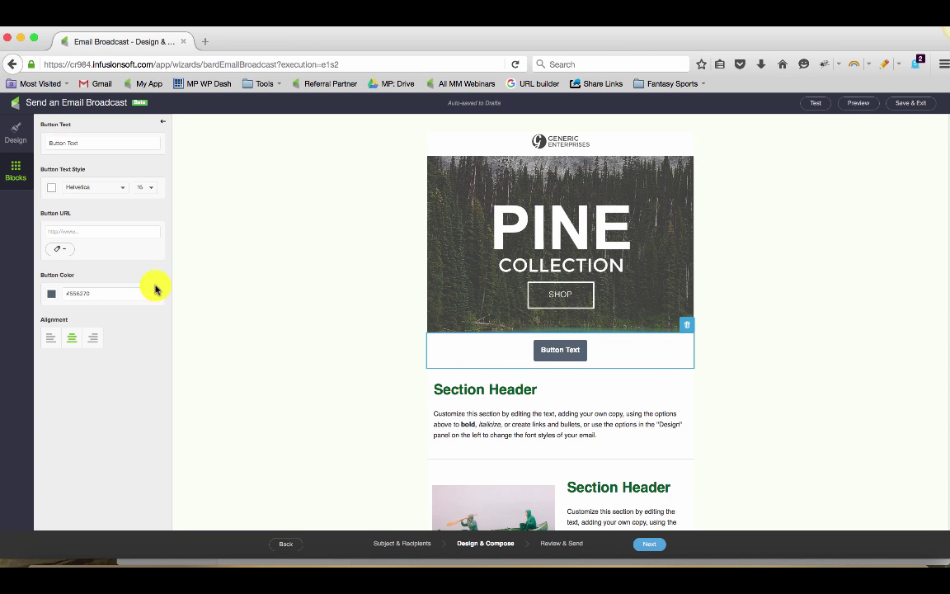
Step: Change the new button's text to "Something"
left_click_drag(100, 142, 62, 143)
key("BackSpace")
key("BackSpace")
key("BackSpace")
key("BackSpace")
key("BackSpace")
key("BackSpace")
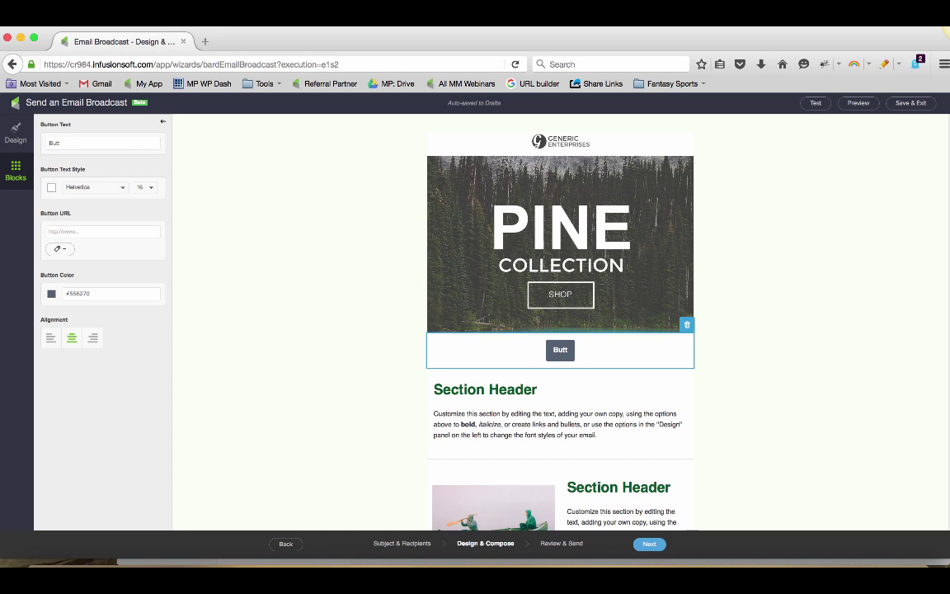
type("Something")
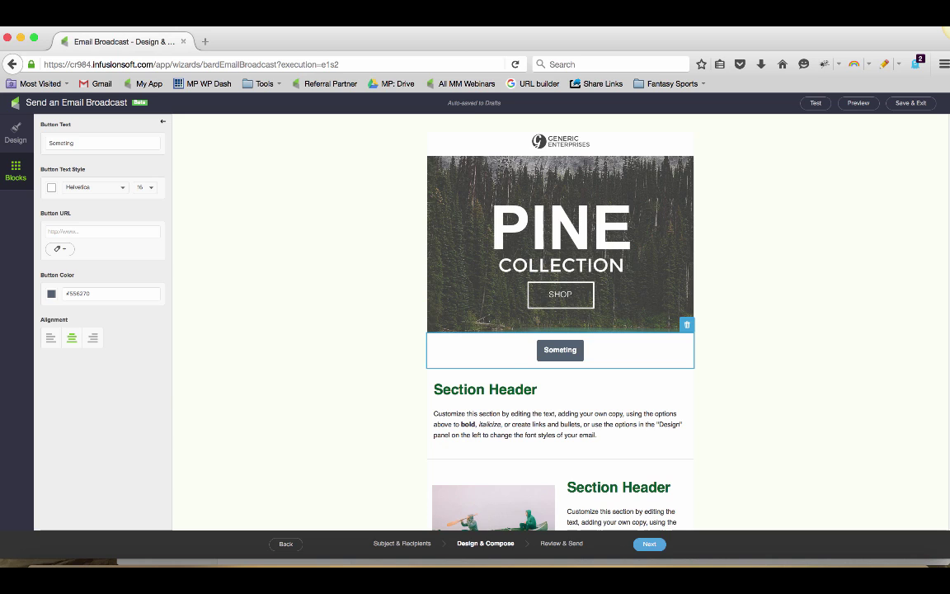
key("BackSpace")
key("BackSpace")
key("BackSpace")
type("ing")
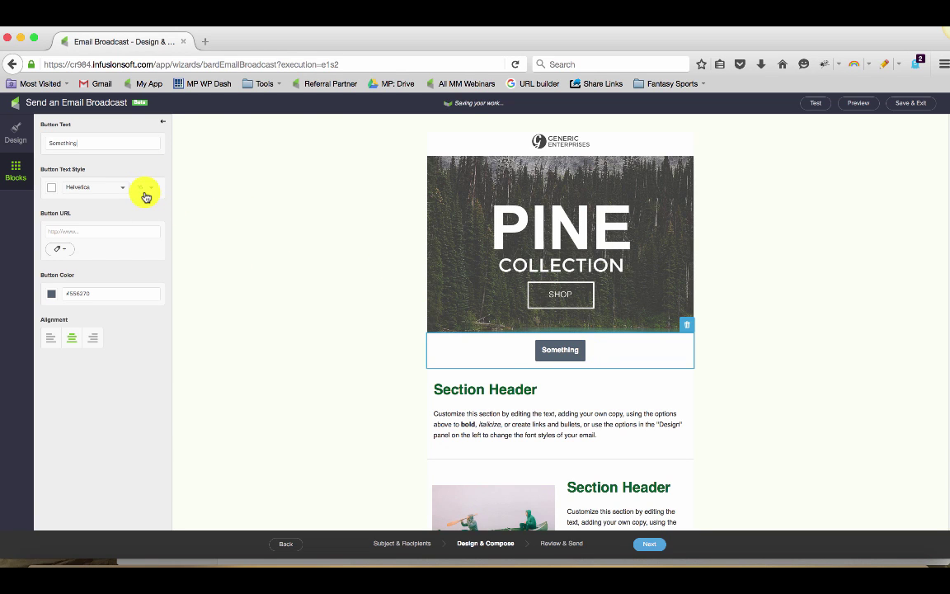
type("Call")
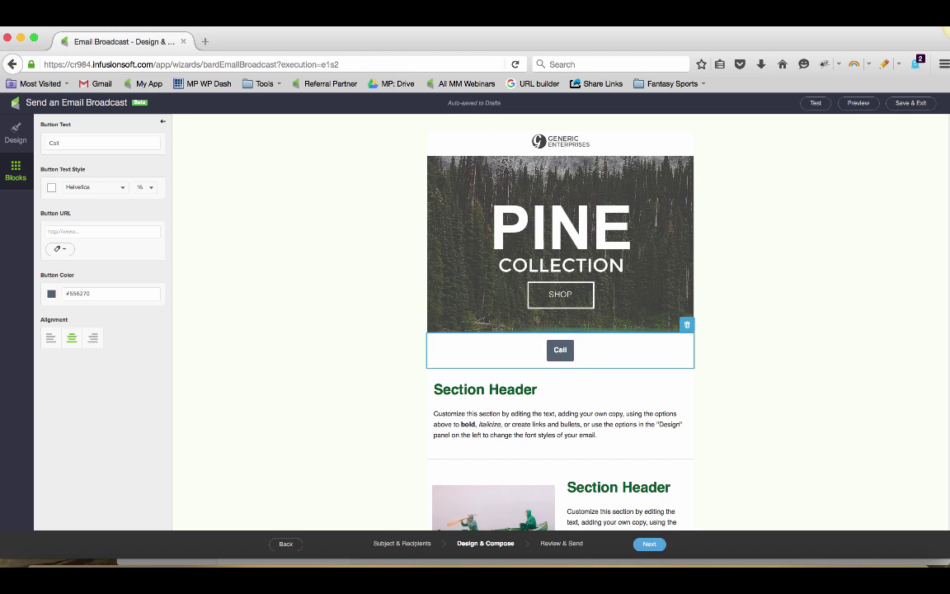
type(" to Action")
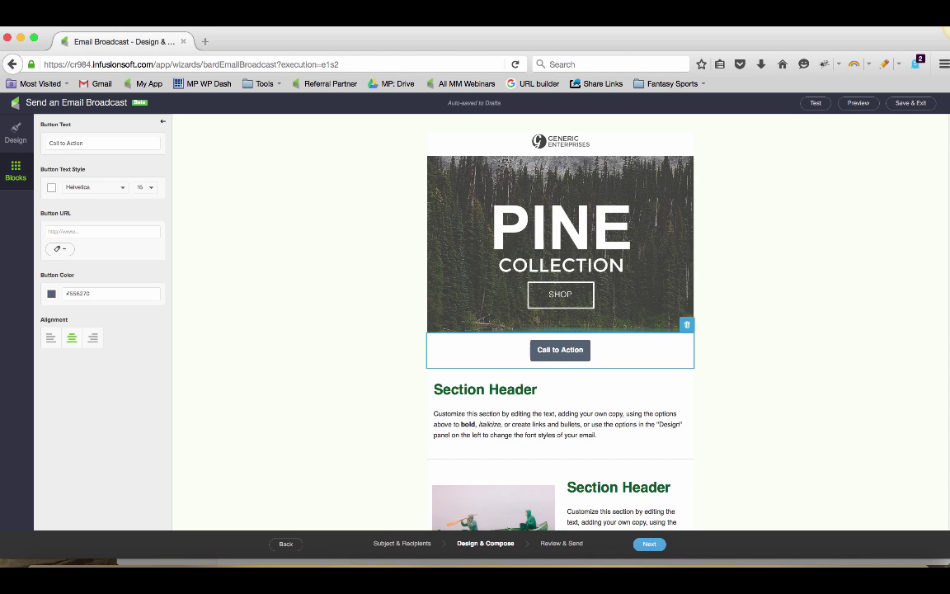
left_click(81, 234)
type("www.slid")
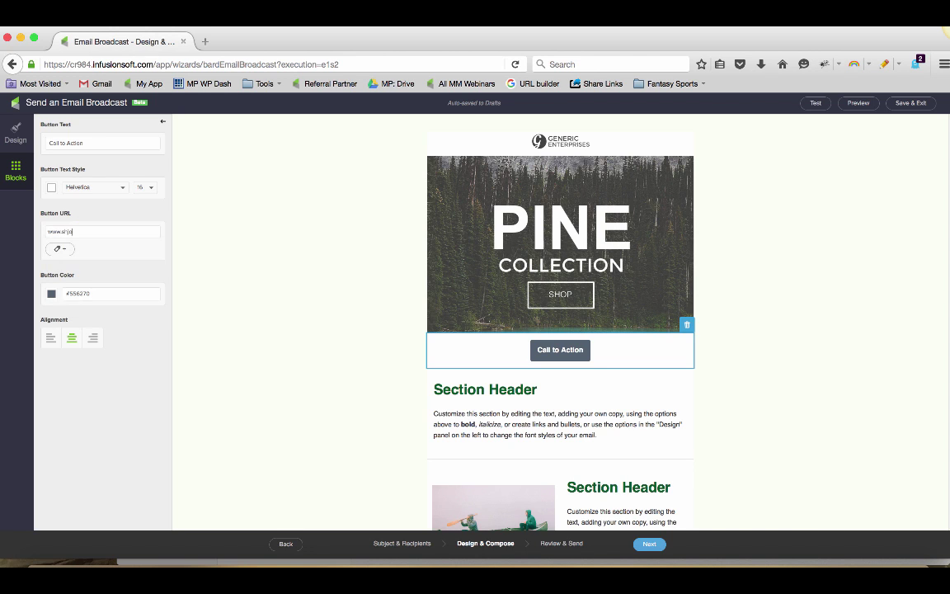
key("BackSpace")
key("BackSpace")
key("BackSpace")
key("BackSpace")
key("BackSpace")
type("hopp")
Step: Look at the tags that can be applied when the Call to Action button's link is clicked
left_click(60, 248)
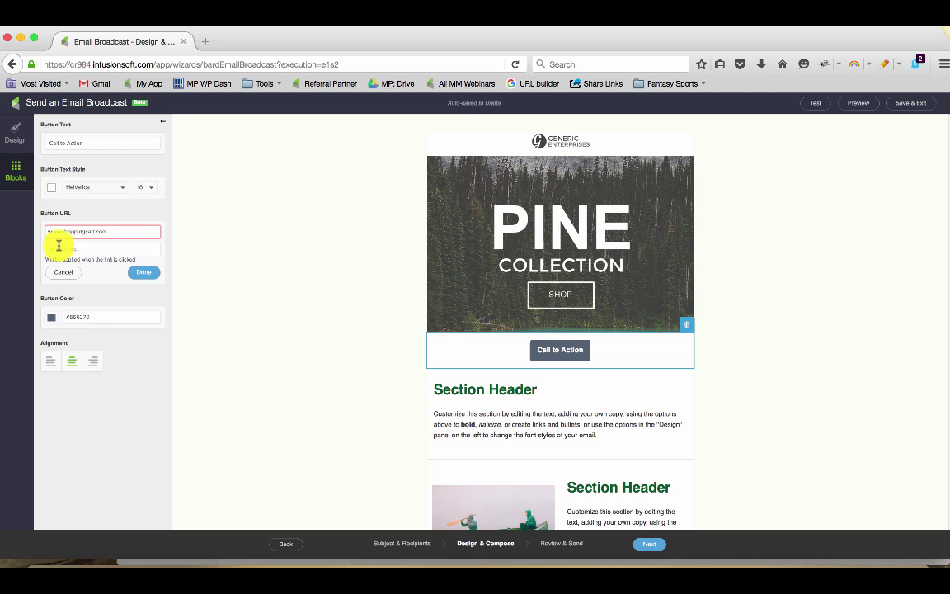
left_click(63, 248)
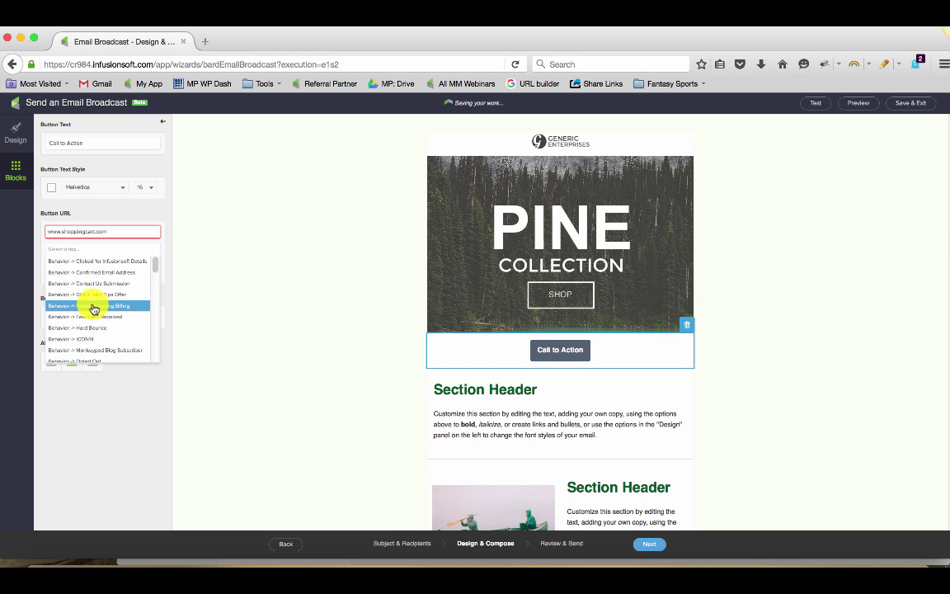
left_click(198, 227)
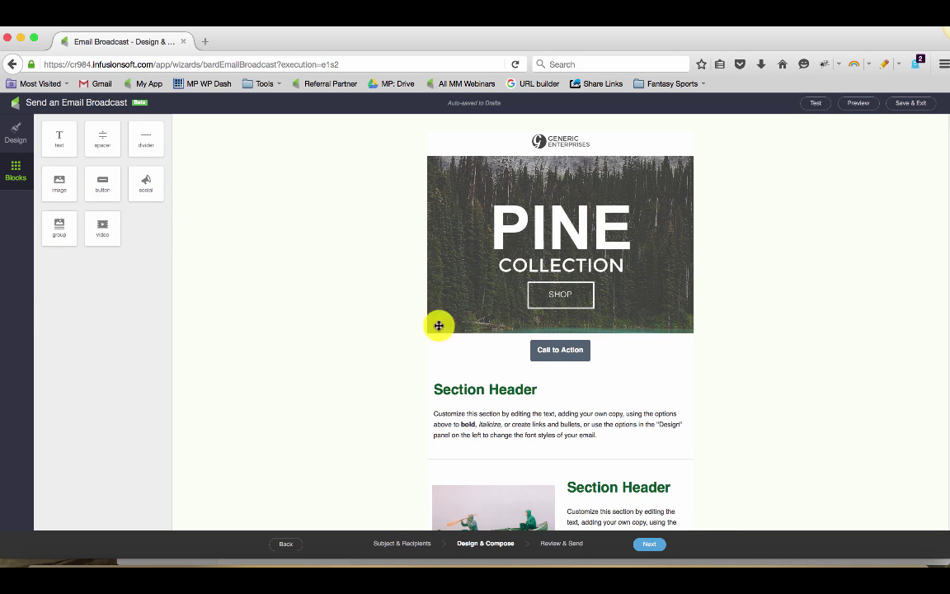
left_click(546, 359)
left_click(59, 250)
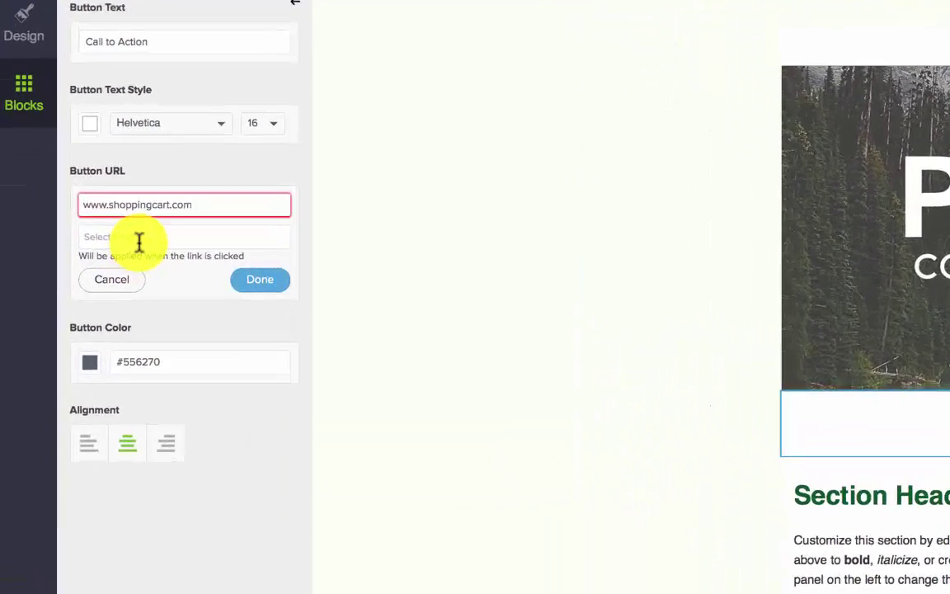
left_click(84, 250)
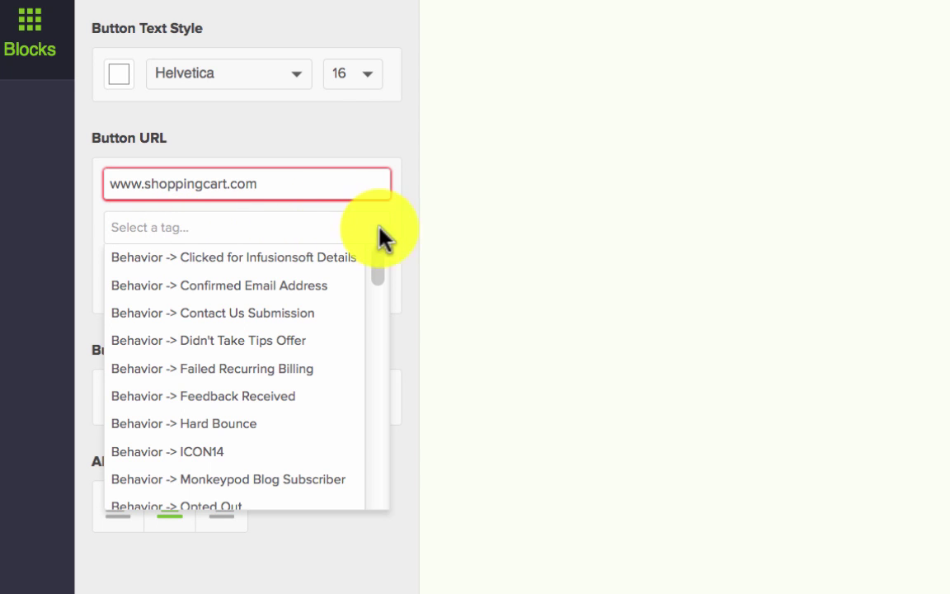
left_click(400, 237)
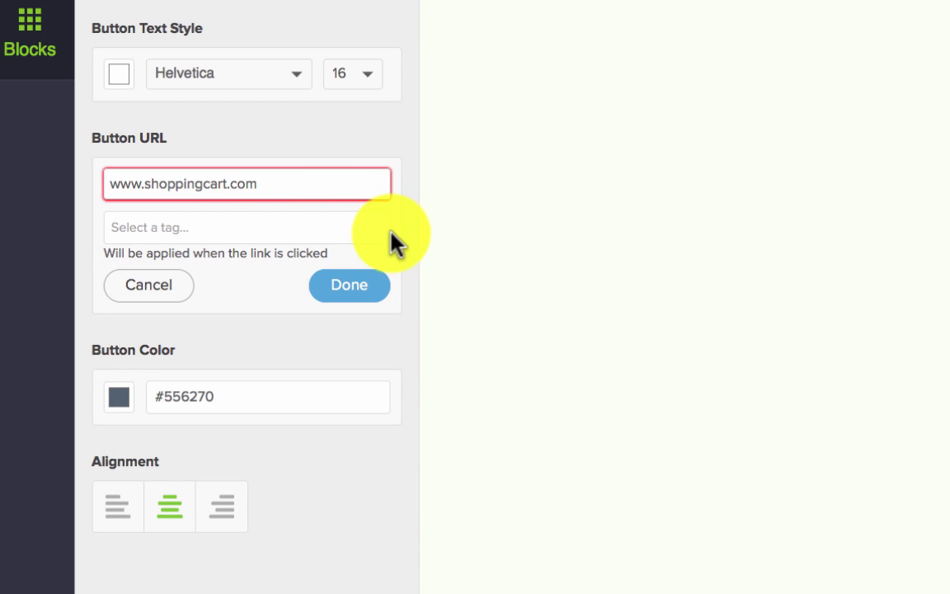
Step: Browse further through the list of click tags for the button's link and cancel without choosing one
left_click(368, 231)
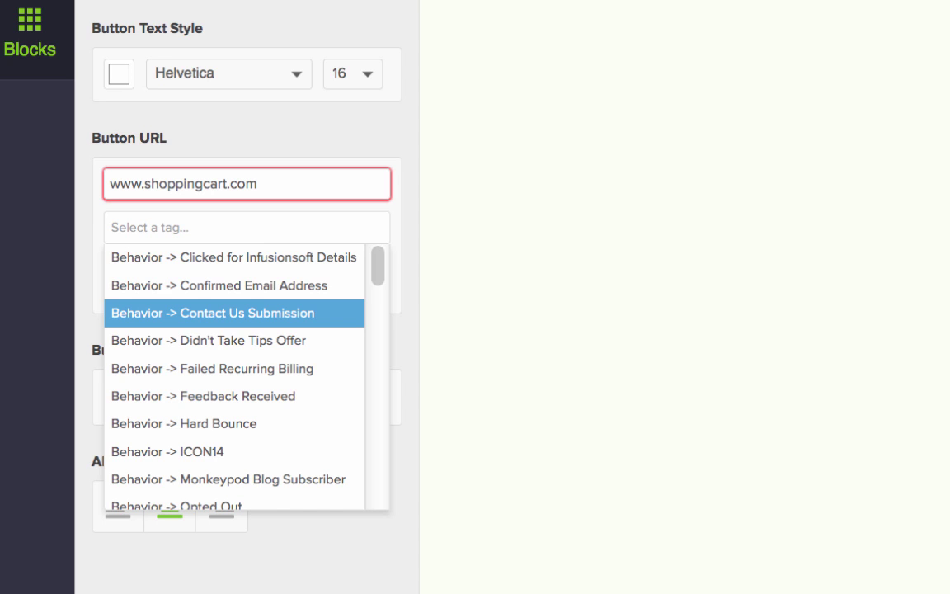
scroll(255, 417, "down", 5)
scroll(255, 417, "up", 2)
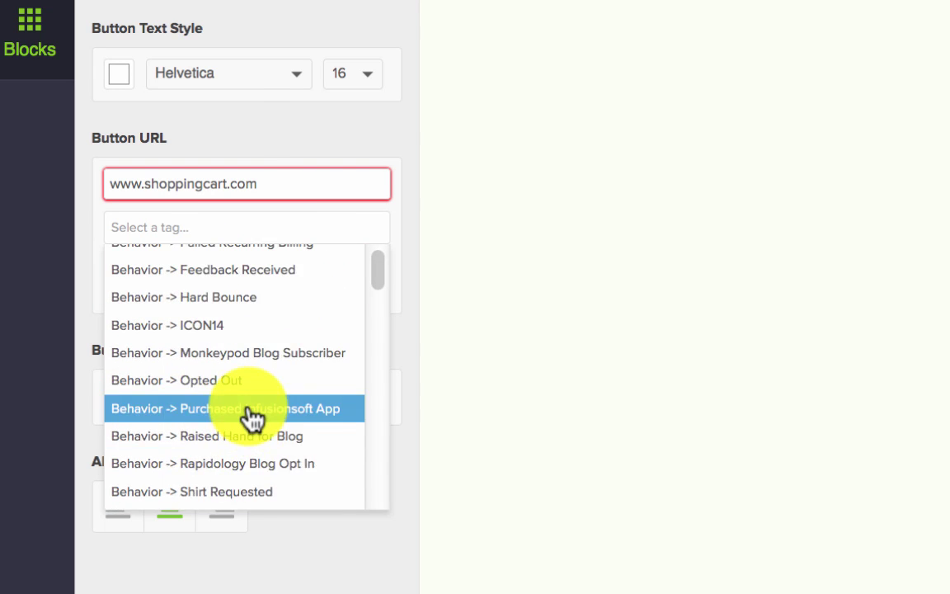
scroll(255, 417, "up", 4)
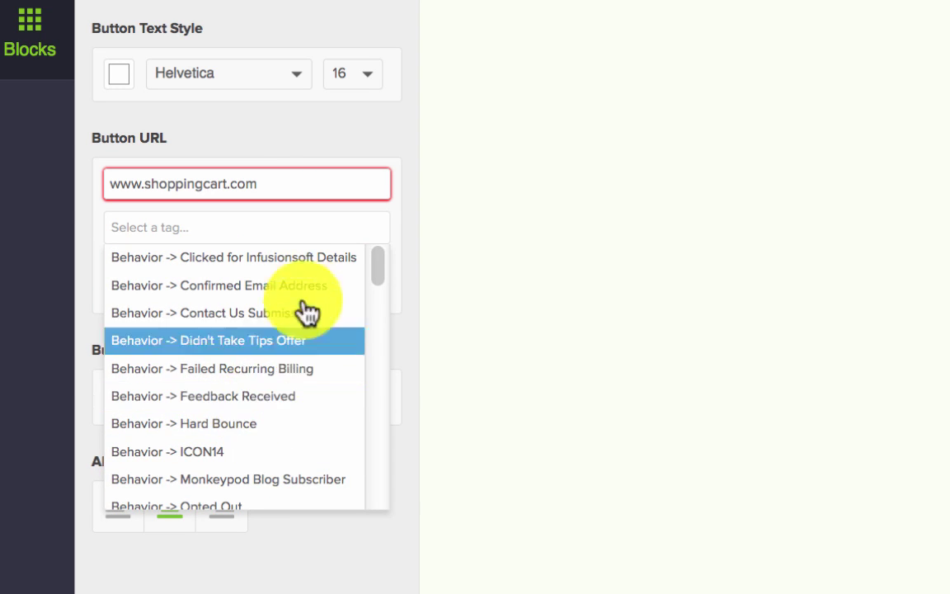
left_click(404, 248)
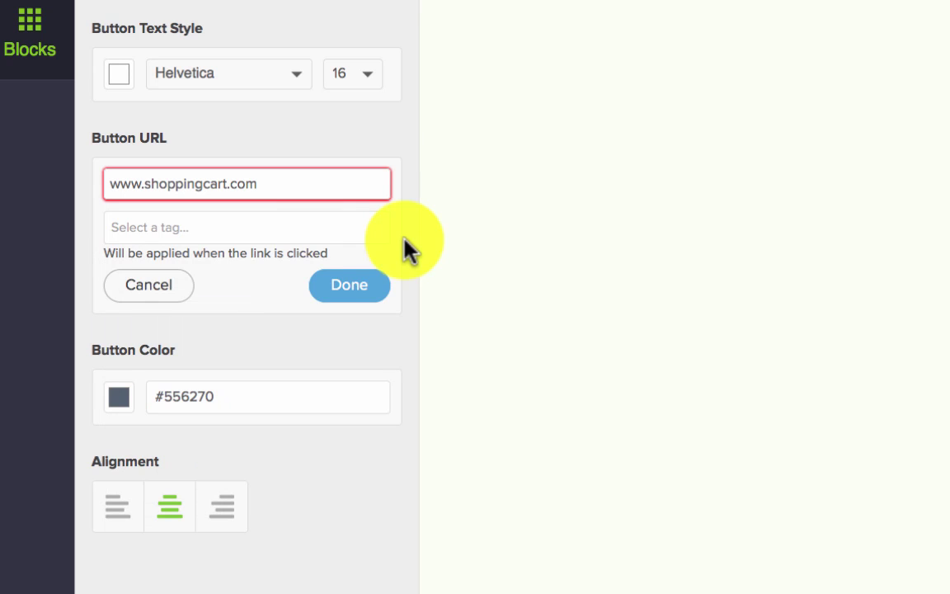
left_click(170, 234)
scroll(225, 435, "down", 5)
scroll(224, 435, "down", 8)
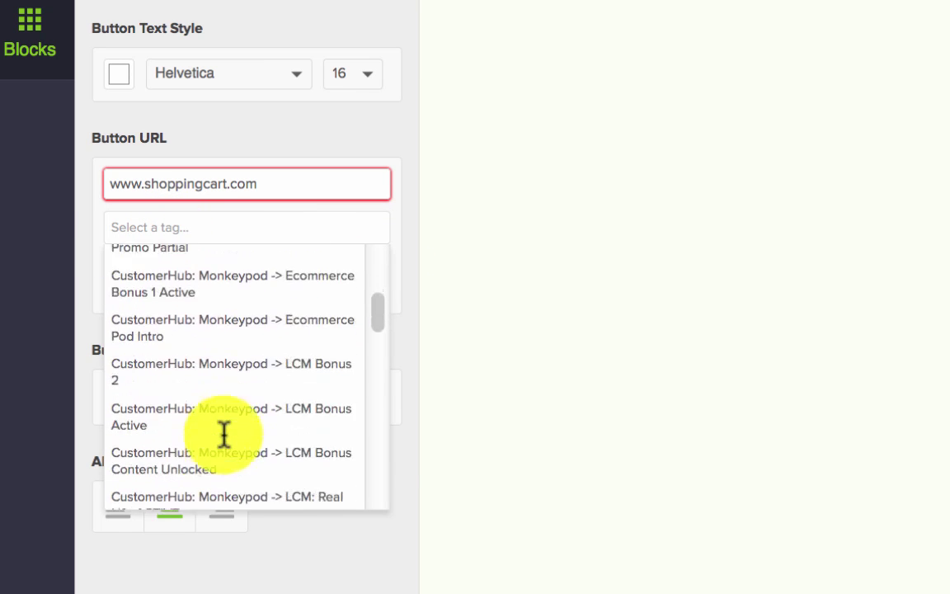
left_click(375, 233)
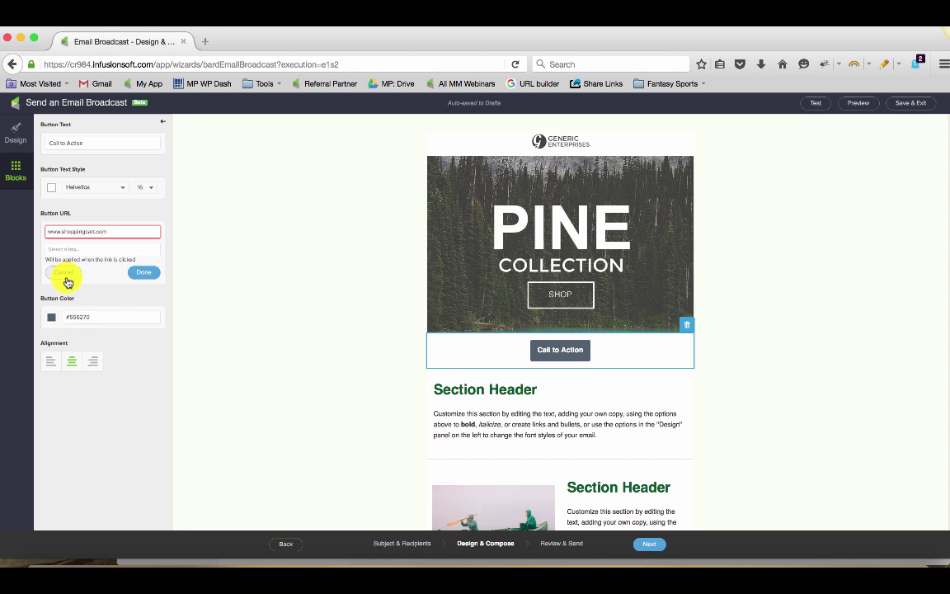
left_click(65, 273)
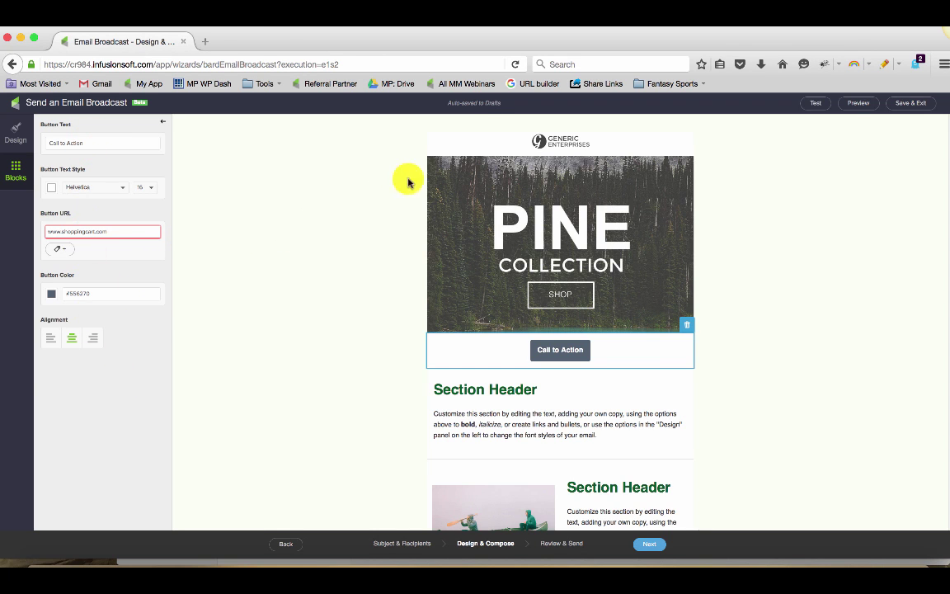
Step: Point out the auto-save status, leave the button's settings, and reopen them to check that they were kept
left_click_drag(439, 105, 504, 107)
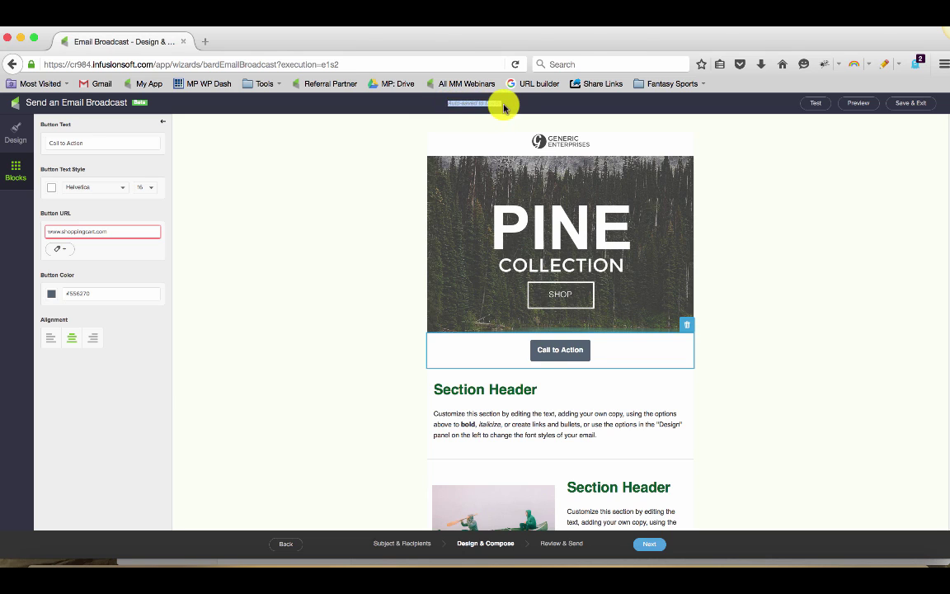
left_click(487, 110)
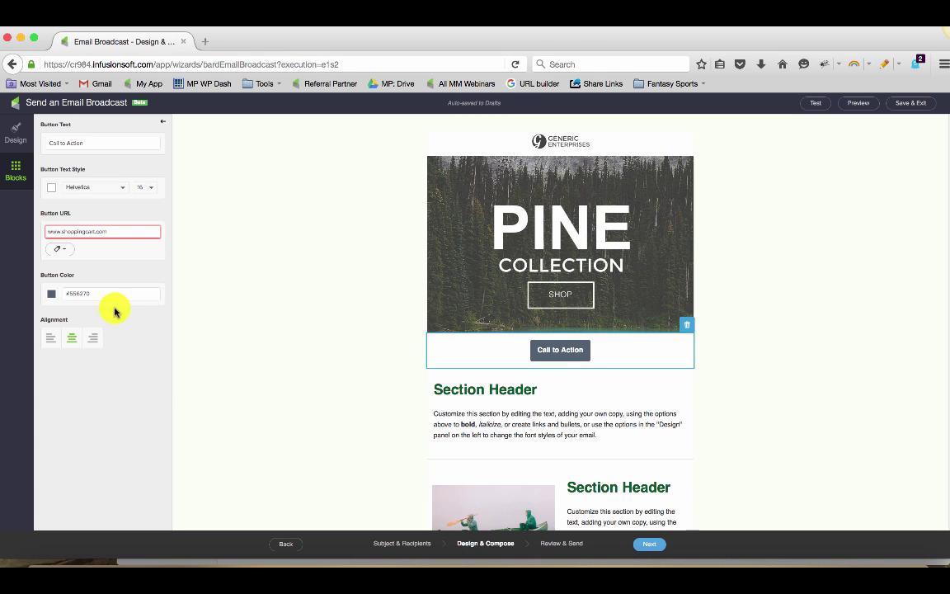
left_click(163, 122)
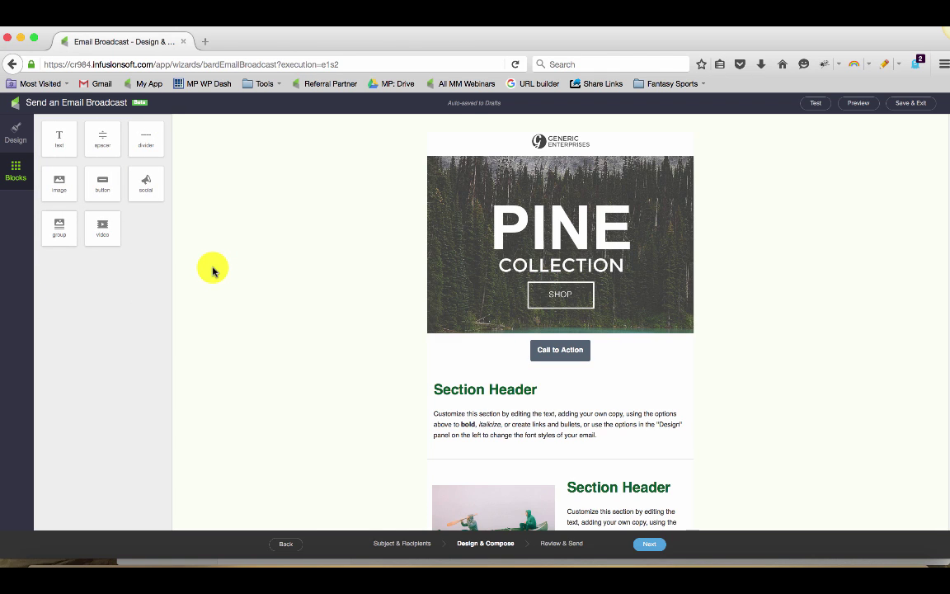
left_click(536, 350)
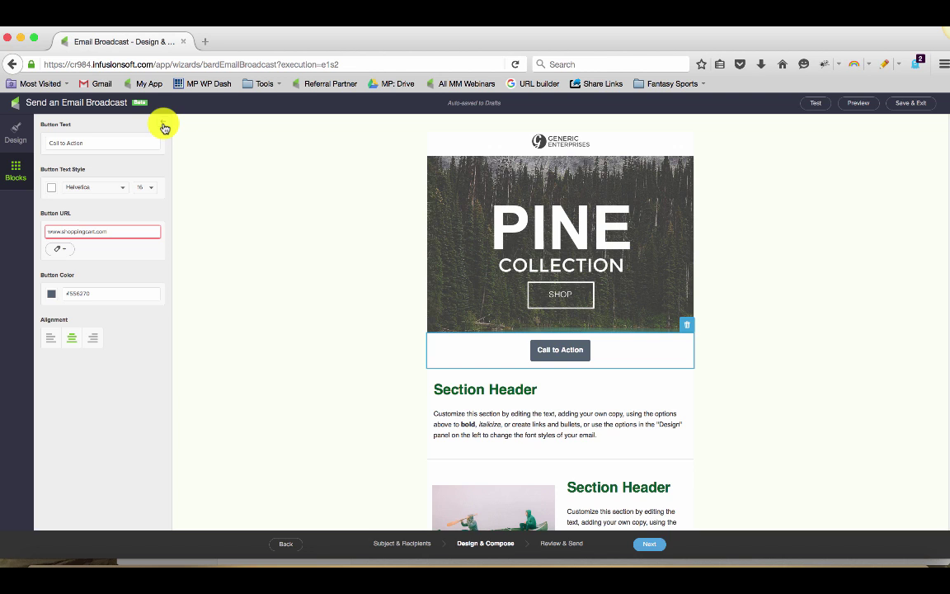
left_click(164, 128)
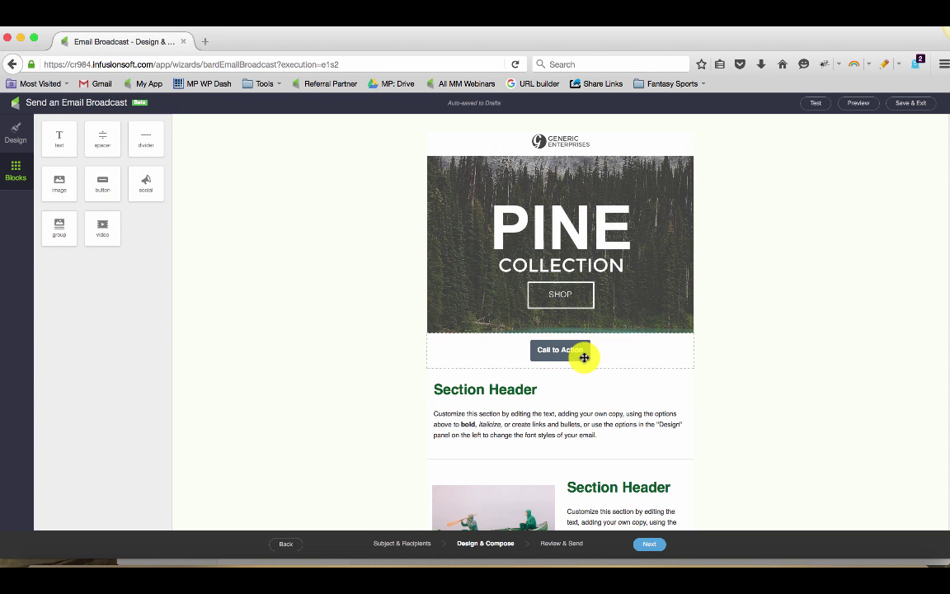
Step: Move the last Section Header text block up beside the first one, trying it on the left and underneath before placing it on the right
scroll(314, 379, "down", 7)
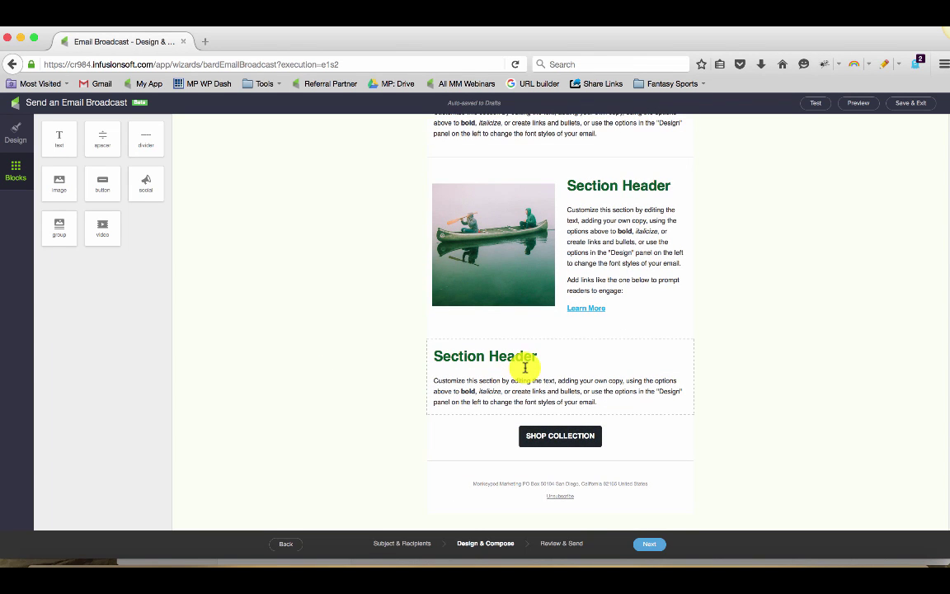
left_click_drag(523, 344, 515, 225)
scroll(518, 224, "up", 2)
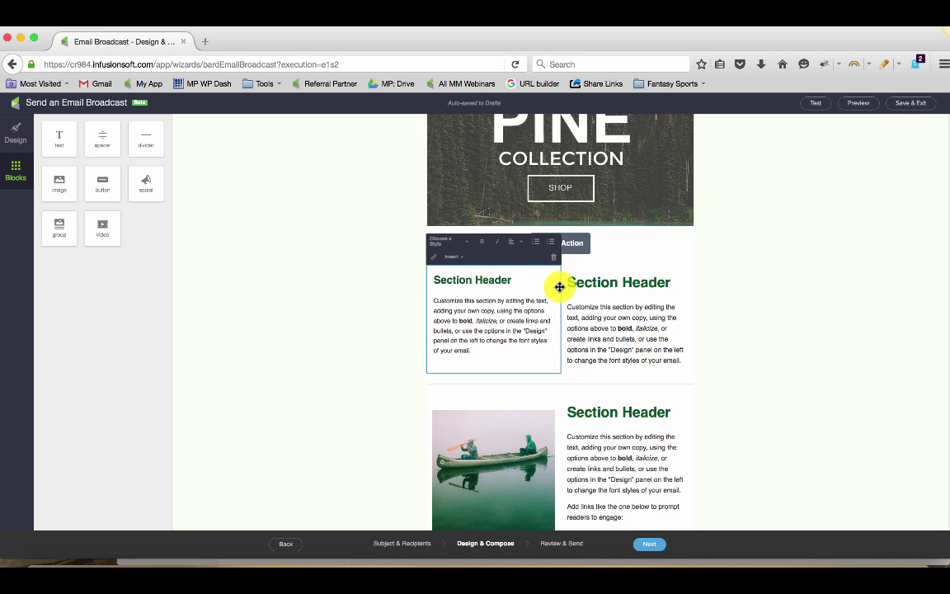
left_click_drag(560, 287, 583, 378)
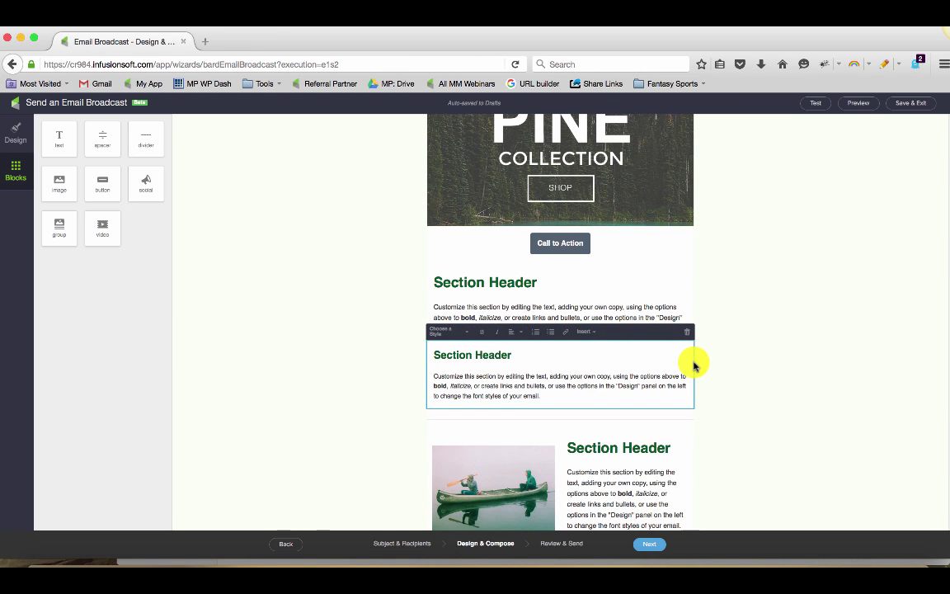
left_click_drag(692, 362, 690, 314)
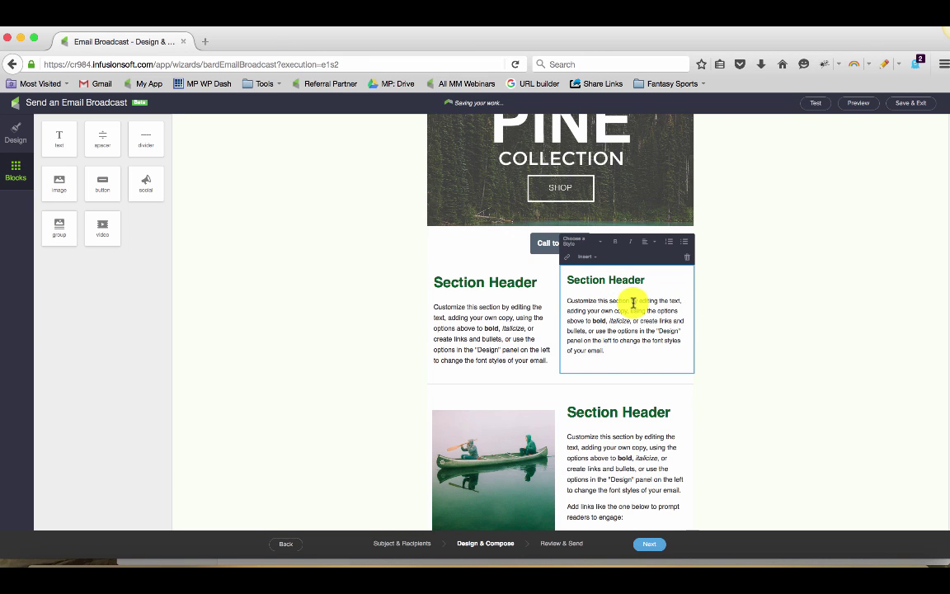
Step: Move one of the side-by-side Section Header text blocks to the left of the canoe image, forming a three-column row
left_click(676, 410)
scroll(653, 426, "down", 2)
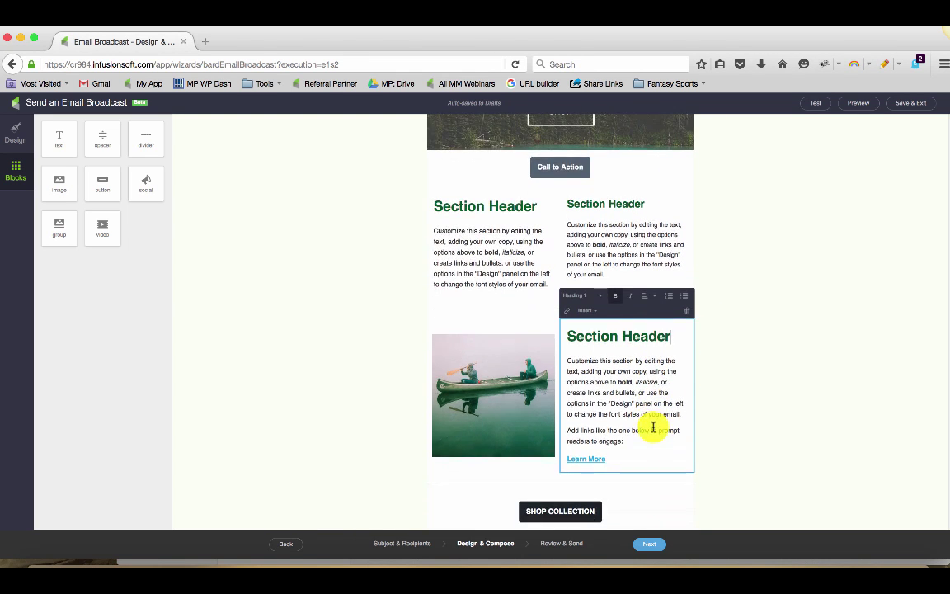
left_click_drag(556, 204, 435, 373)
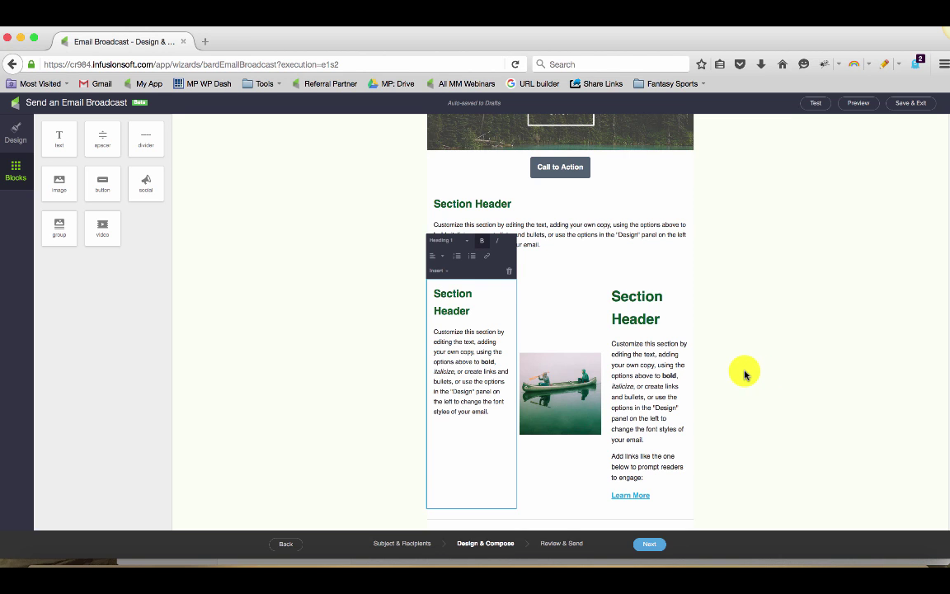
scroll(745, 375, "up", 2)
left_click(660, 305)
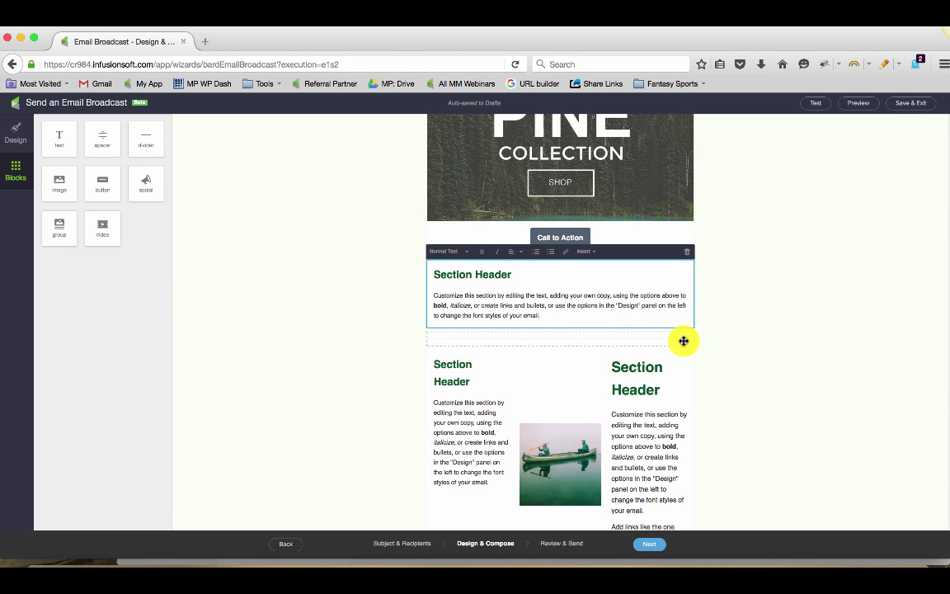
Step: Review the rearranged email, then preview it and examine the three-column row in the desktop version
scroll(683, 341, "down", 3)
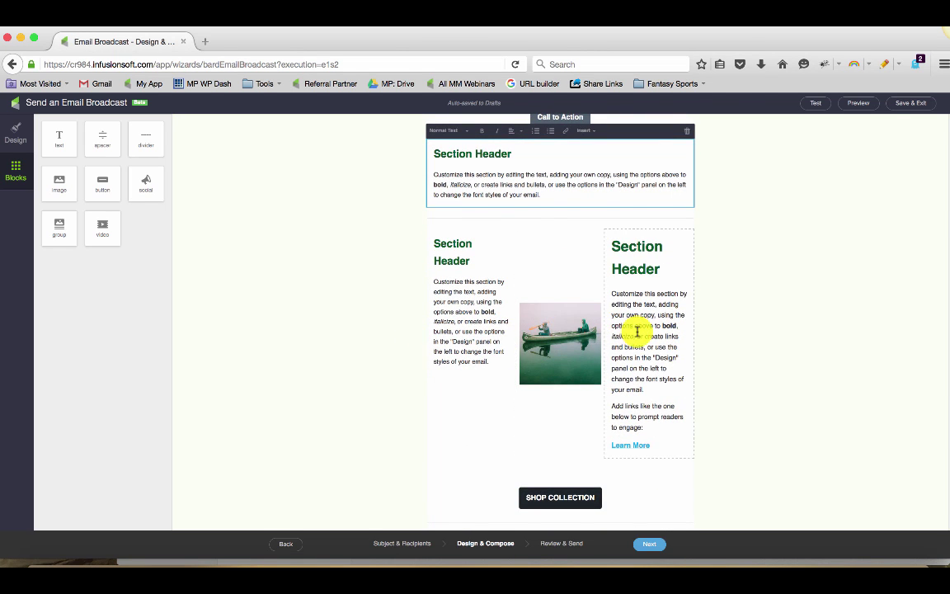
scroll(636, 330, "down", 2)
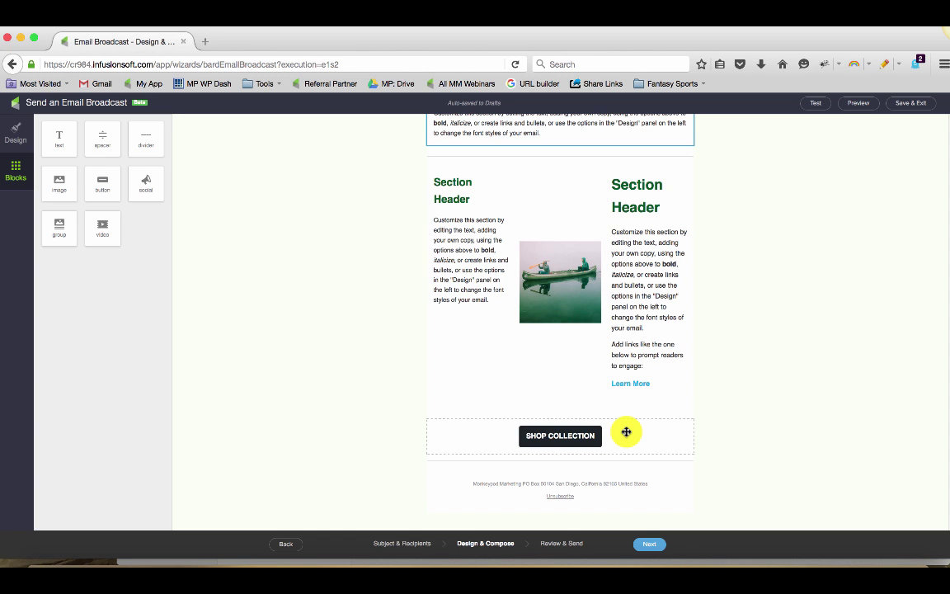
scroll(638, 349, "up", 4)
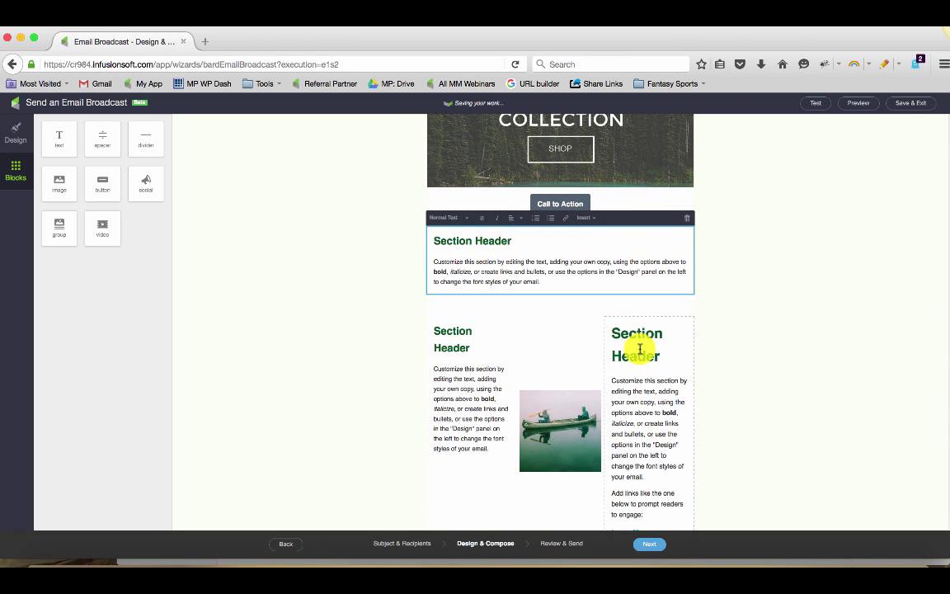
scroll(639, 349, "up", 1)
left_click(858, 103)
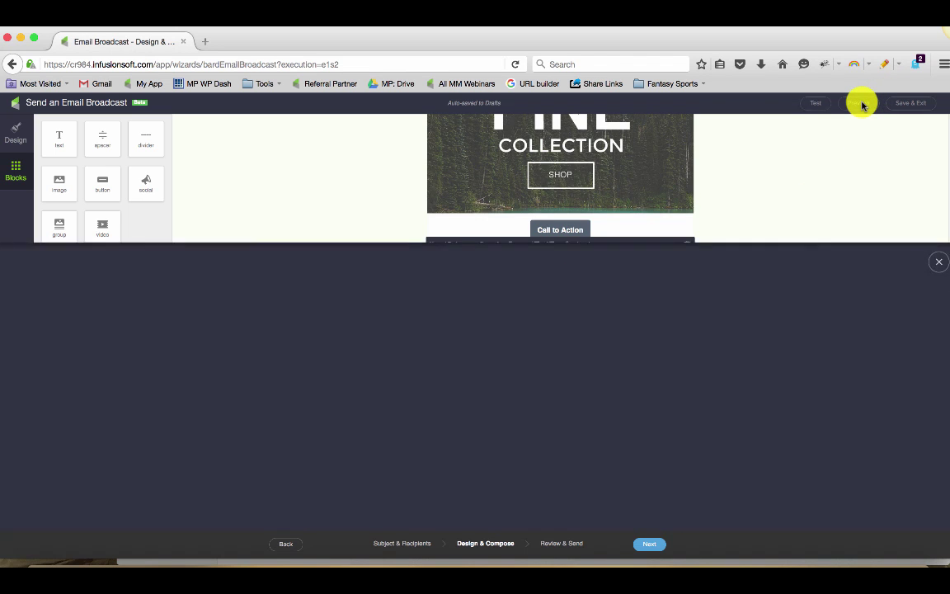
scroll(456, 316, "down", 6)
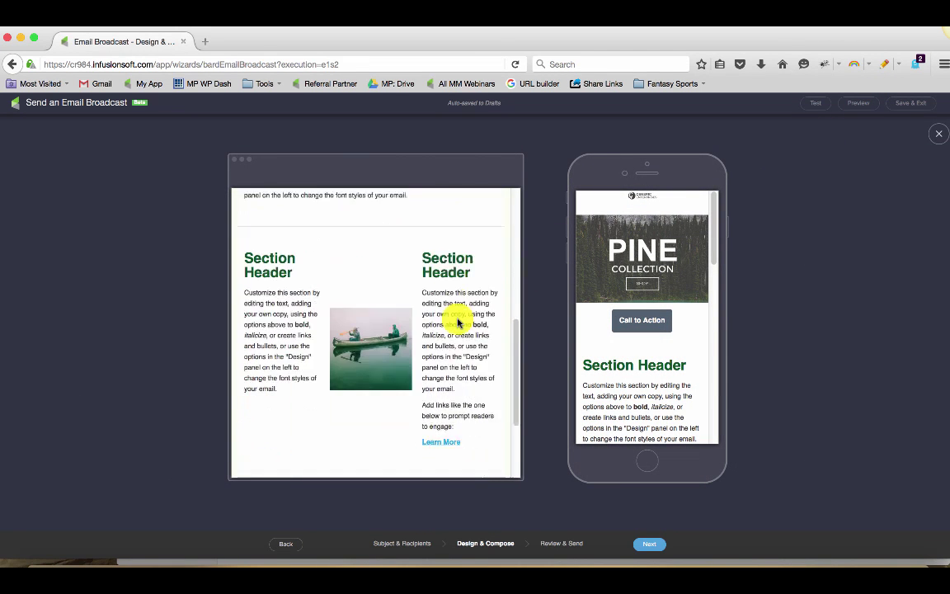
scroll(456, 318, "down", 1)
scroll(636, 316, "down", 1)
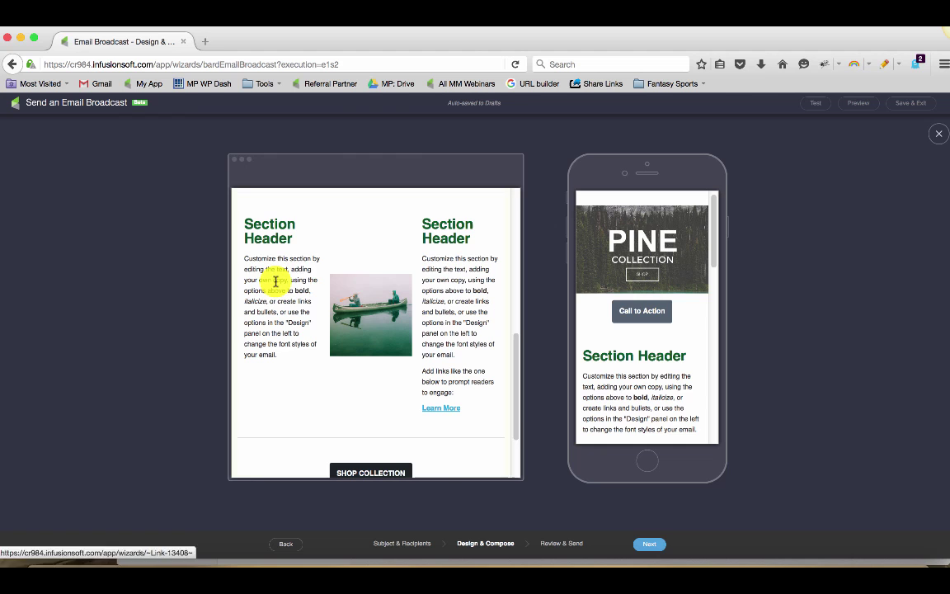
Step: Examine how the columns stack in the mobile preview down to the footer, then close the preview
scroll(649, 324, "down", 3)
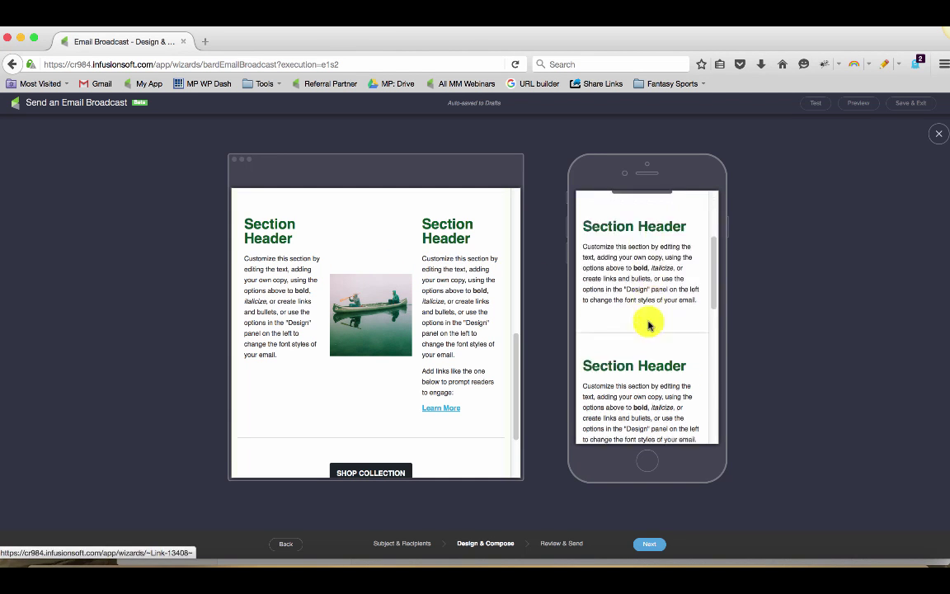
scroll(649, 324, "down", 5)
scroll(648, 323, "up", 1)
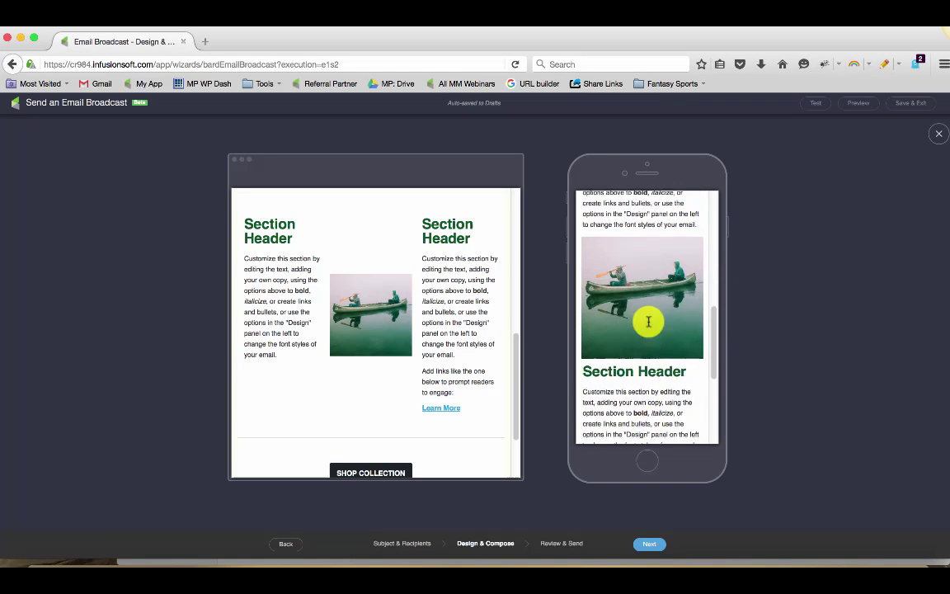
scroll(649, 322, "up", 3)
scroll(649, 324, "down", 3)
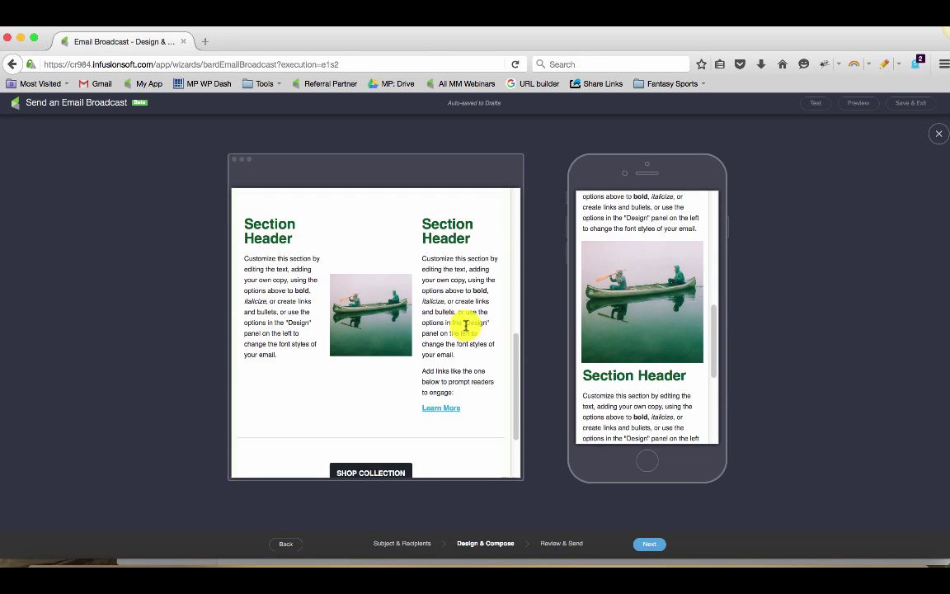
scroll(638, 313, "down", 5)
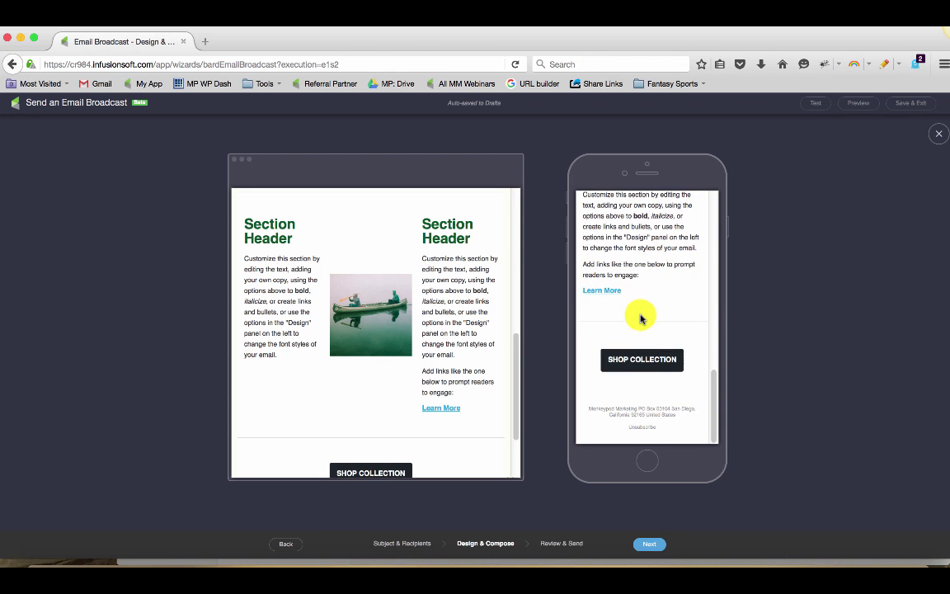
left_click(937, 136)
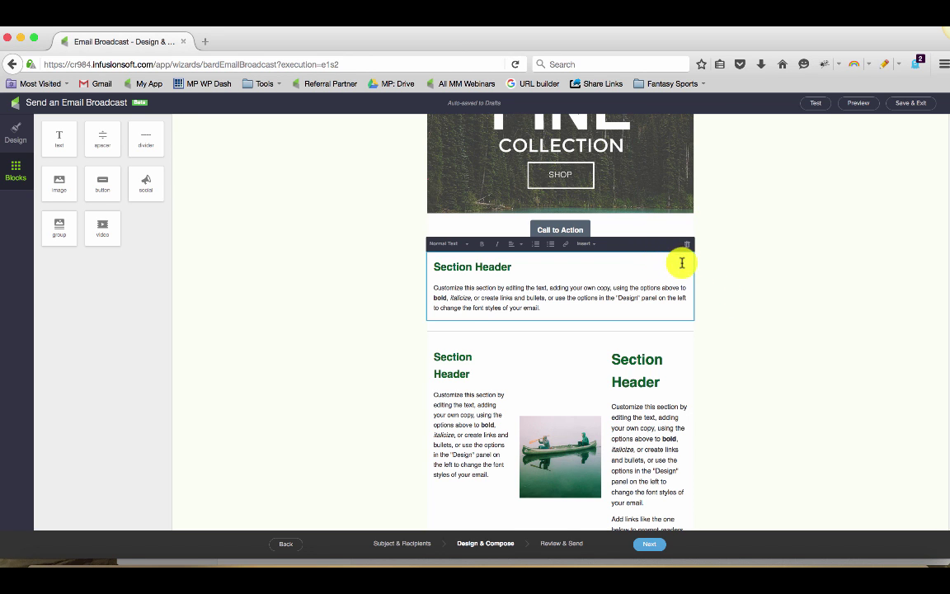
Step: Move the full-width Section Header text below the divider, and add a social media block between the logo and the Pine Collection banner
left_click_drag(687, 268, 661, 284)
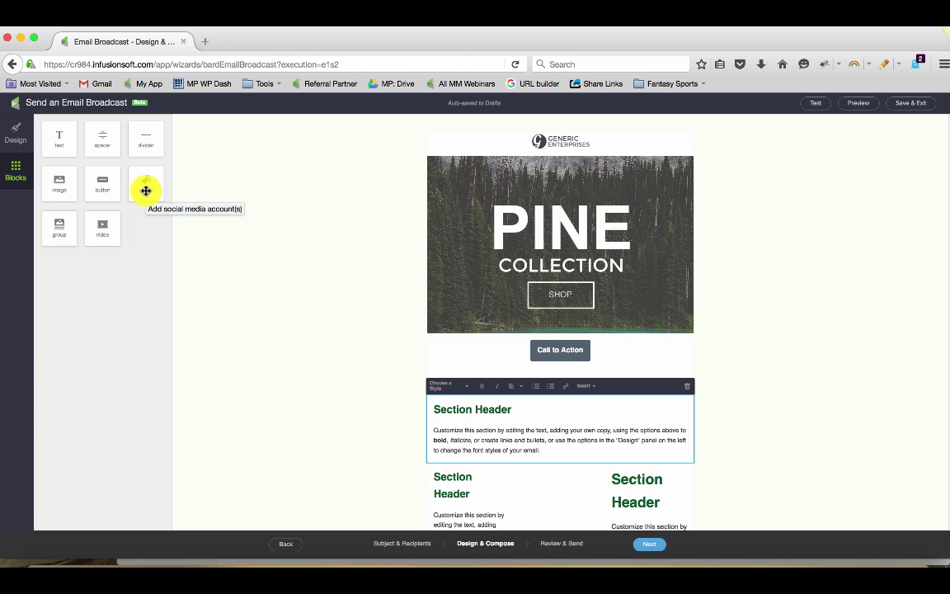
left_click_drag(148, 191, 545, 154)
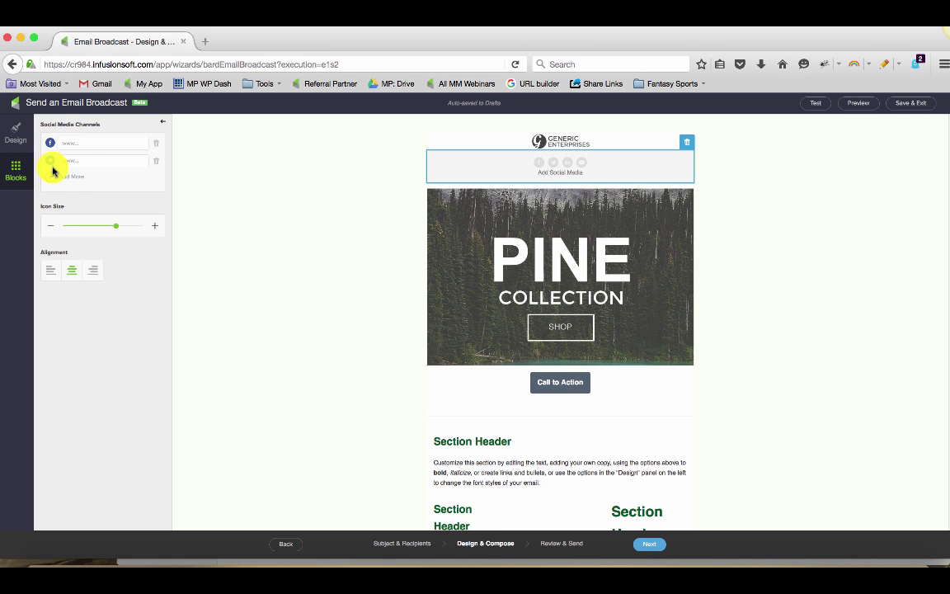
Step: Add LinkedIn, YouTube, Pinterest, Instagram and Google+ channels to the social media block
left_click(66, 177)
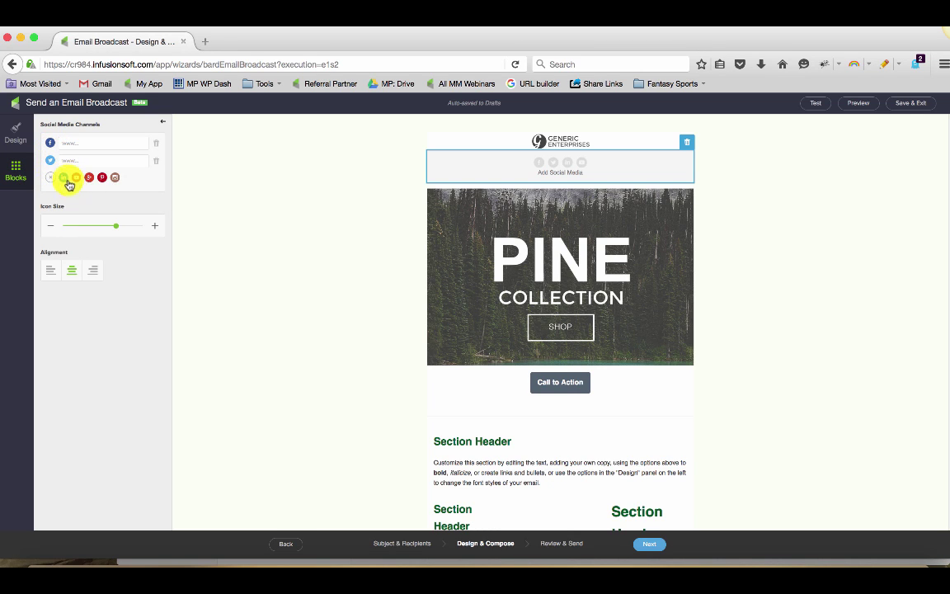
left_click(63, 177)
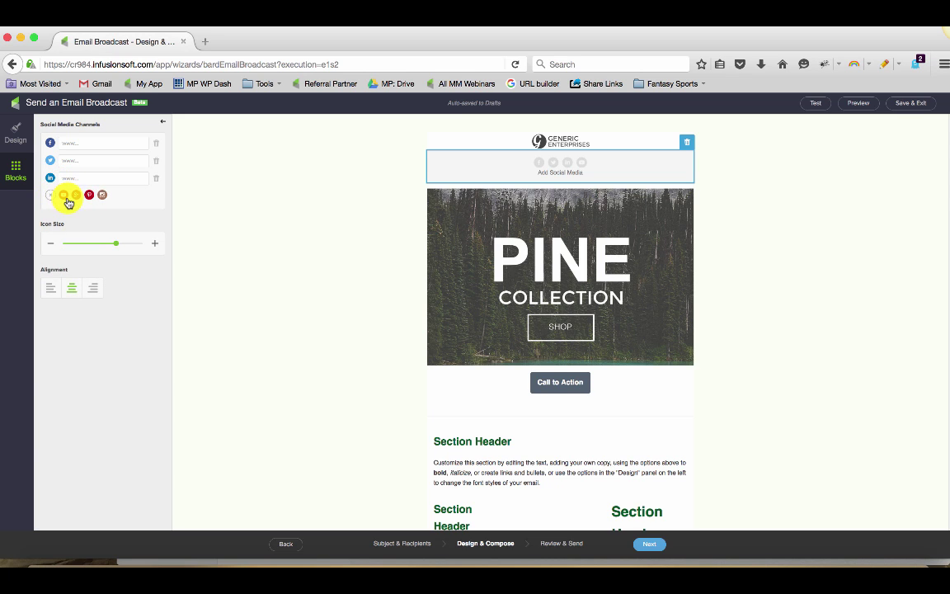
left_click(64, 195)
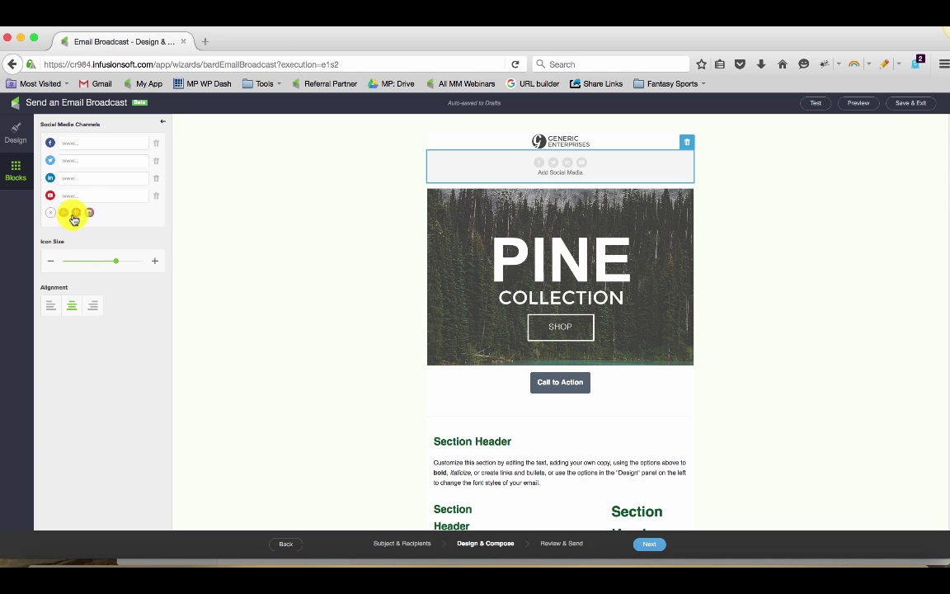
left_click(76, 213)
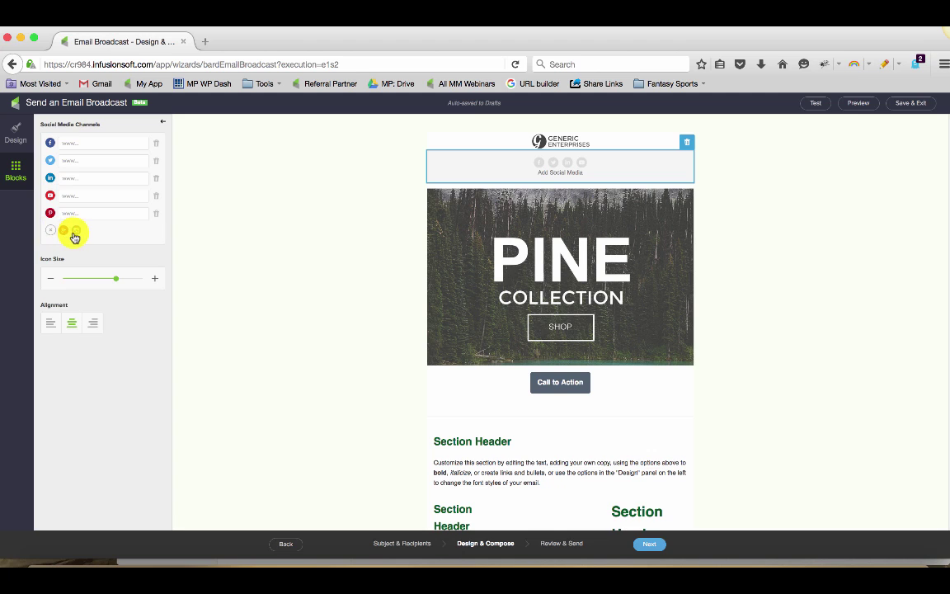
left_click(75, 231)
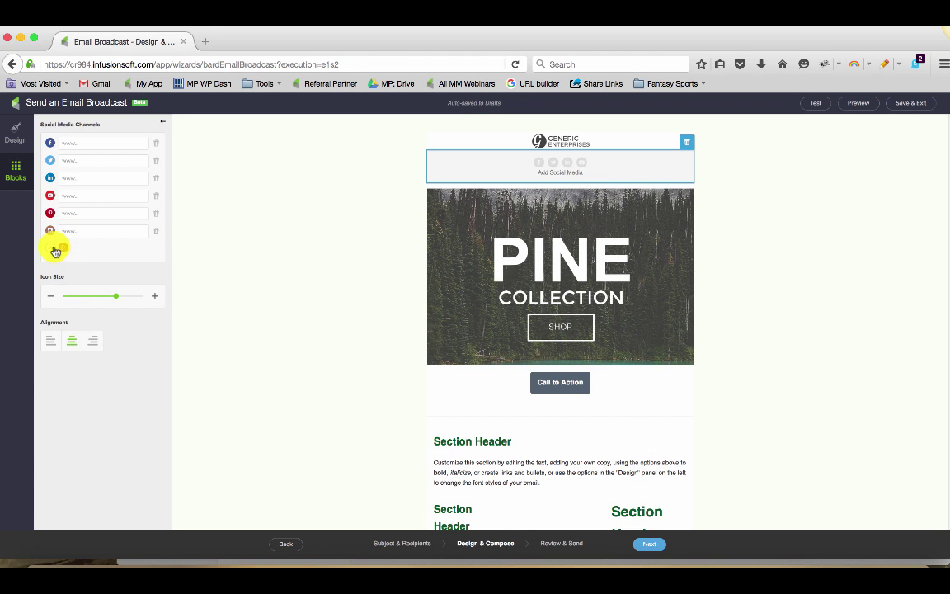
left_click(61, 248)
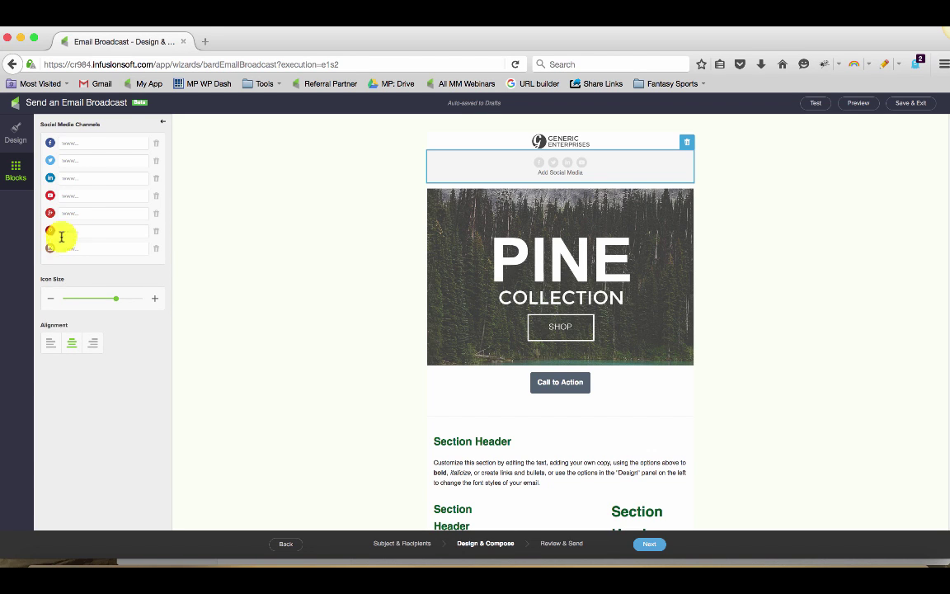
Step: Set the Facebook channel's link to the facebook.com/monkeypodmarketing page and copy that address for reuse
left_click(82, 145)
type("www.")
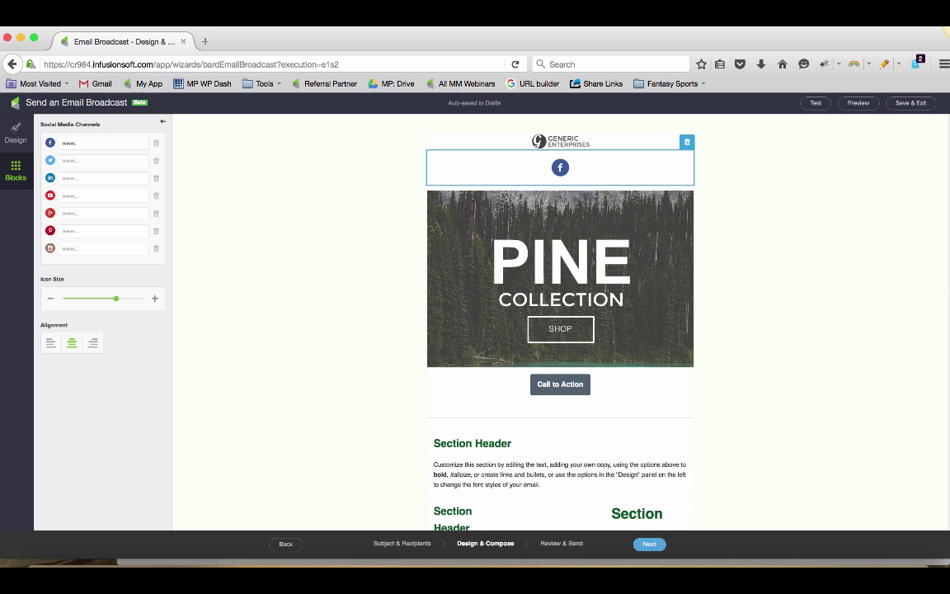
type("acebook.com/monkeypoar")
key("BackSpace")
key("BackSpace")
key("super+a")
key("super+c")
key("BackSpace")
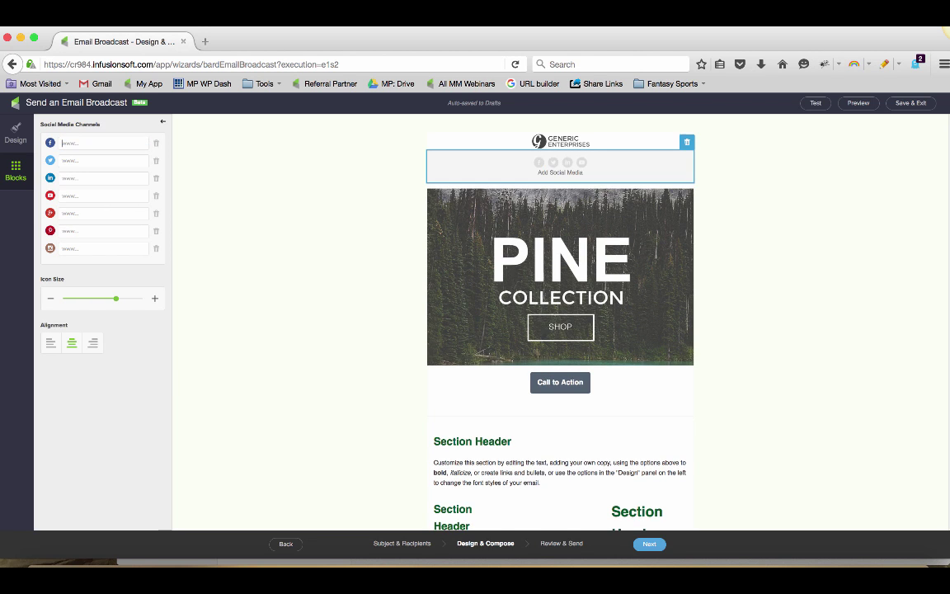
key("super+v")
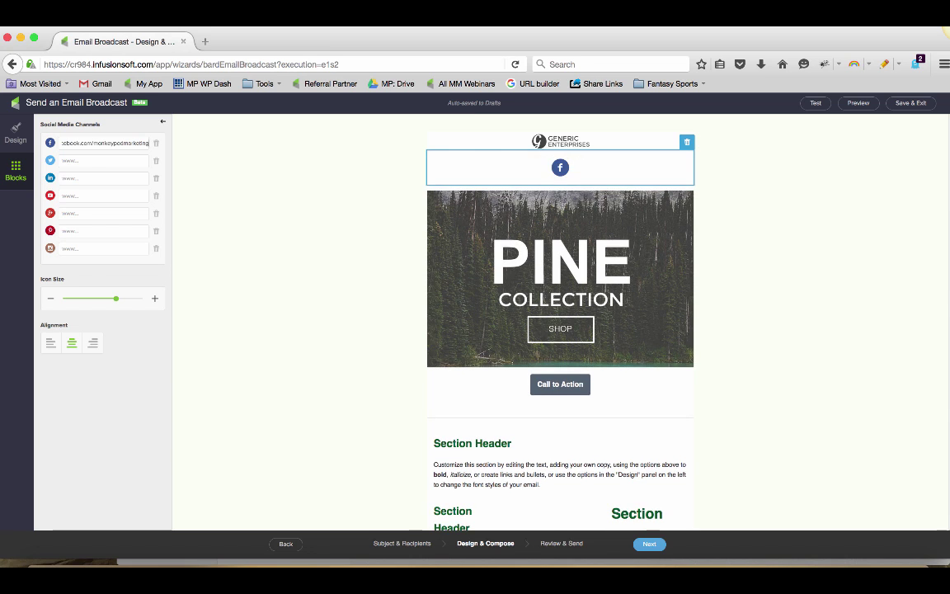
Step: Use the copied facebook.com/monkeypodmarketing address as the link for Twitter, LinkedIn, YouTube, Google+, Pinterest and Instagram
left_click(72, 160)
key("super+v")
left_click(74, 177)
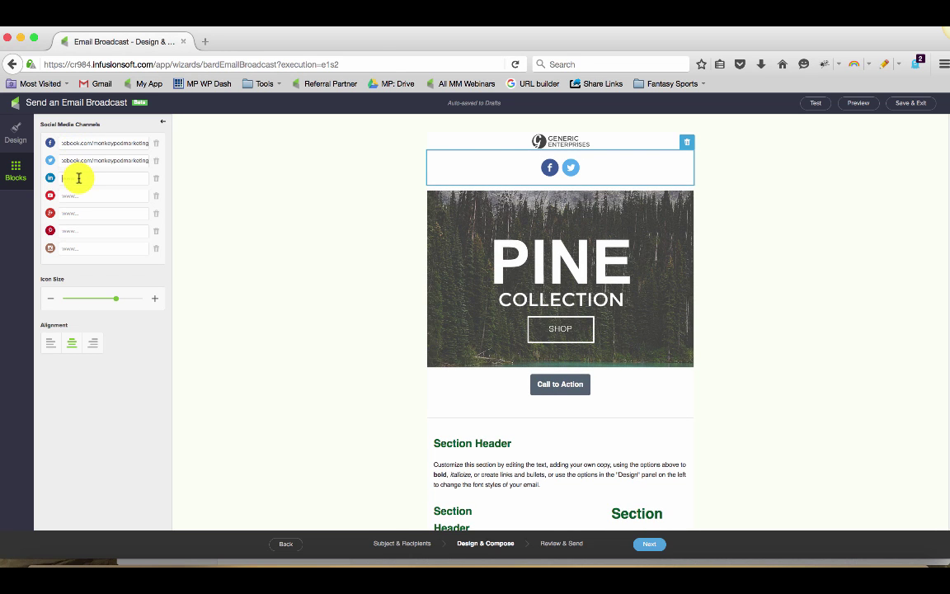
type("https://www.facebook.com/monkeypodmarketing")
left_click(83, 195)
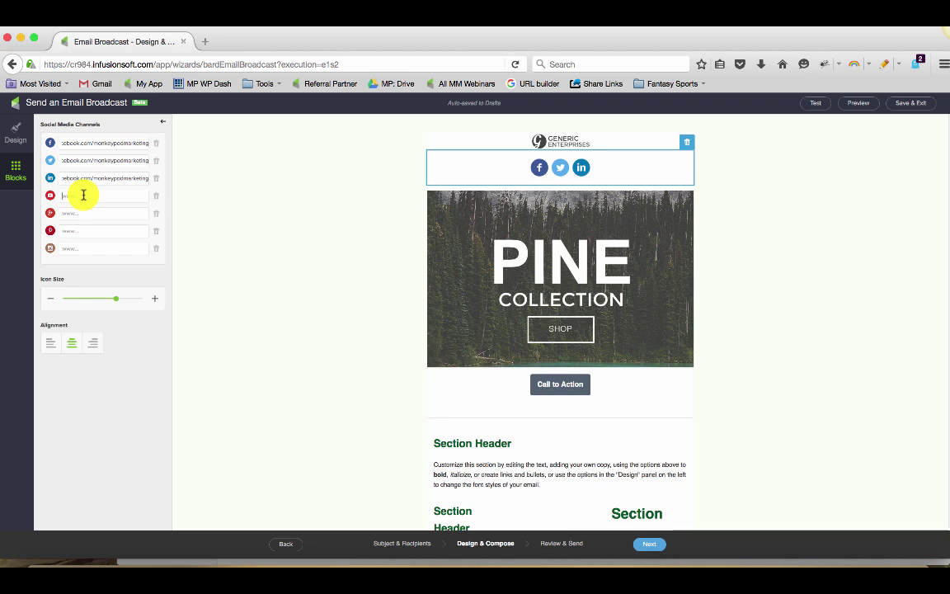
type("https://www.facebook.com/monkeypodmarketing")
type("https://www.facebook.com/monkeypodmarketing")
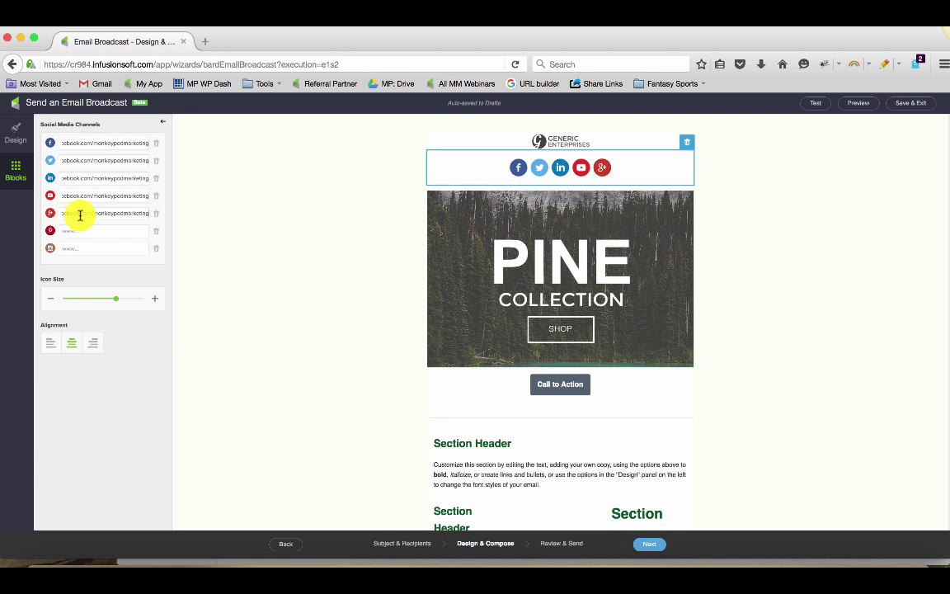
left_click(80, 231)
type("https://www.facebook.com/monkeypodmarketing")
left_click(84, 249)
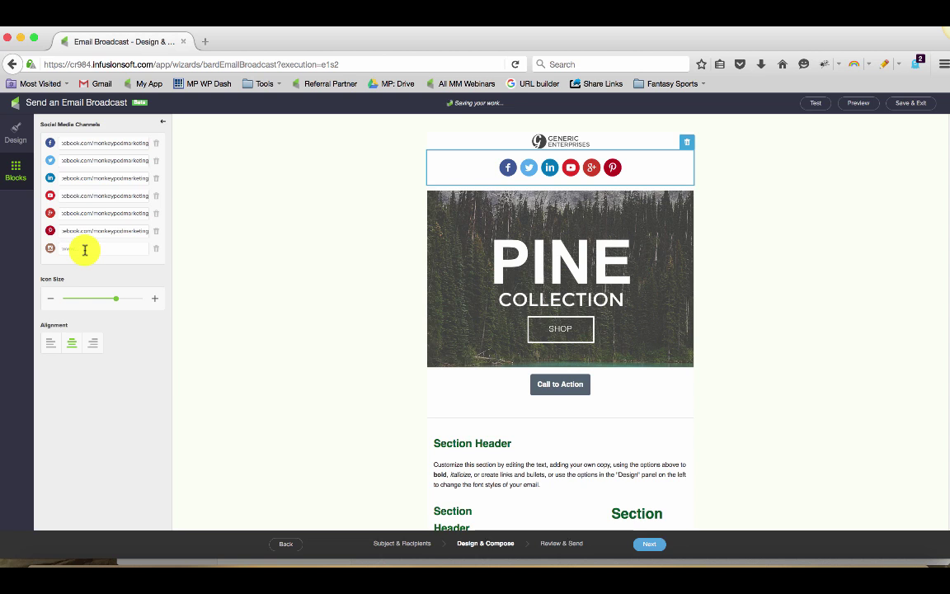
type("https://www.facebook.com/monkeypodmarketing")
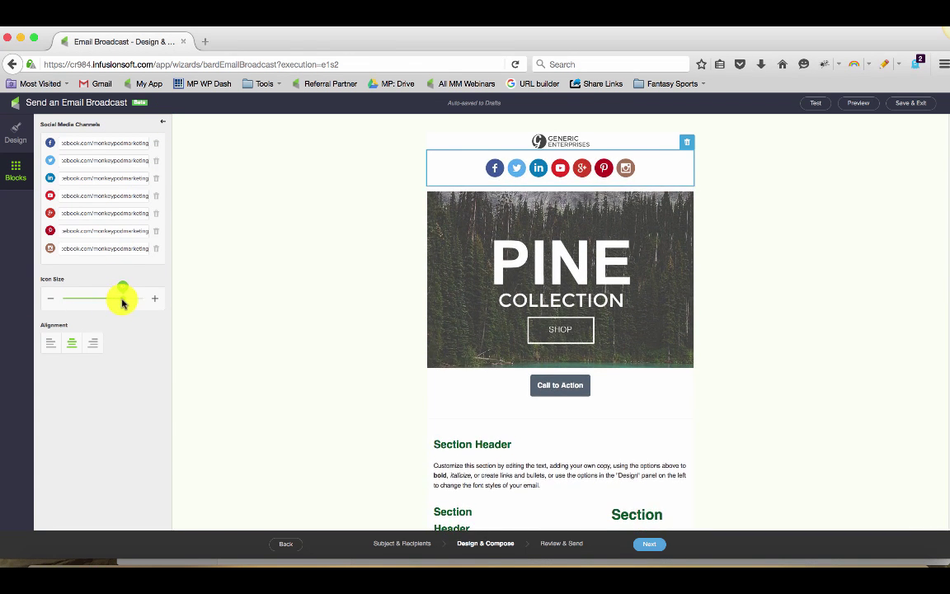
Step: Left-align the social media icons and the Generic Enterprises logo image, closing each block's settings
left_click(50, 343)
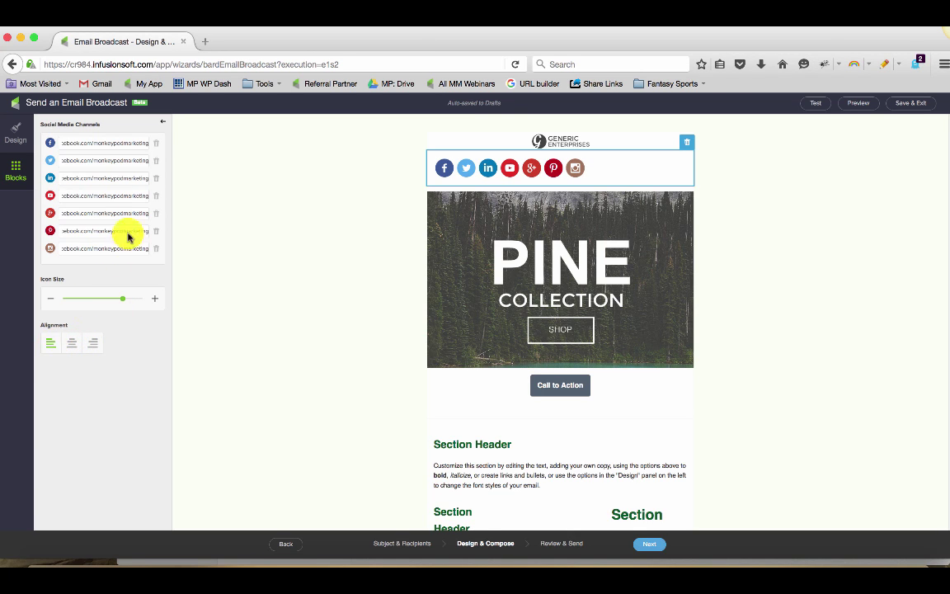
left_click(162, 123)
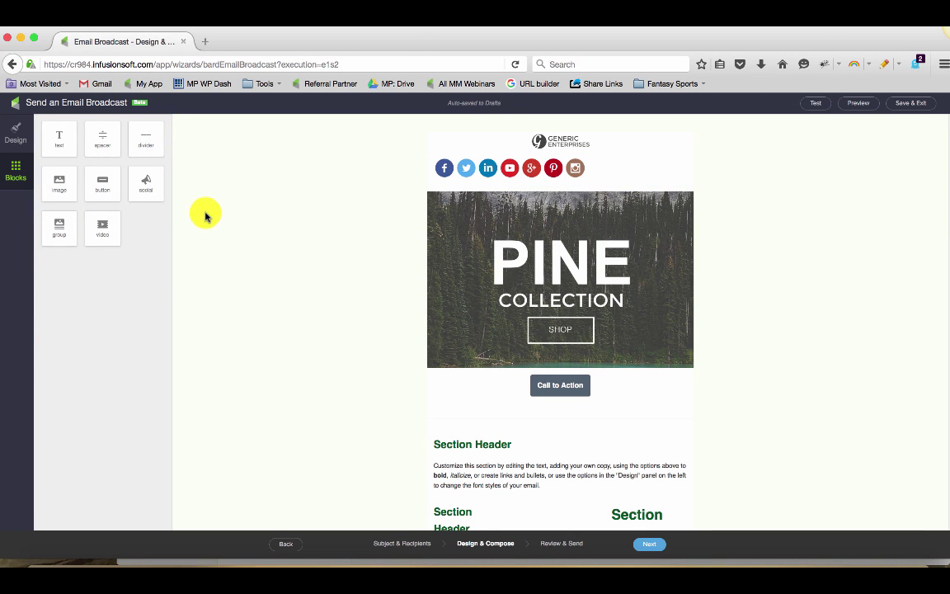
left_click(577, 141)
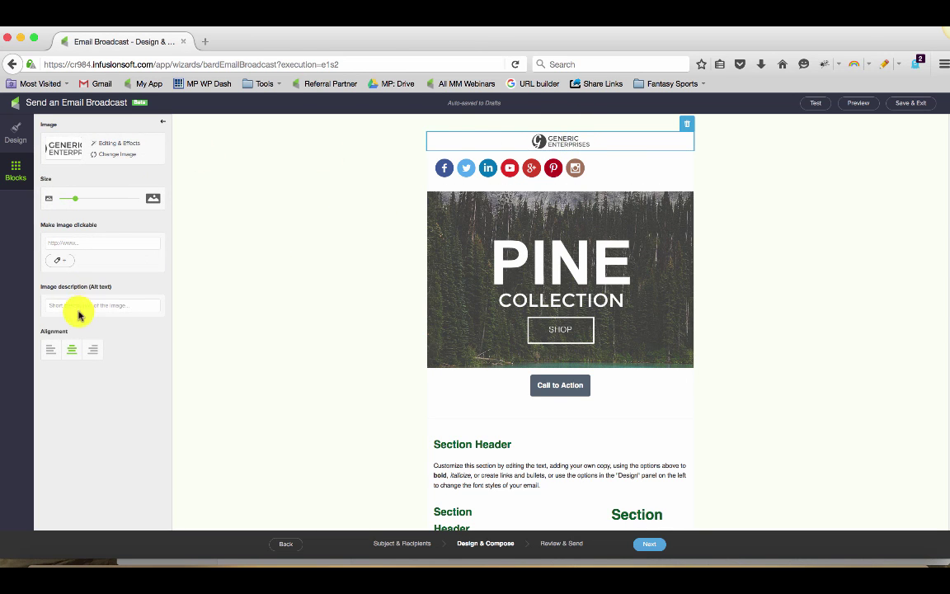
left_click(55, 350)
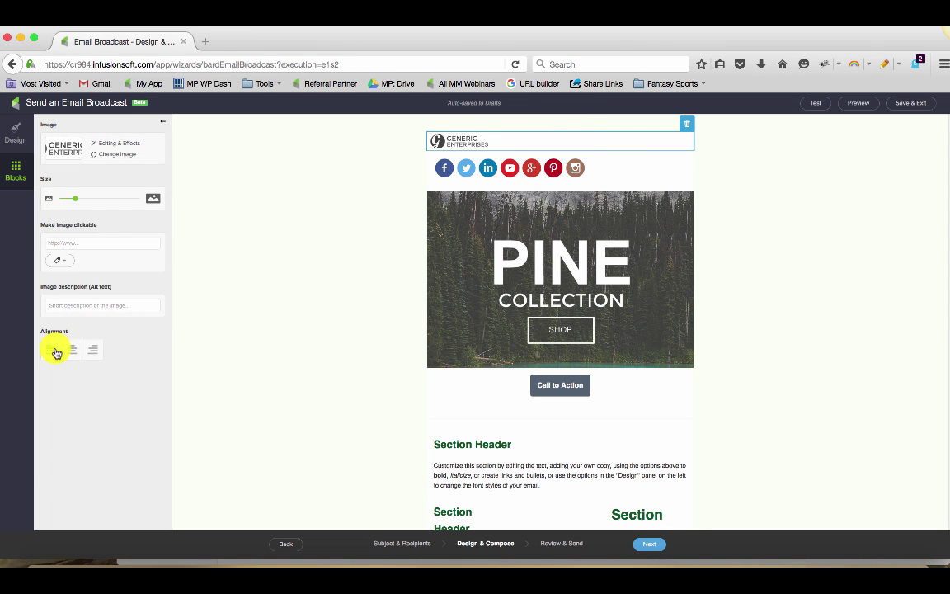
left_click(162, 122)
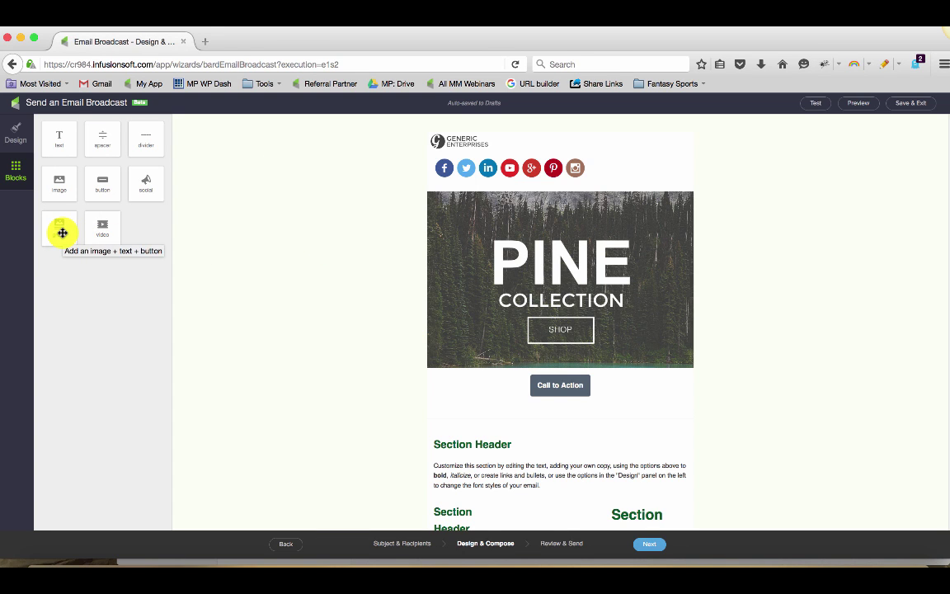
Step: Add a group block with its text hidden below the Call to Action button, and place a text block on its left side
left_click_drag(62, 233, 456, 413)
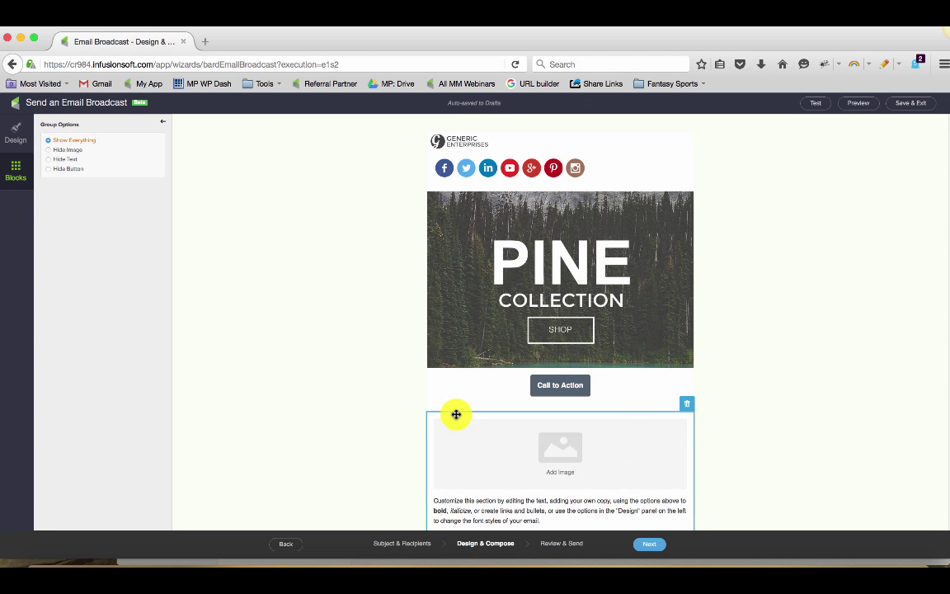
scroll(456, 414, "down", 2)
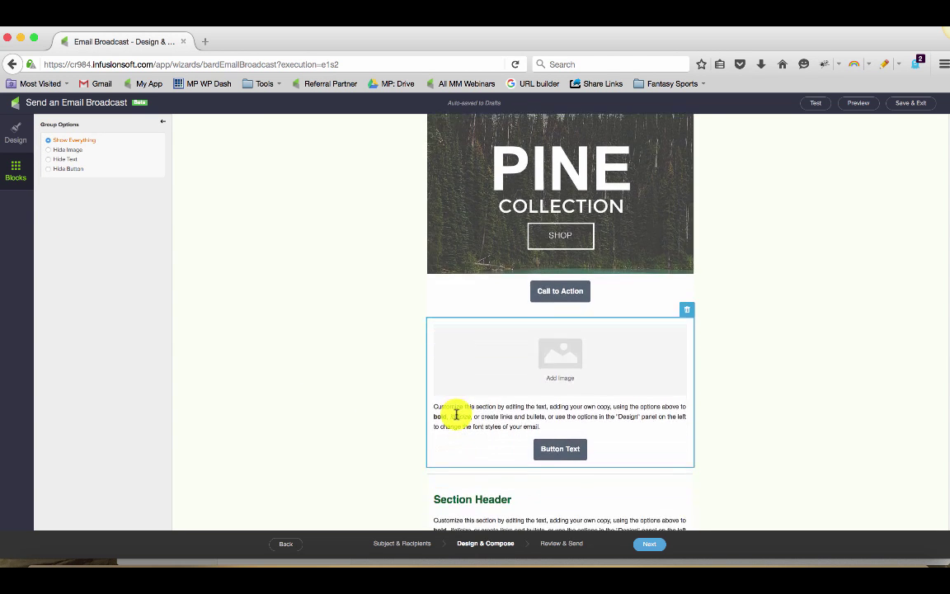
left_click(67, 160)
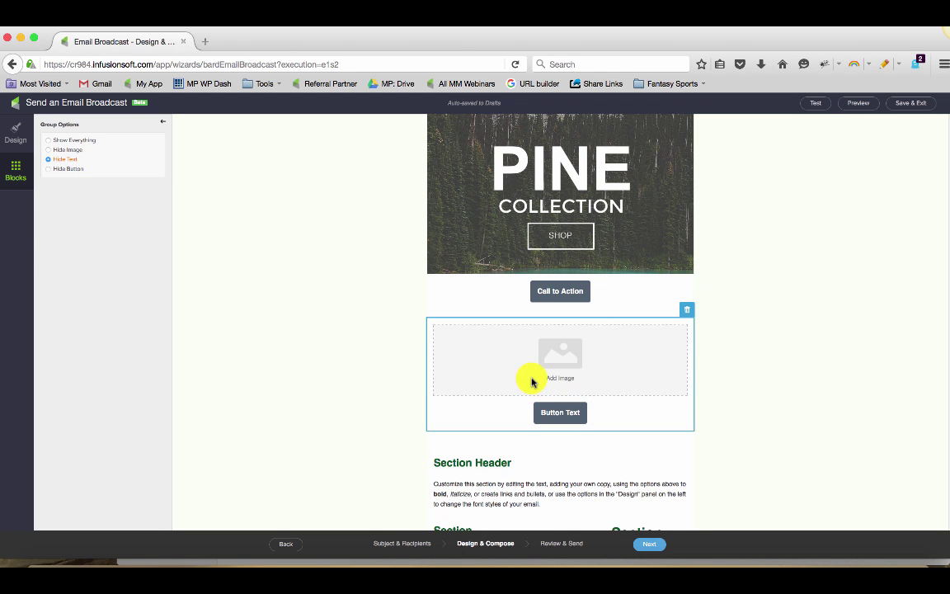
left_click(22, 140)
left_click(16, 167)
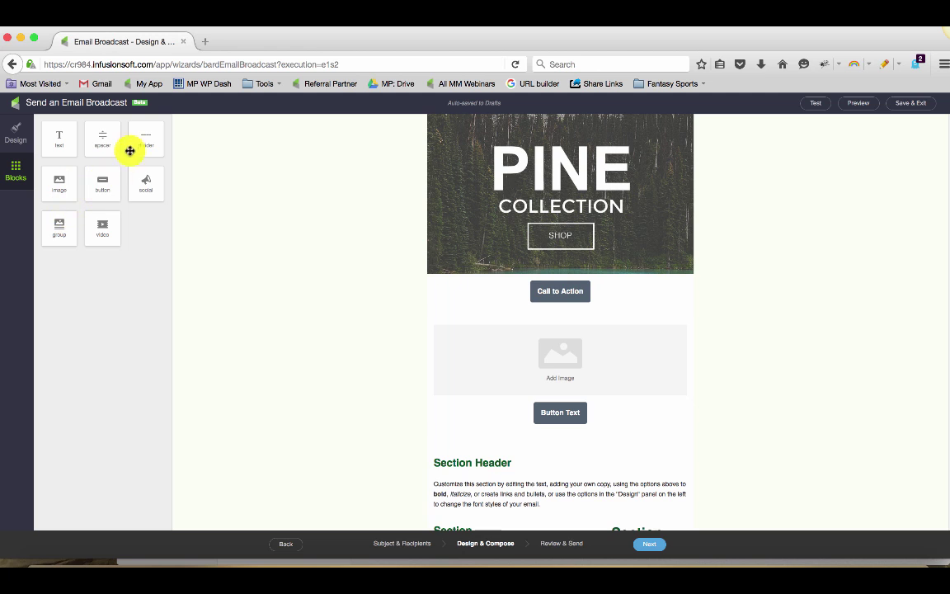
left_click_drag(60, 140, 441, 359)
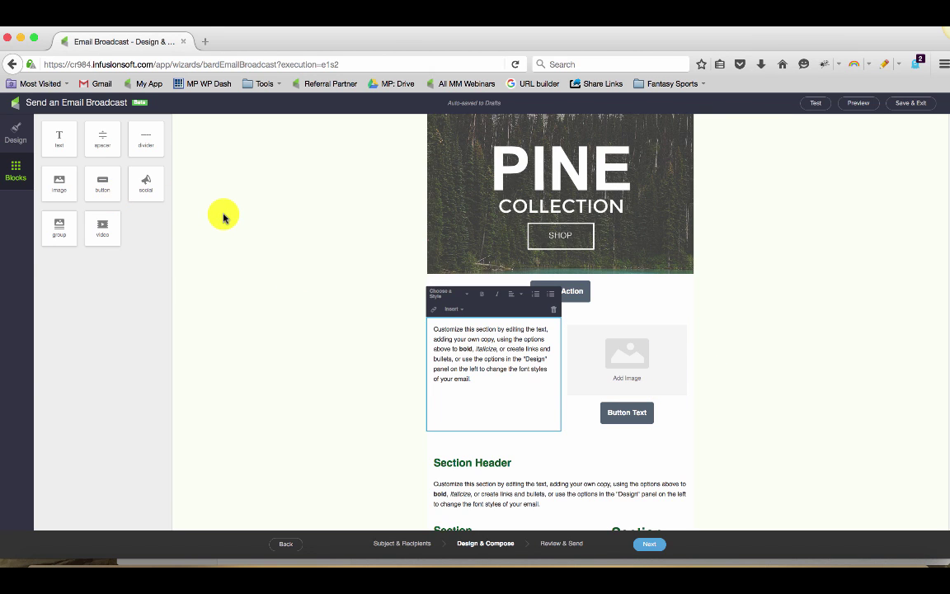
Step: Apply the white circular overlay from the Original set to the Pine Collection image, save it, and shrink the image to about half size
left_click(463, 227)
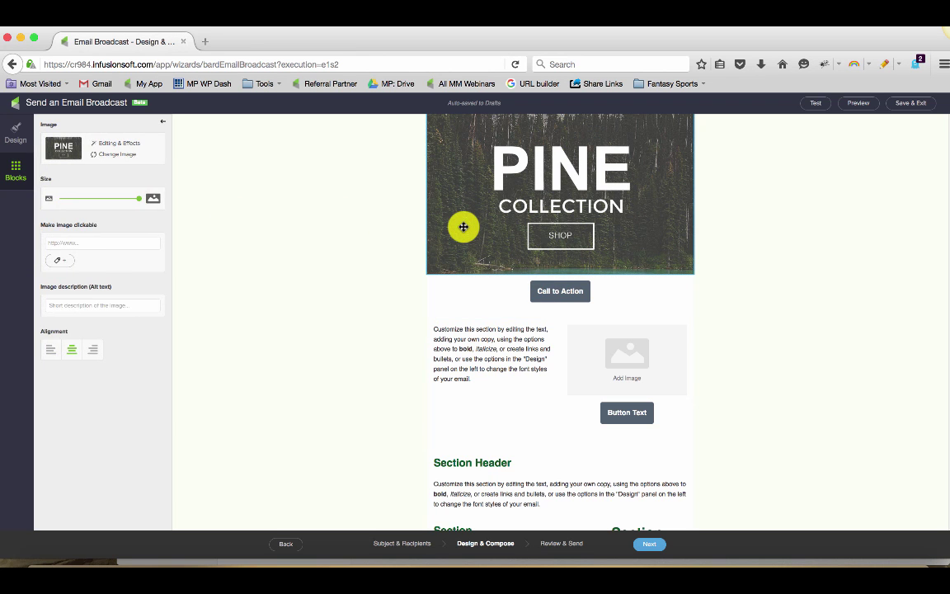
scroll(371, 231, "up", 2)
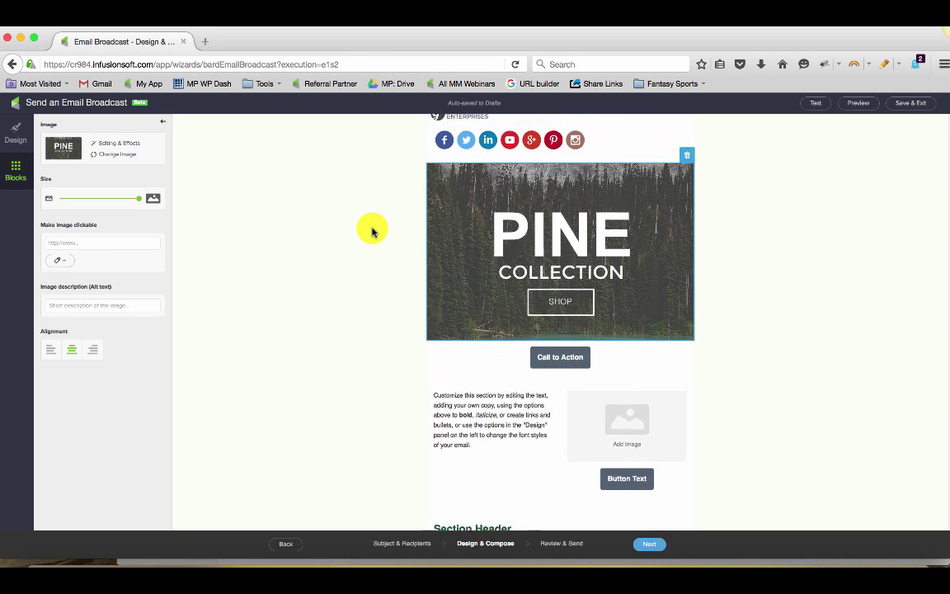
scroll(371, 231, "up", 1)
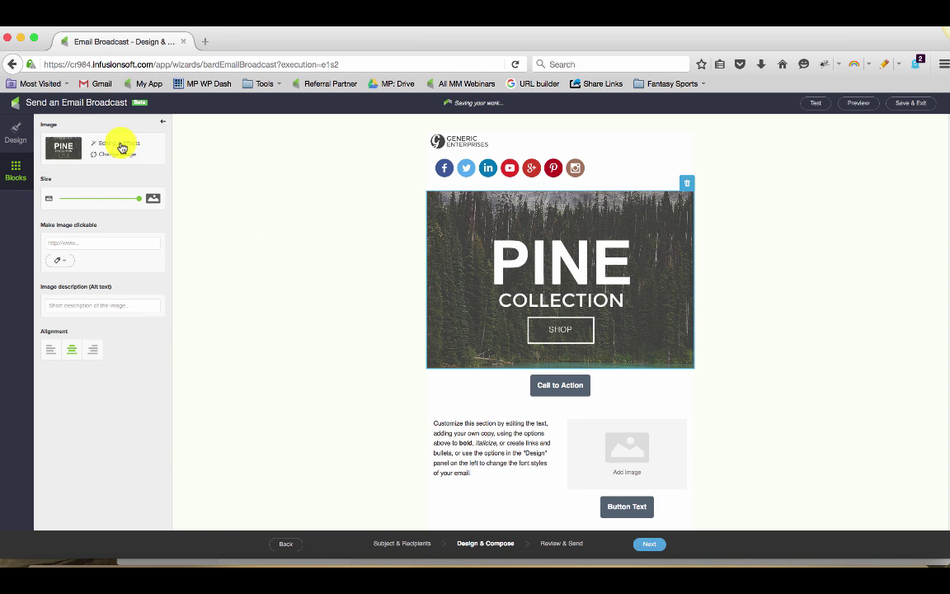
left_click(120, 143)
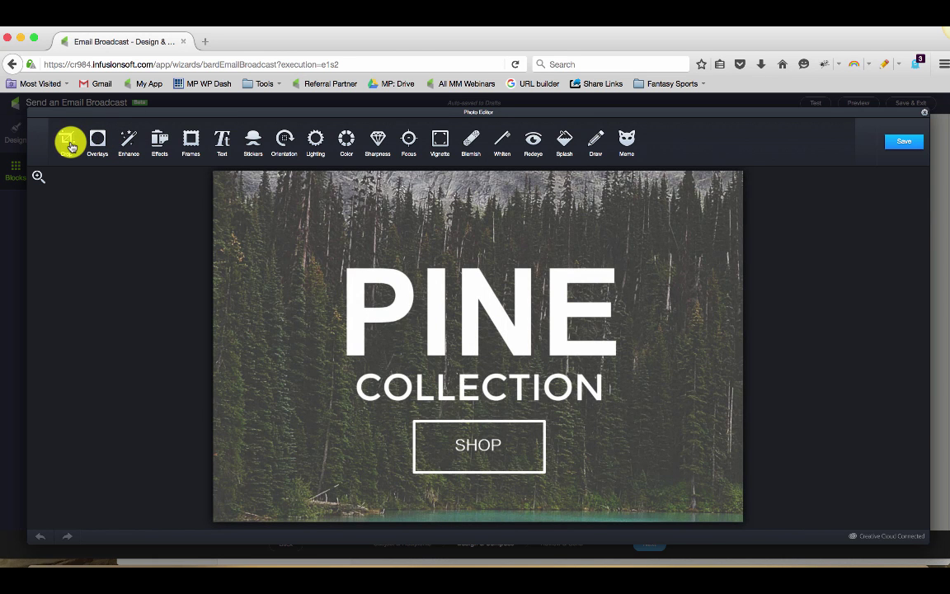
left_click(92, 145)
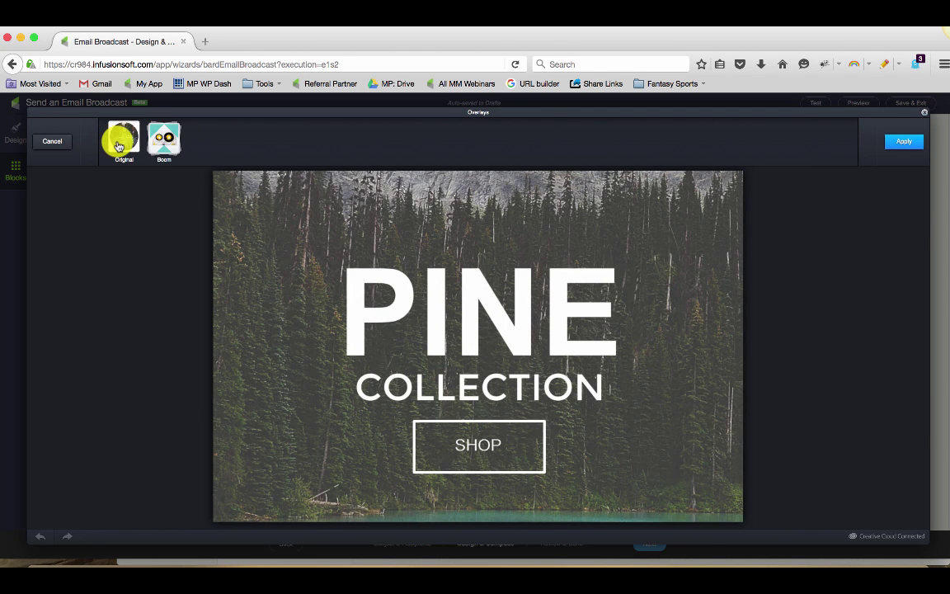
left_click(120, 144)
left_click(153, 146)
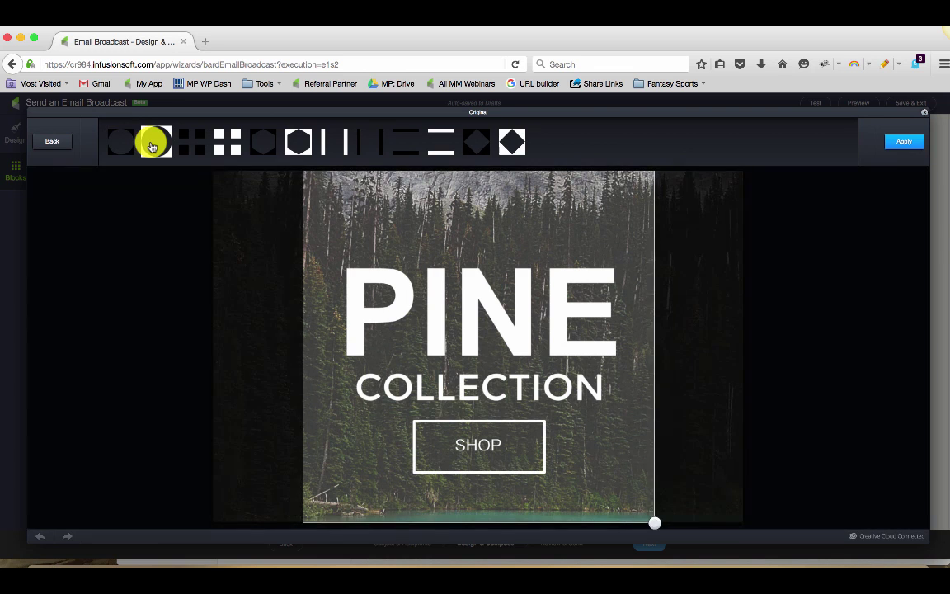
left_click(891, 145)
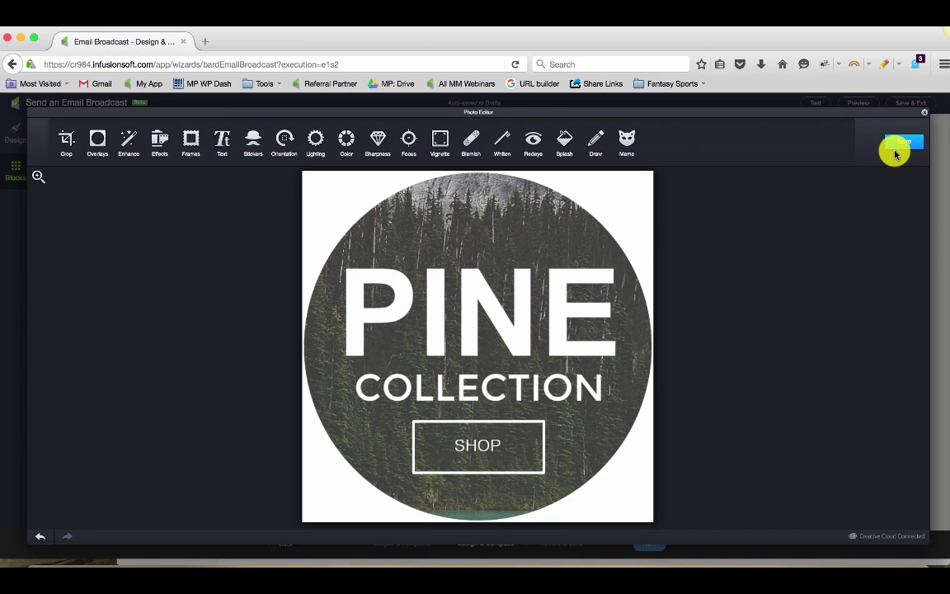
left_click(896, 151)
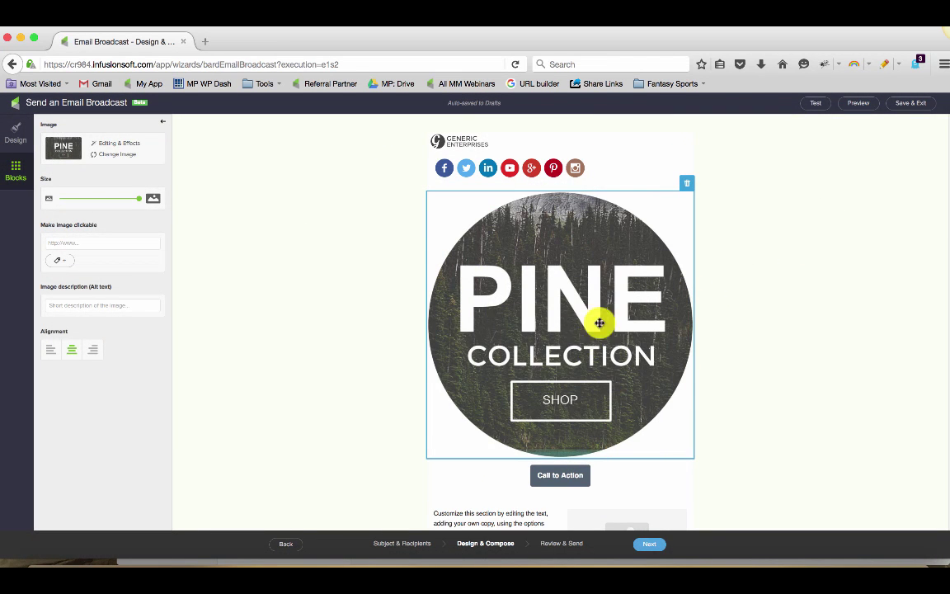
left_click_drag(138, 198, 101, 198)
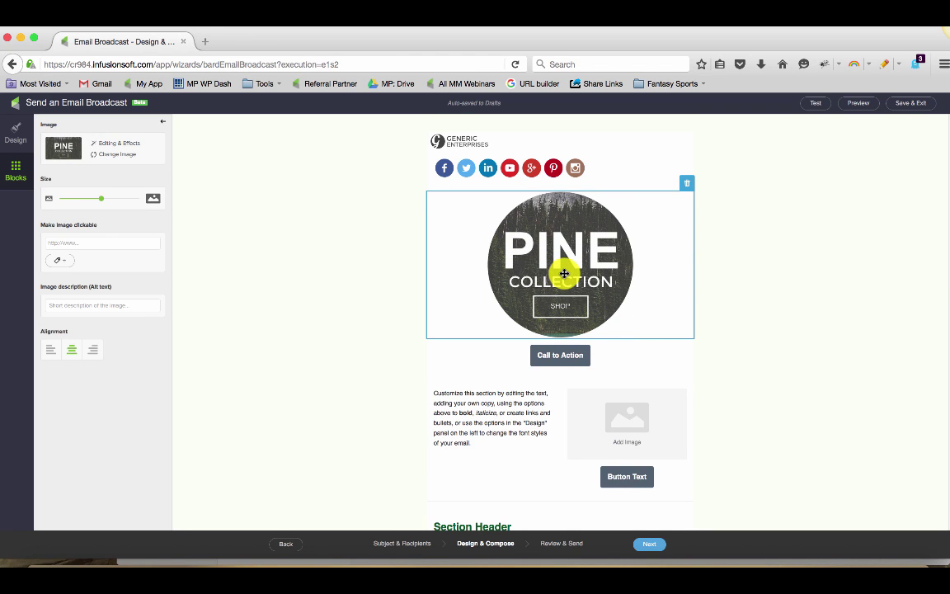
Step: Examine the editing tools offered in the Photo Editor for the Pine Collection image, then close the image's settings
left_click(129, 143)
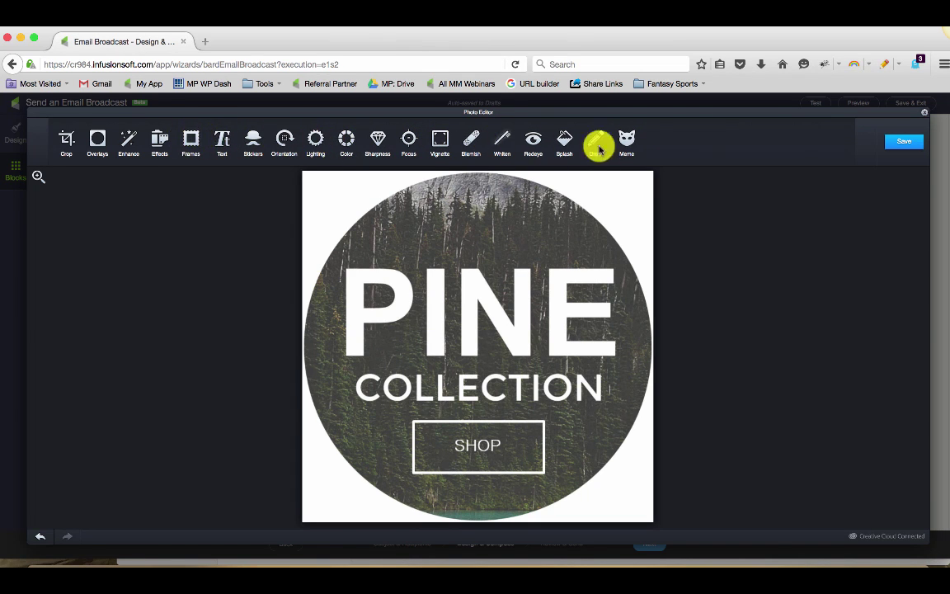
left_click(927, 112)
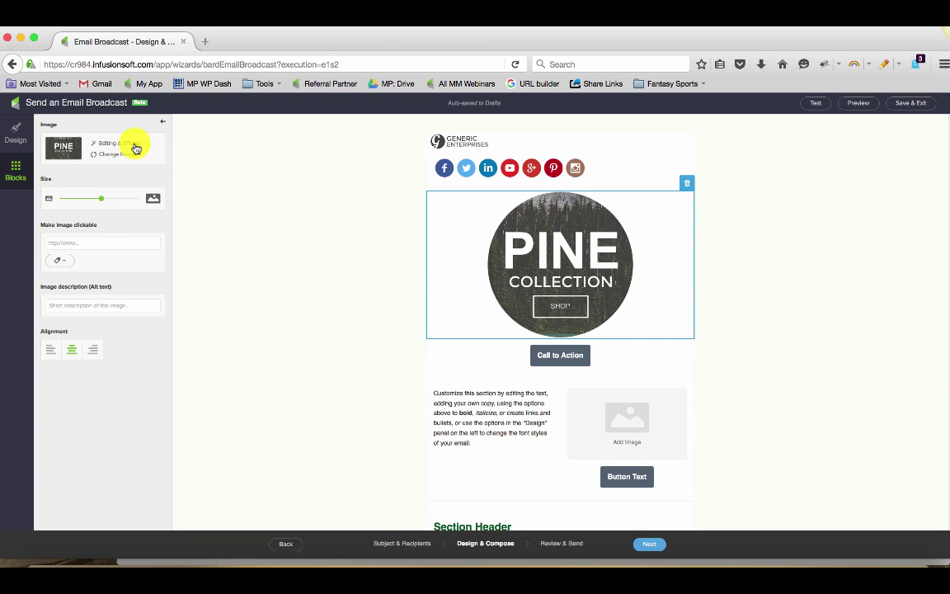
left_click(136, 149)
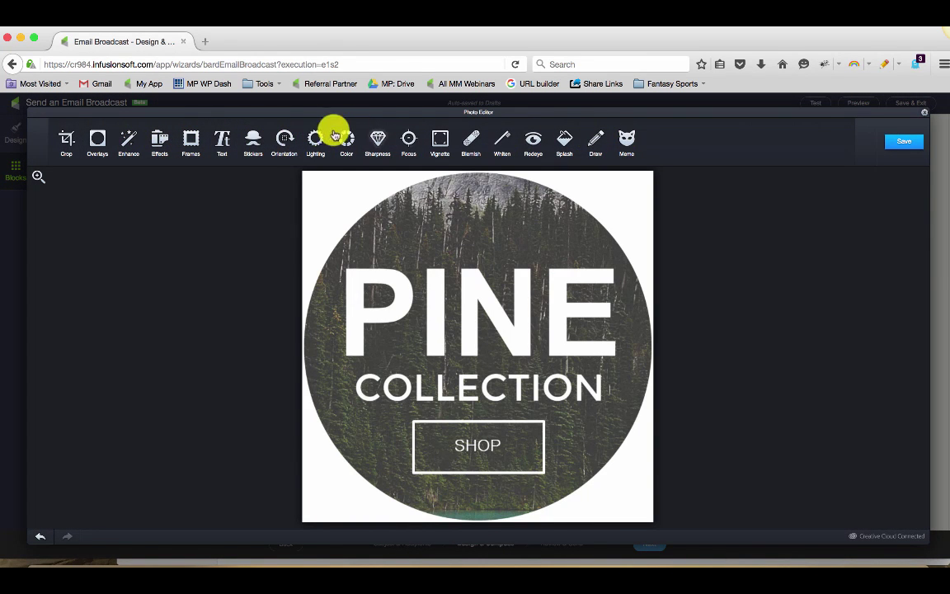
left_click(924, 115)
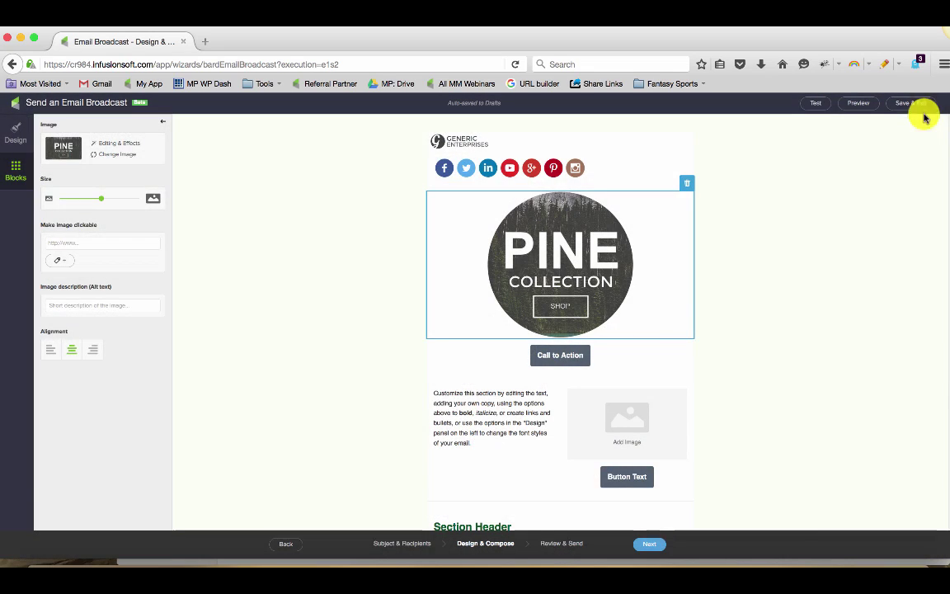
left_click(165, 125)
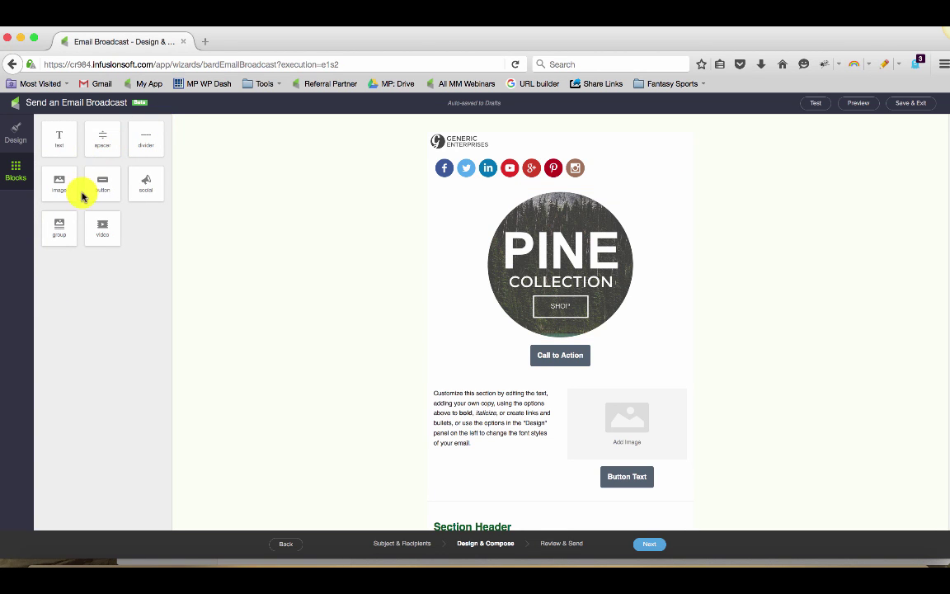
Step: Try out a reduced-size video block between the Pine Collection image and the Call to Action button, and delete the block
left_click_drag(97, 224, 532, 346)
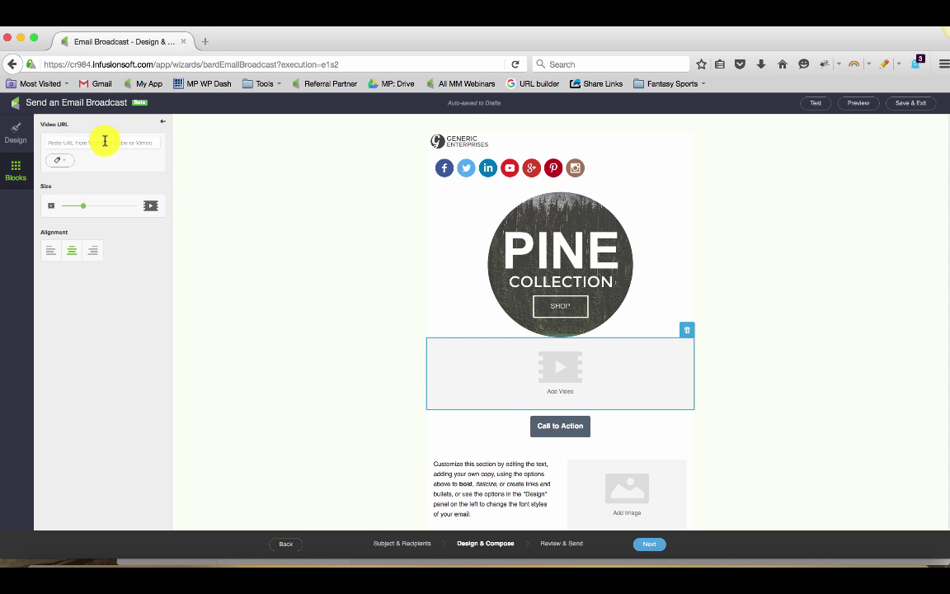
left_click(137, 145)
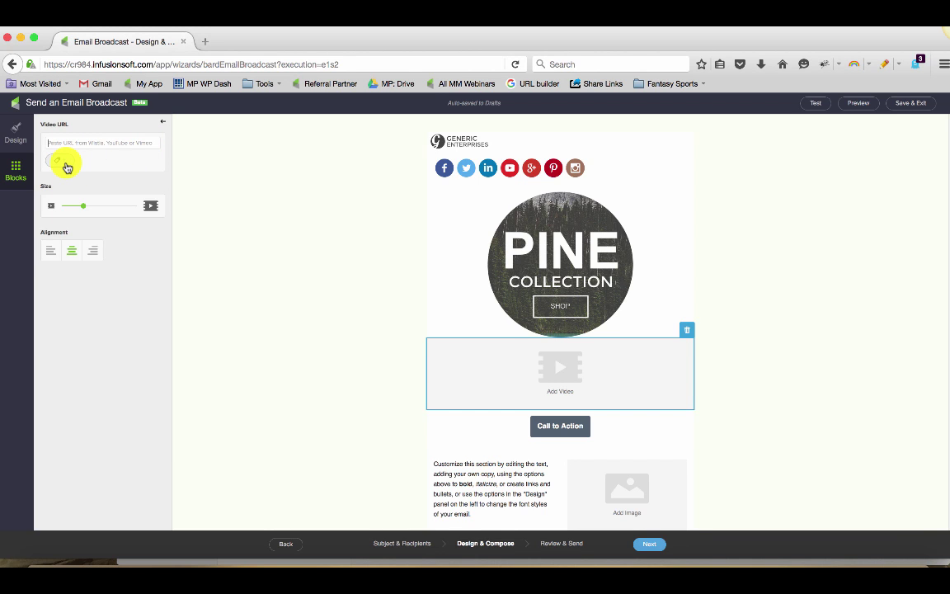
mouse_move(82, 205)
left_mouse_down()
mouse_move(117, 208)
mouse_move(74, 207)
left_mouse_up()
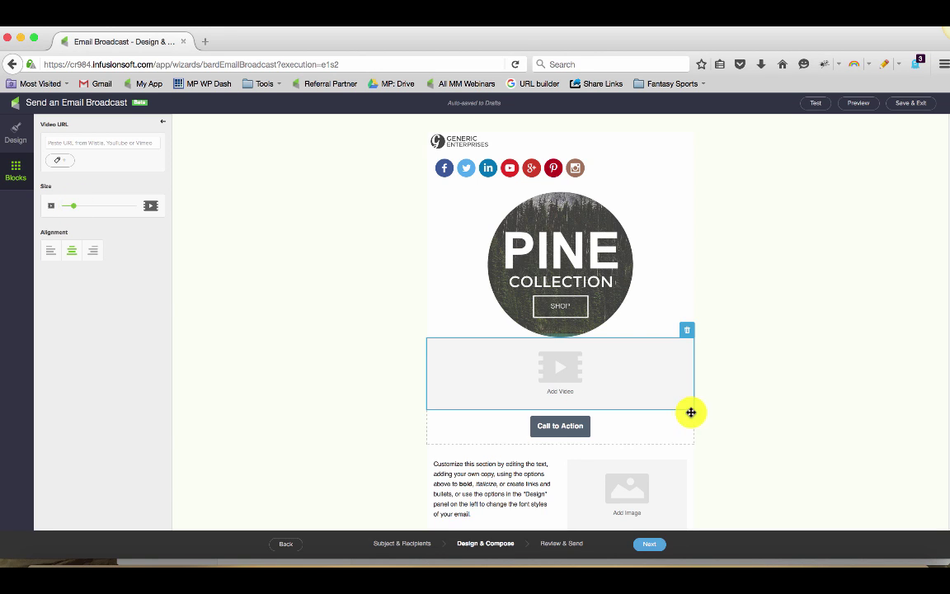
left_click(689, 334)
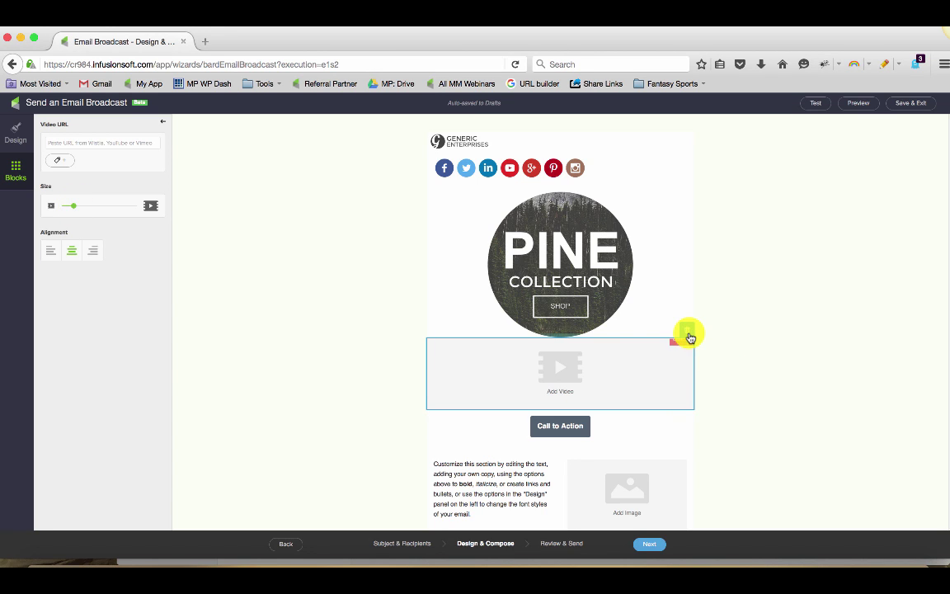
left_click(686, 345)
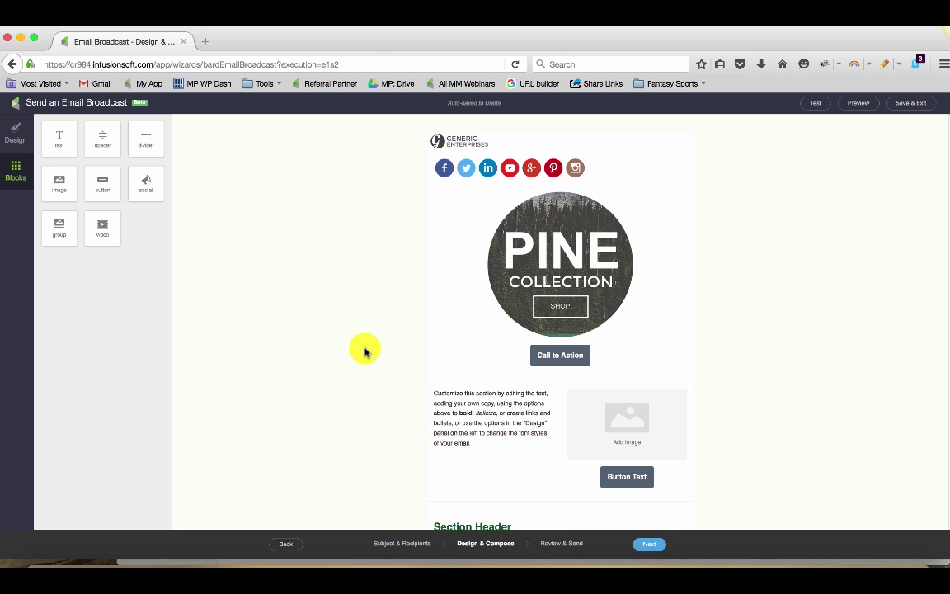
Step: Delete the group block containing the image placeholder and button beside the new text block
left_click(663, 381)
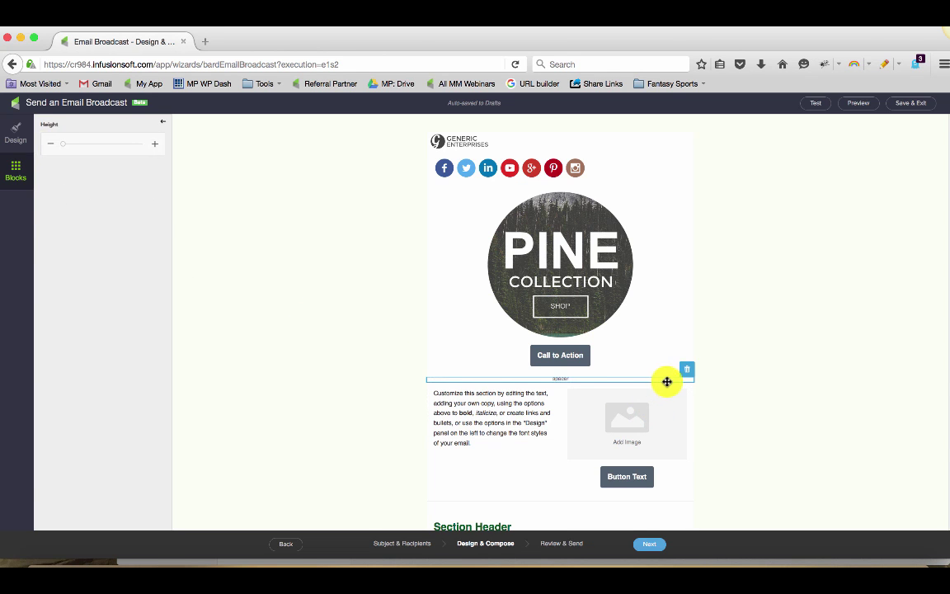
left_click(695, 397)
left_click(687, 396)
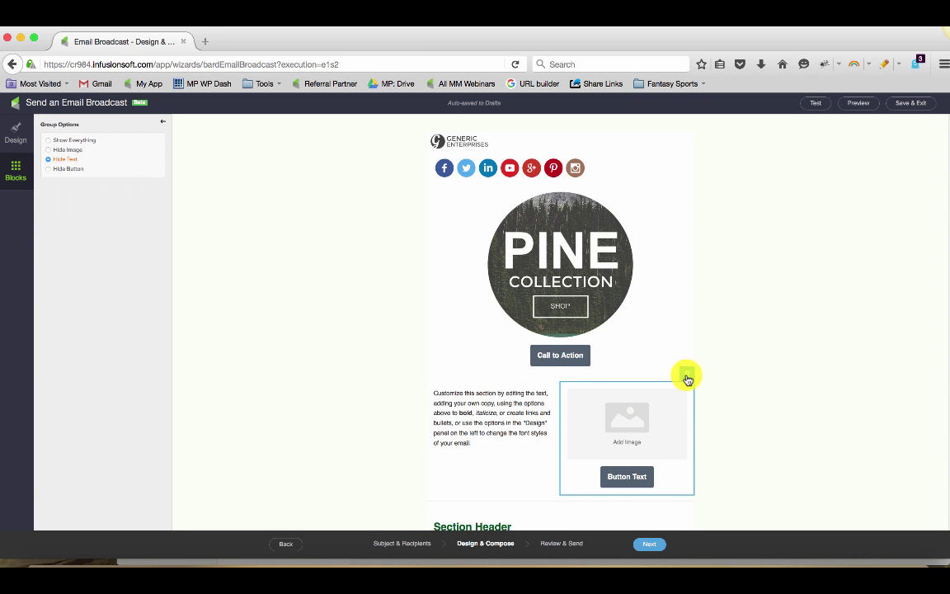
left_click(687, 376)
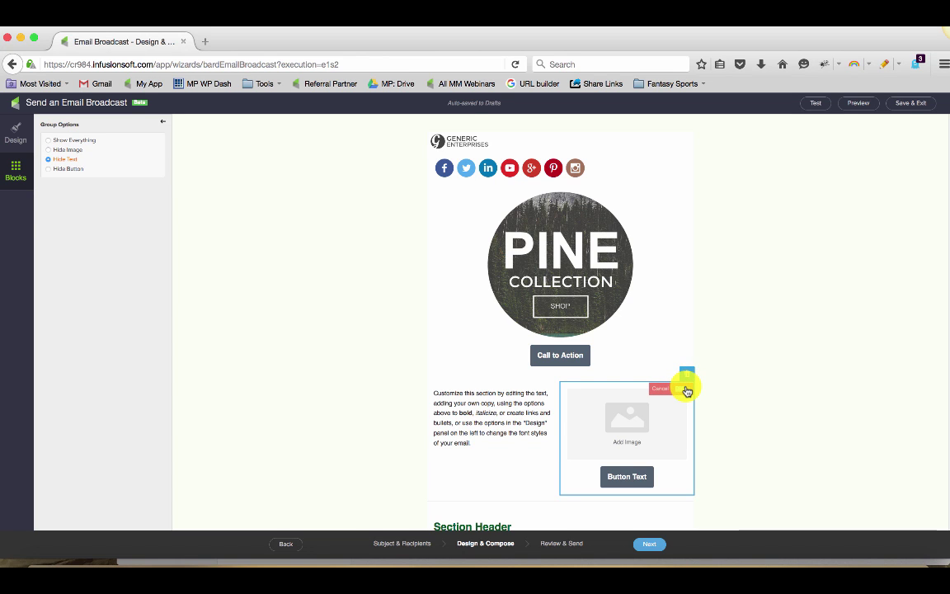
left_click(685, 389)
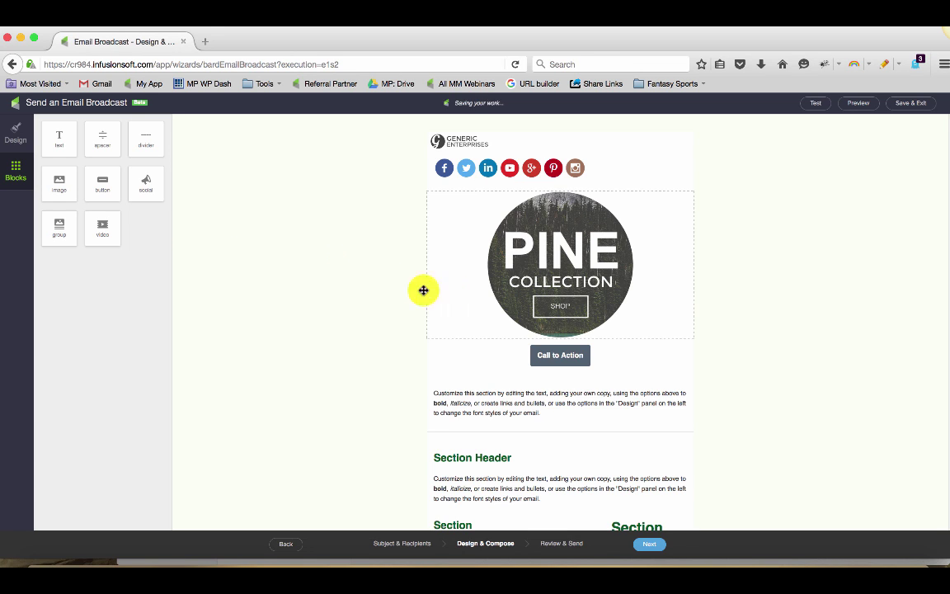
Step: Delete the Section Header text block to the left of the canoe image
scroll(382, 283, "down", 10)
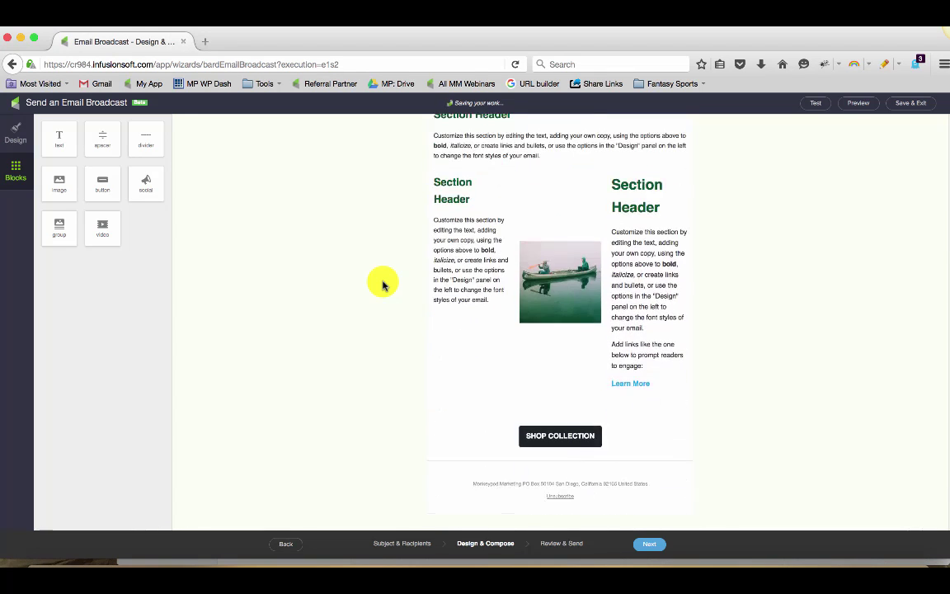
left_click(512, 223)
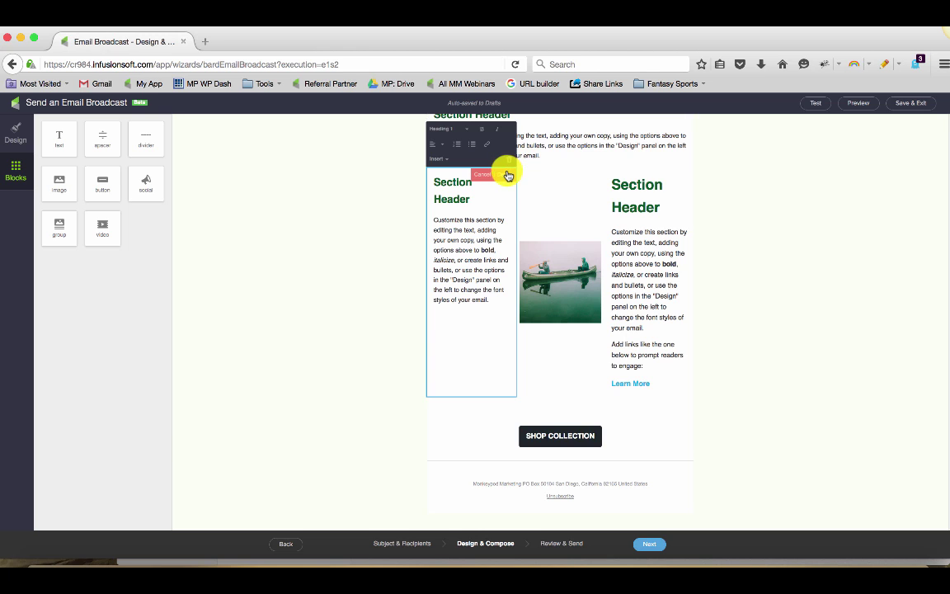
left_click(508, 175)
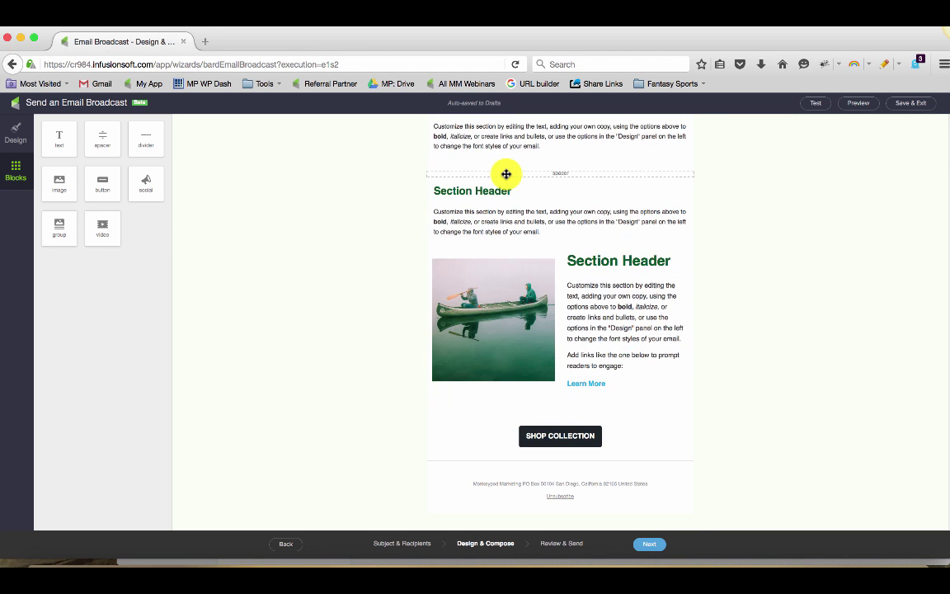
Step: Examine the full email layout from the logo down to the footer
scroll(506, 174, "up", 5)
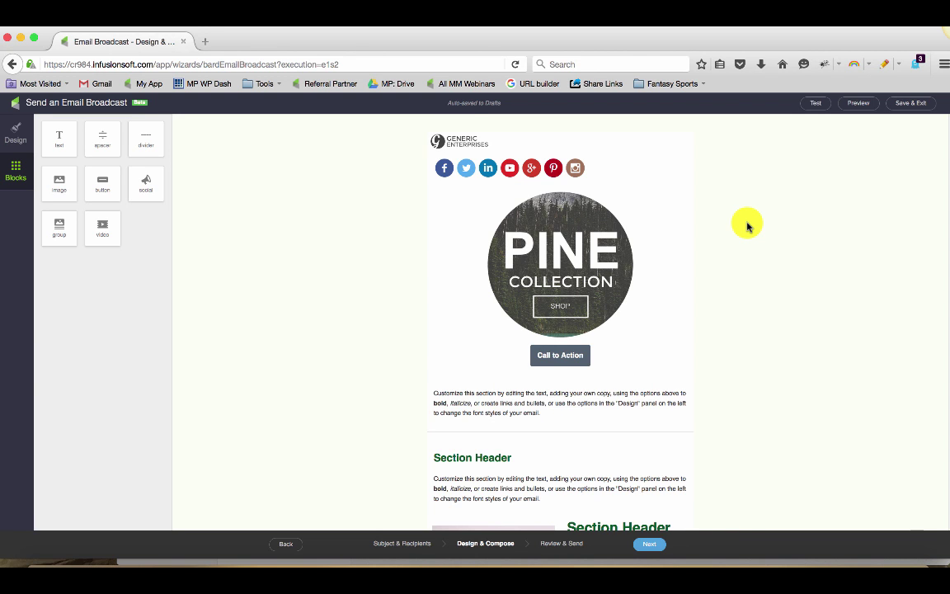
scroll(748, 225, "down", 4)
scroll(747, 225, "down", 3)
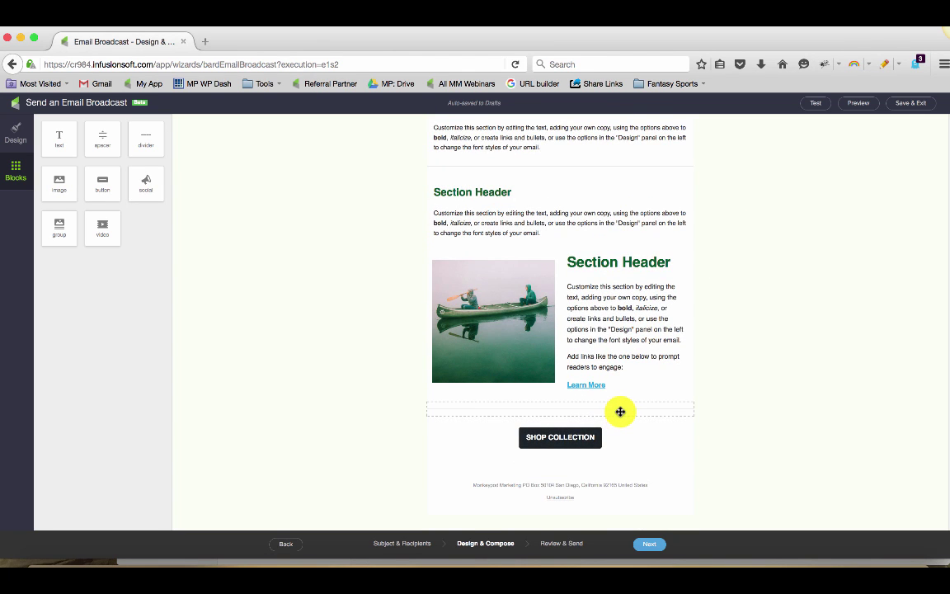
scroll(716, 322, "up", 6)
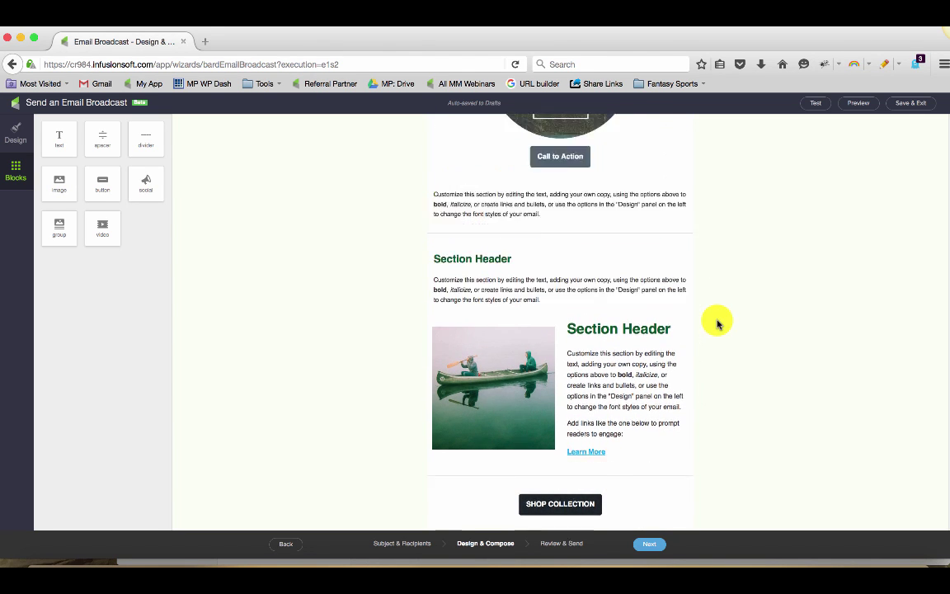
scroll(717, 323, "up", 2)
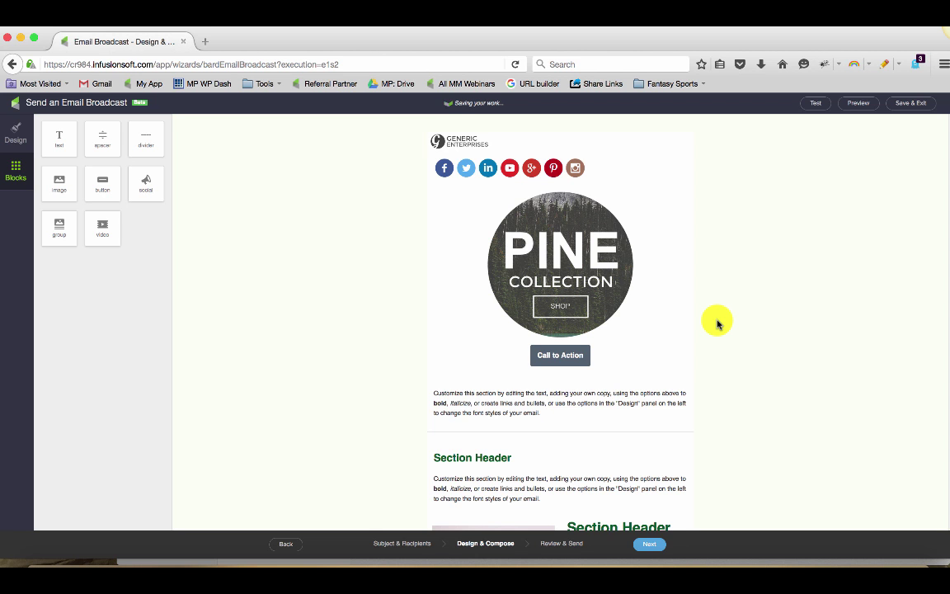
scroll(718, 323, "down", 5)
scroll(718, 324, "down", 1)
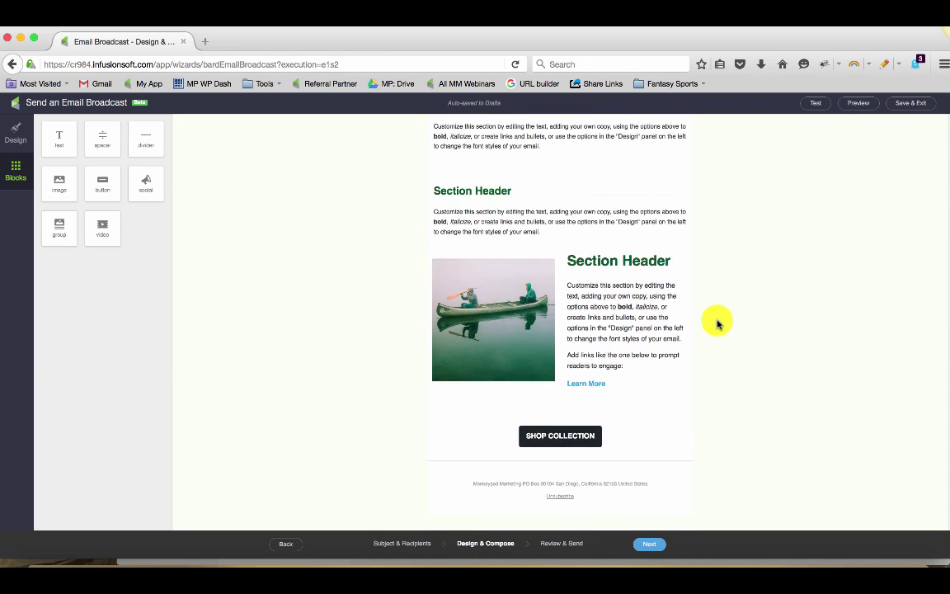
Step: Proceed to Review & Send, try the option to schedule the email but leave it off, and send the broadcast immediately
left_click(651, 545)
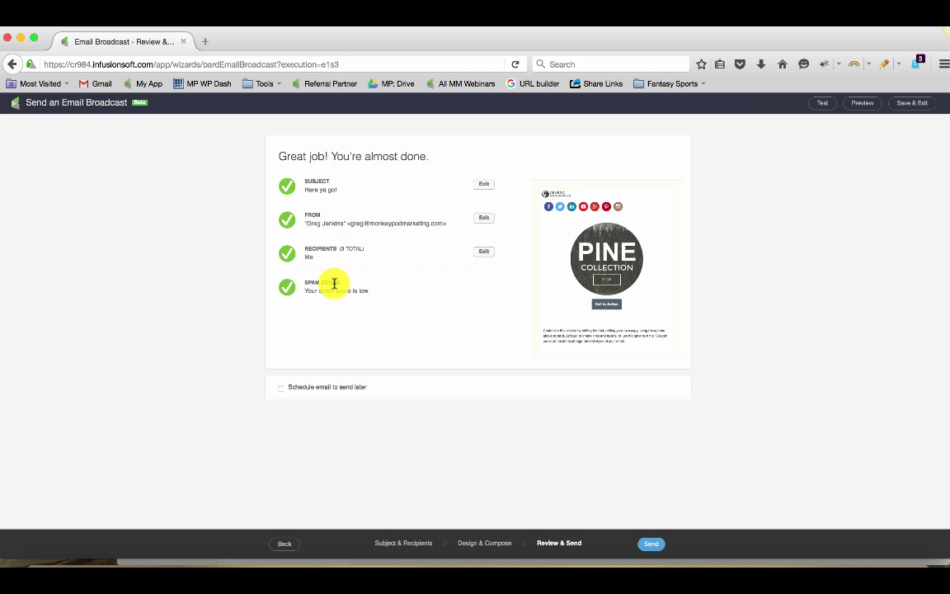
left_click(312, 387)
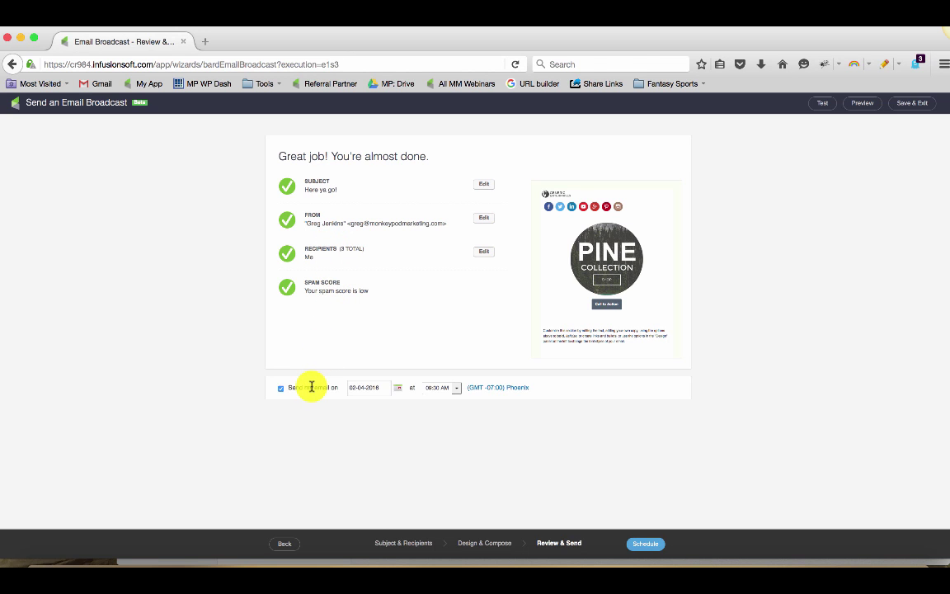
left_click(282, 387)
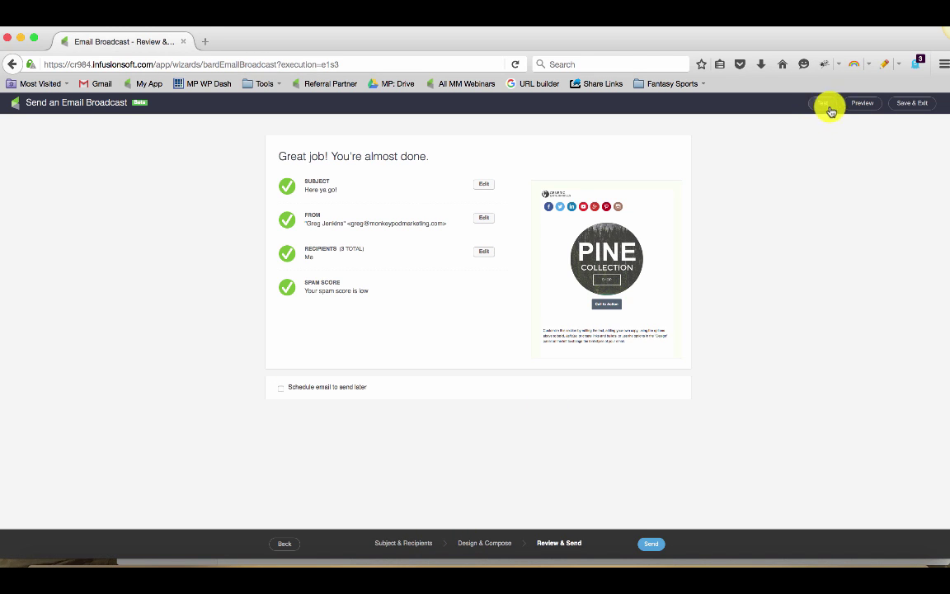
left_click(655, 546)
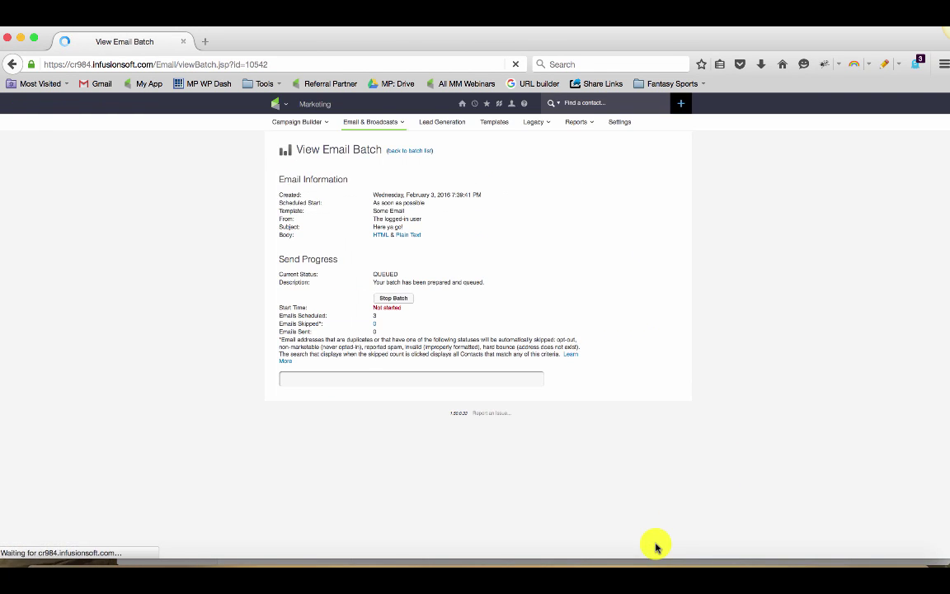